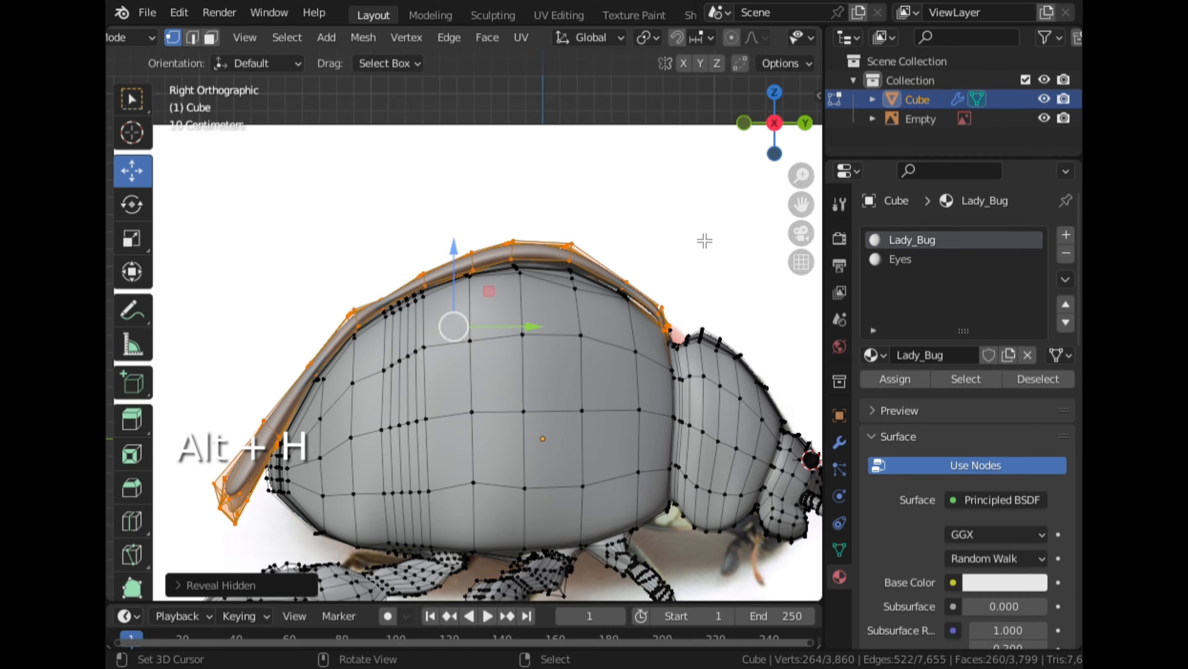
Add a new material named Wings to the mesh and assign it to the selected wing geometry.
middle_drag(705, 240, 640, 322)
middle_drag(516, 344, 478, 380)
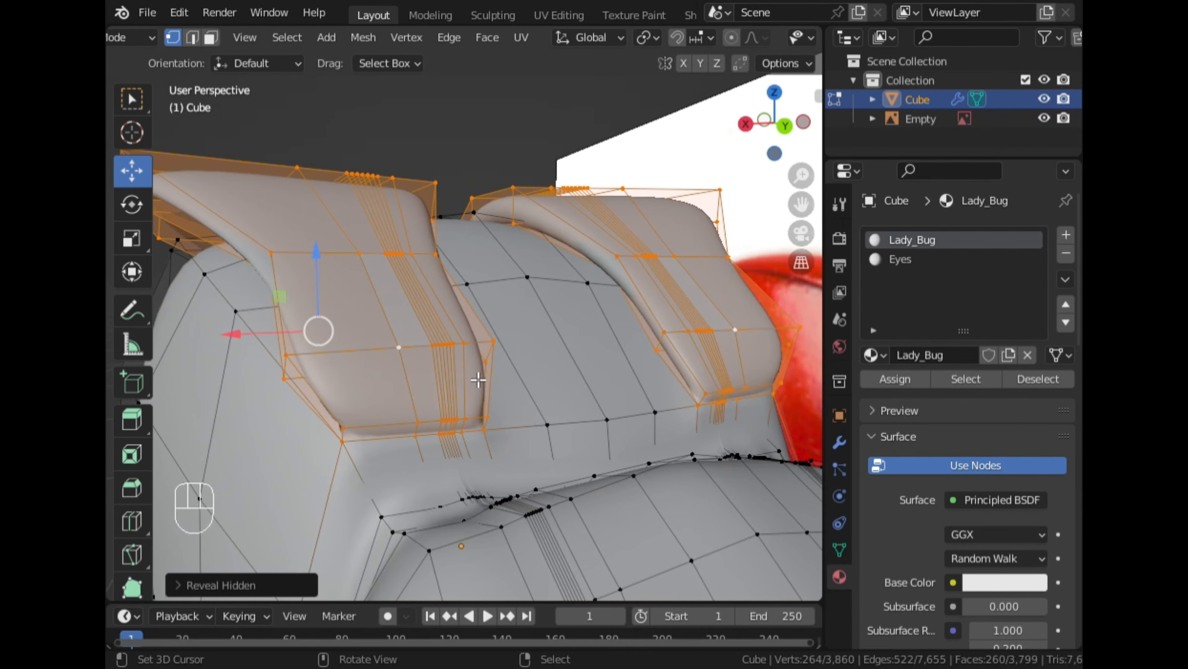
scroll(748, 40, down, 5)
click(733, 40)
middle_drag(637, 213, 758, 199)
click(1066, 236)
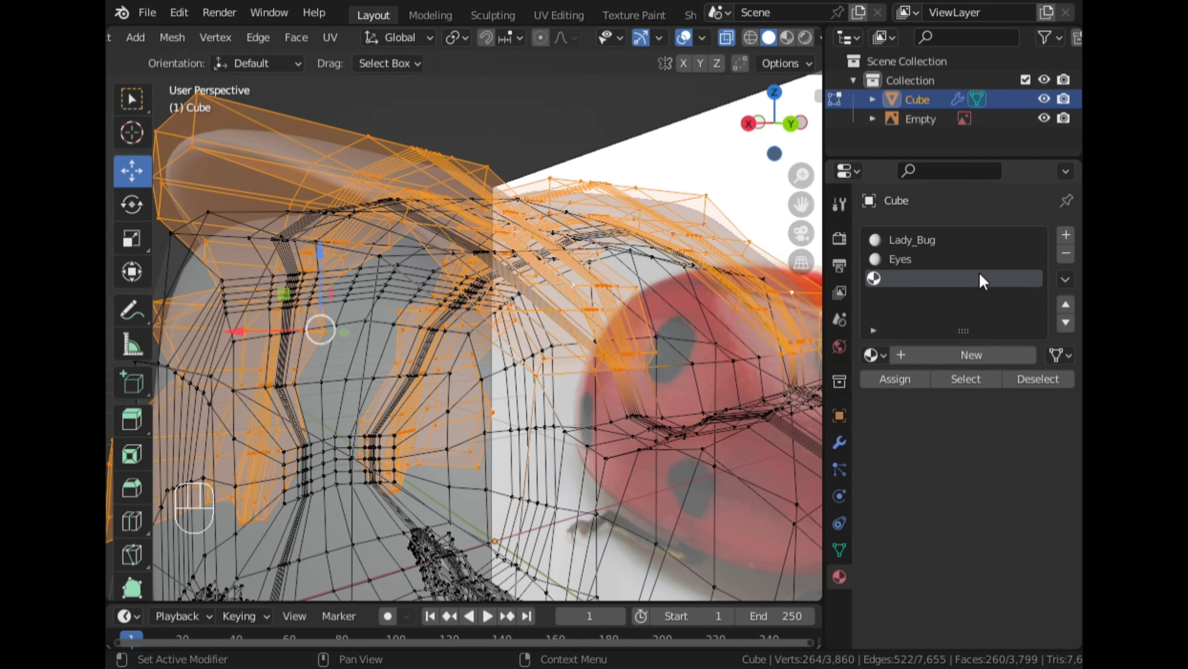
click(955, 349)
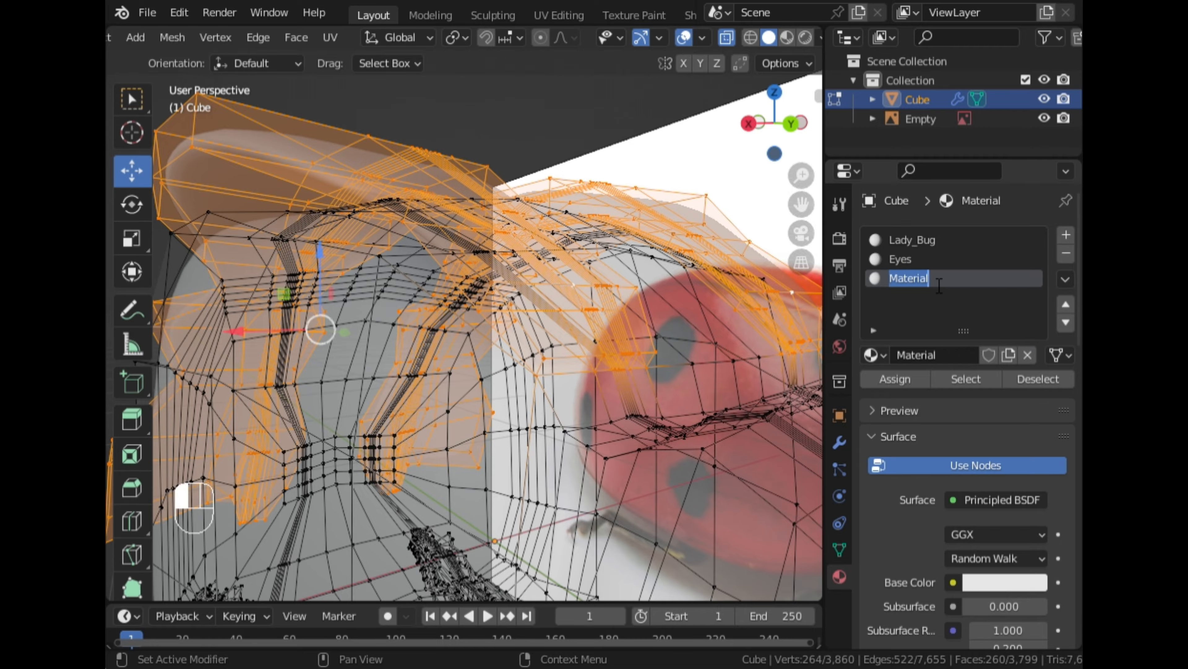
text(Wings)
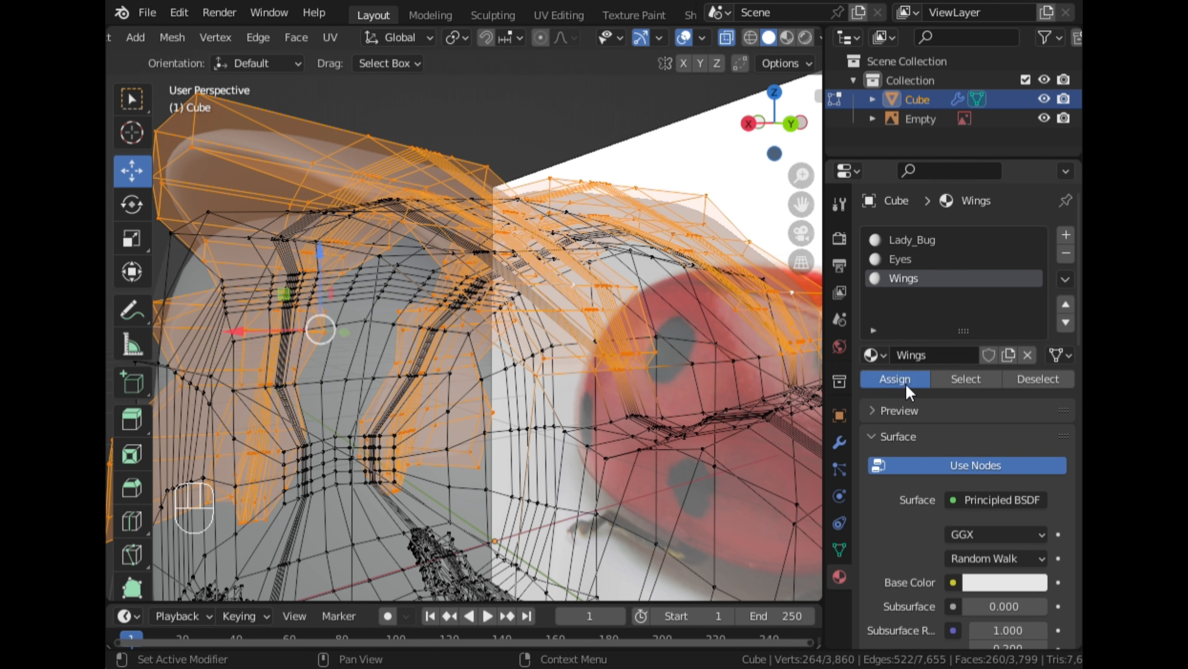
Turn off X-ray display in Object Mode and resume editing the mesh in the right side view.
key(Tab)
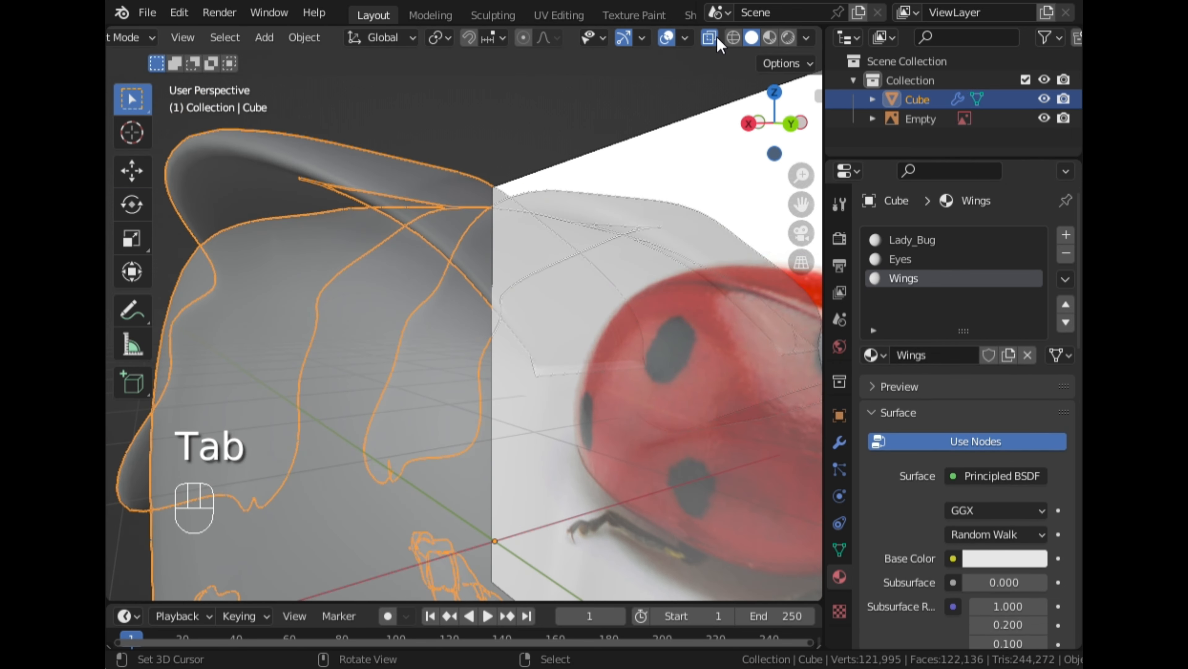
click(710, 37)
middle_drag(629, 117, 613, 326)
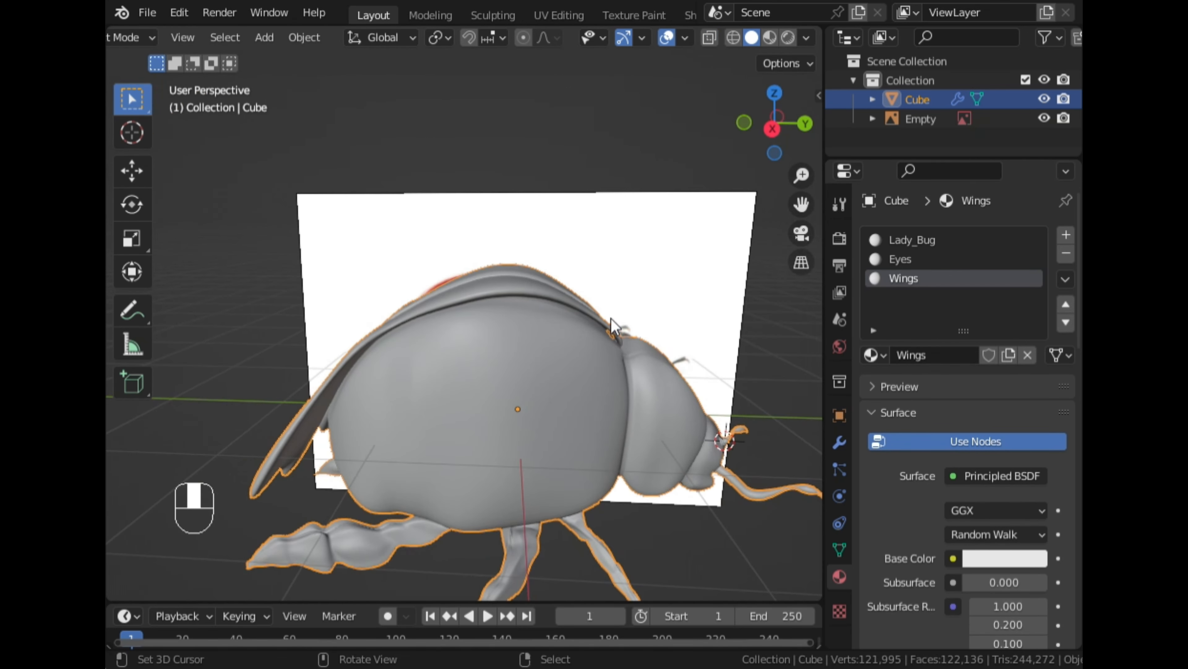
click(772, 128)
key(Tab)
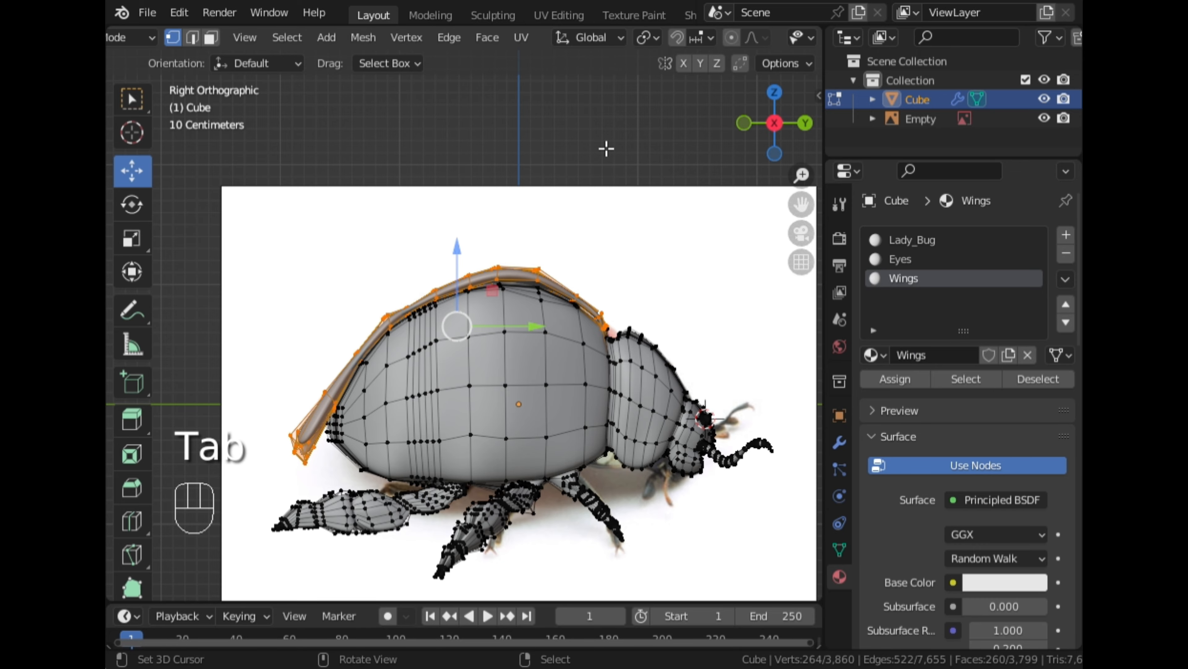
key(h)
middle_drag(607, 159, 623, 390)
key(alt+h)
Deselect the body vertices along the wings' front edge and hide the wing geometry that remains selected.
shift+click(567, 351)
scroll(623, 390, up, 4)
middle_drag(617, 349, 565, 345)
shift+click(552, 351)
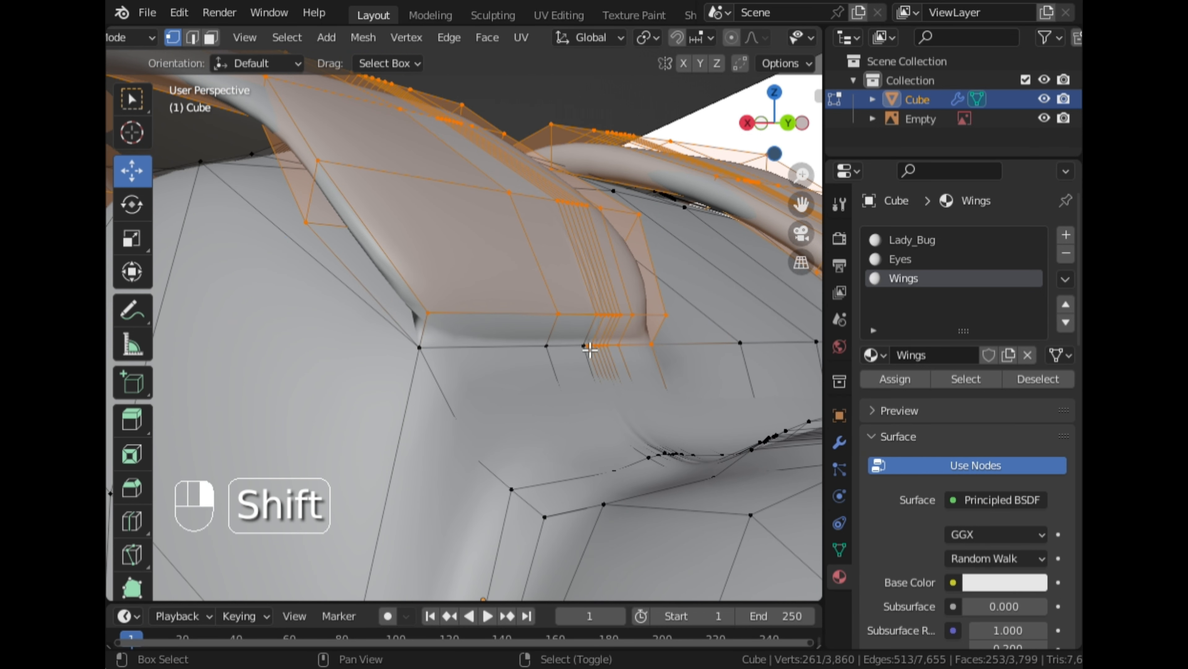
key(c)
shift+click(611, 372)
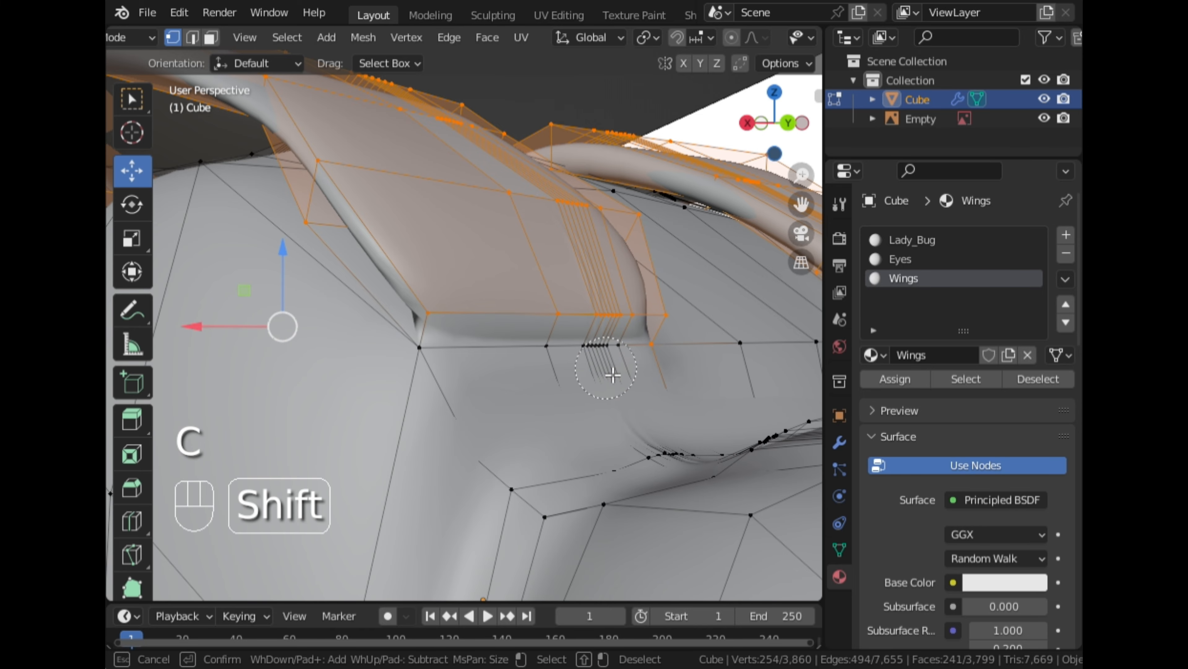
right_click(643, 375)
mouse_move(643, 375)
middle_down()
mouse_move(547, 393)
mouse_move(524, 379)
mouse_move(589, 386)
mouse_move(653, 416)
middle_up()
key(h)
scroll(654, 416, down, 3)
With X-ray on in the top view, circle-select the whole abdomen behind the neck.
click(774, 93)
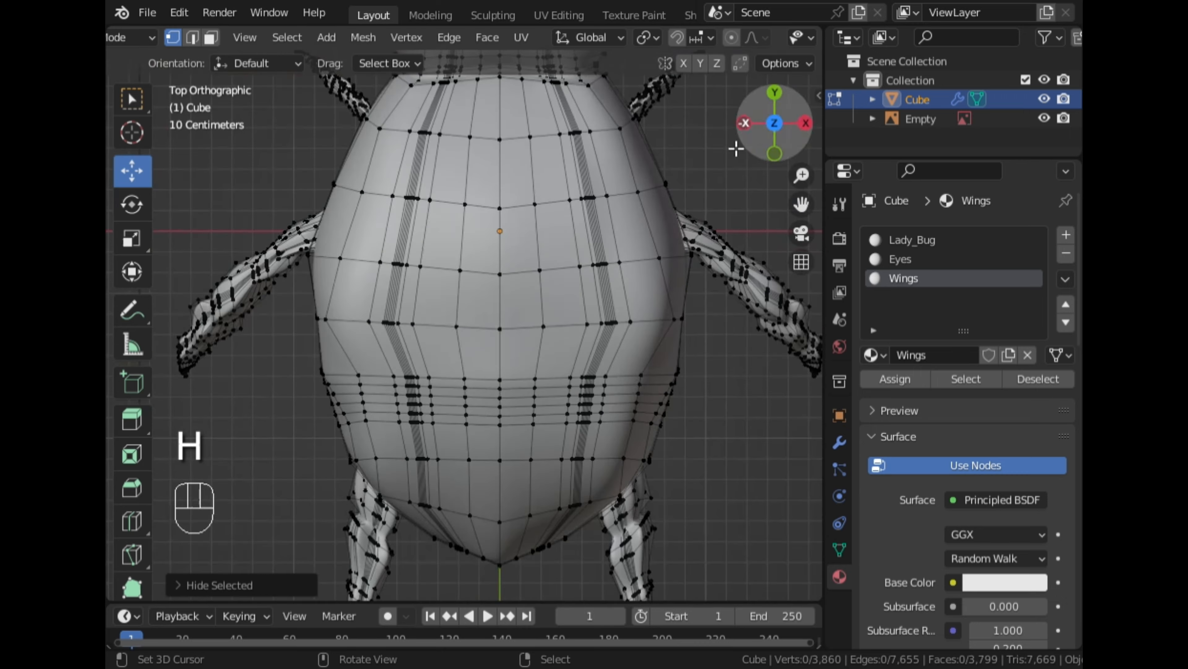
scroll(609, 315, down, 3)
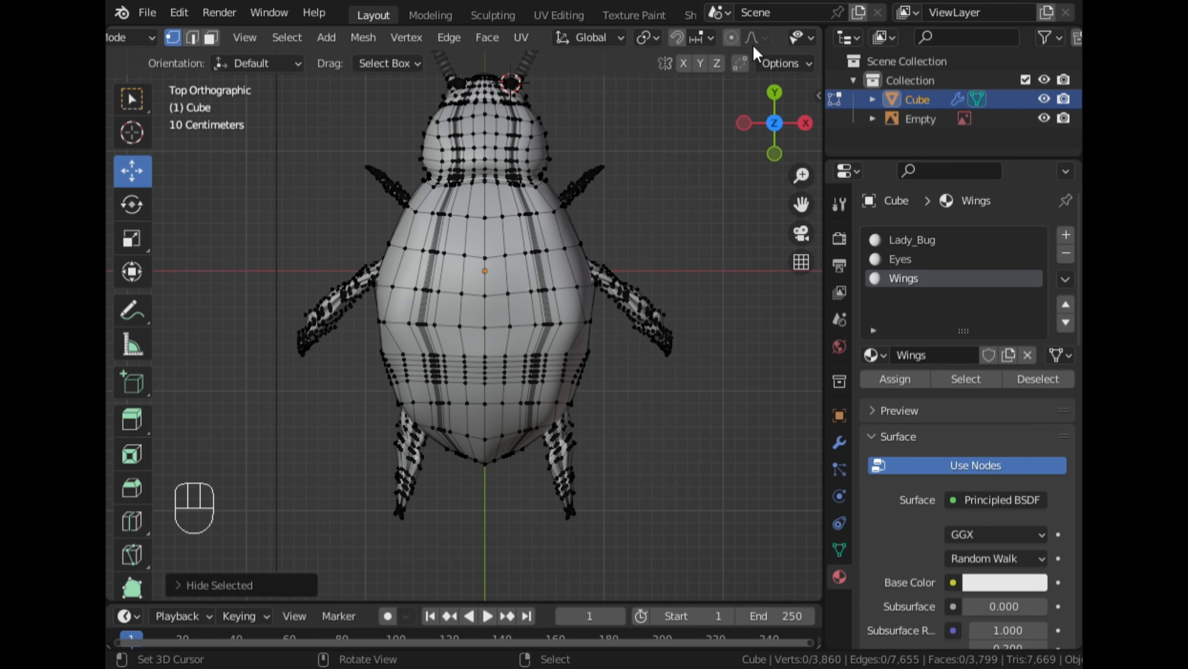
scroll(758, 47, down, 5)
click(732, 42)
key(c)
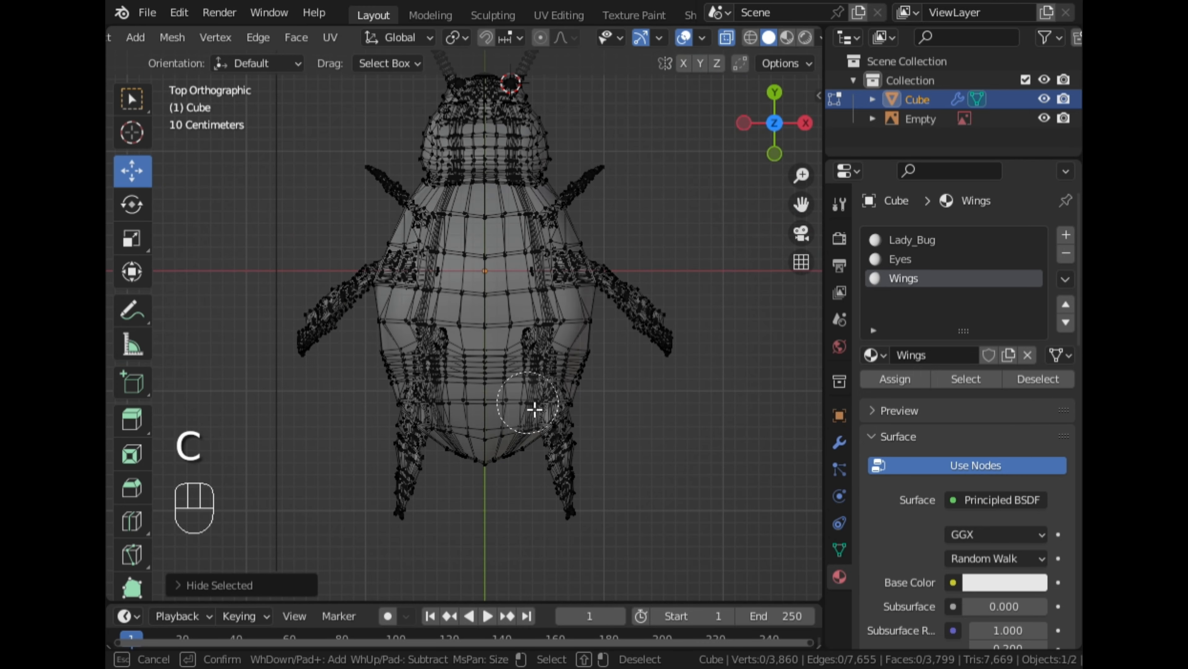
mouse_move(504, 437)
mouse_down()
mouse_move(494, 431)
mouse_move(569, 290)
mouse_move(538, 225)
mouse_move(556, 228)
mouse_move(491, 287)
mouse_move(505, 274)
mouse_up()
drag(493, 228, 474, 227)
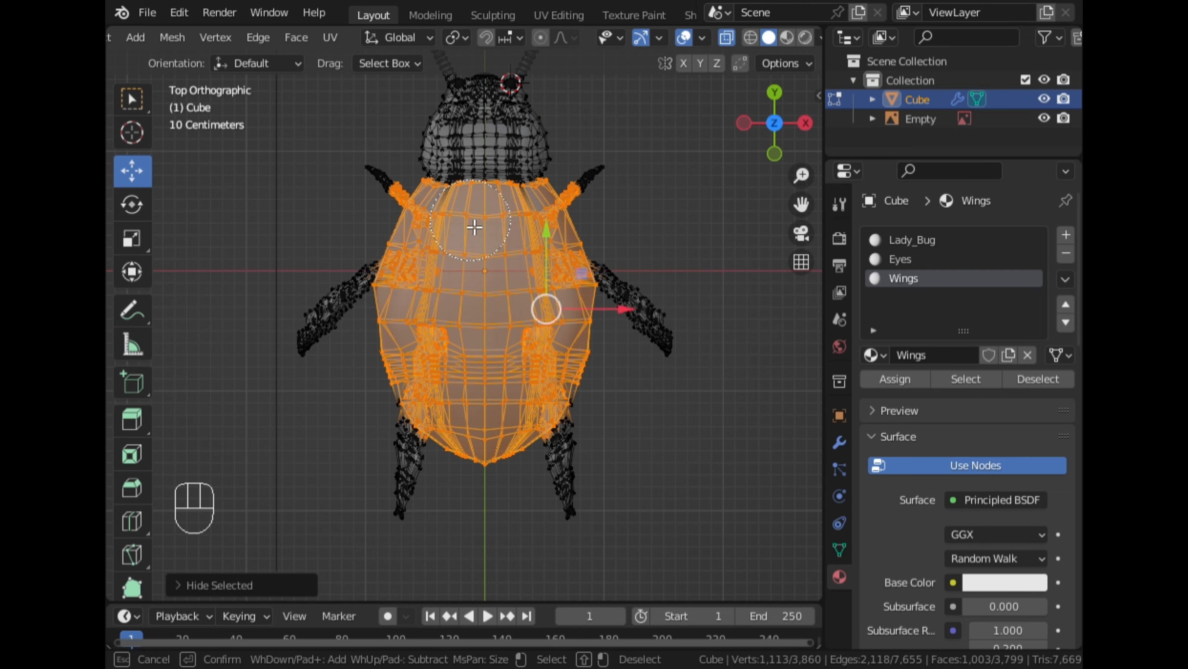
drag(472, 412, 579, 393)
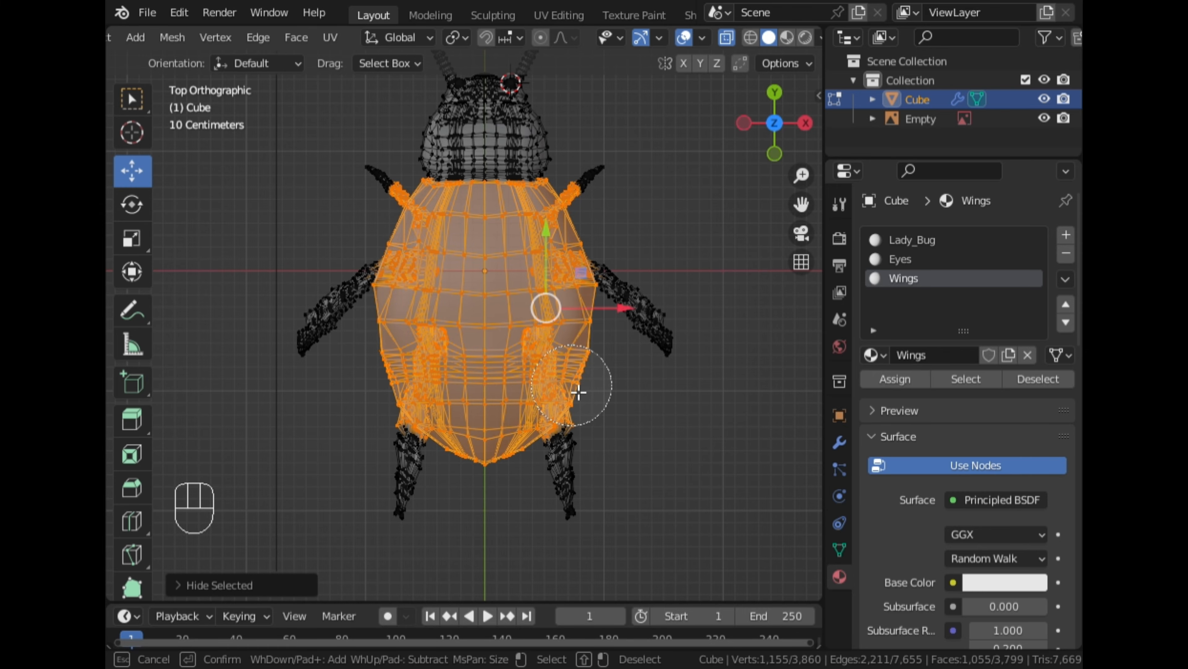
key(Escape)
In the right side view with X-ray, deselect the leg and underside vertices so only the upper shell stays selected.
click(806, 123)
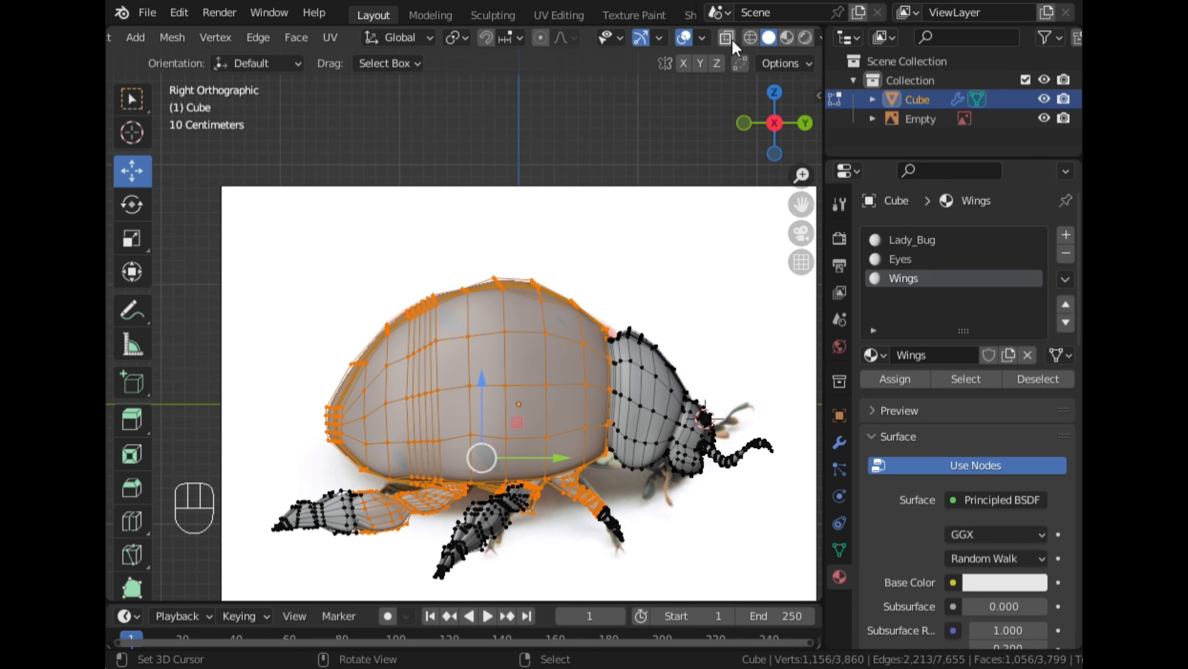
drag(822, 215, 739, 105)
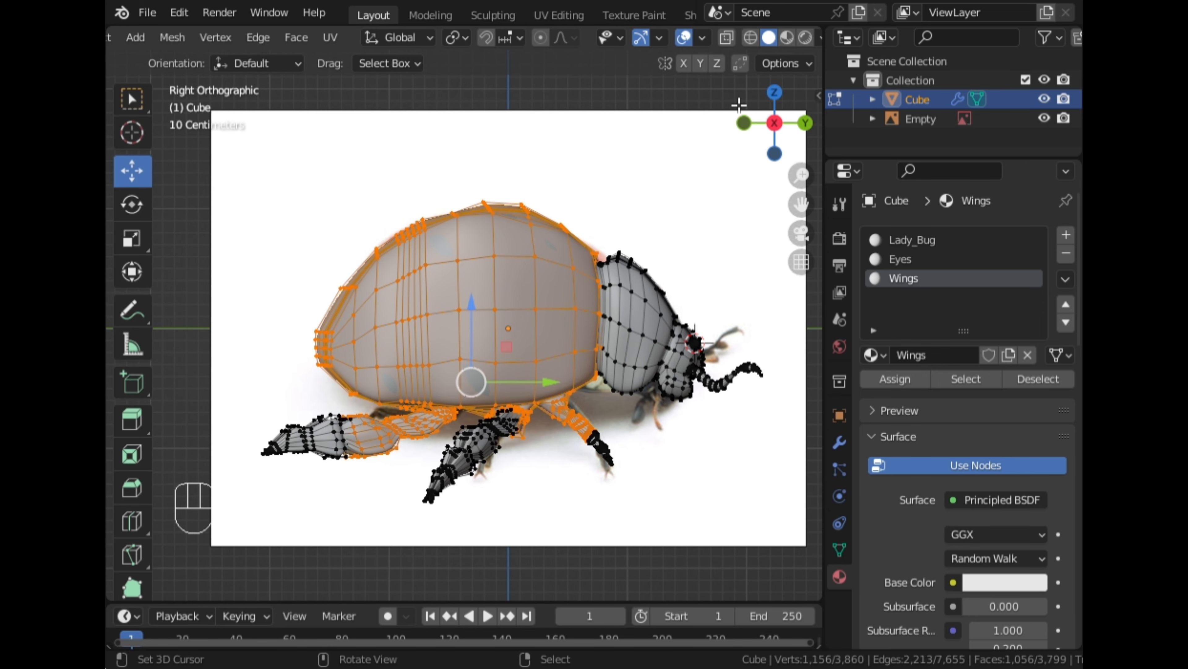
click(726, 39)
key(c)
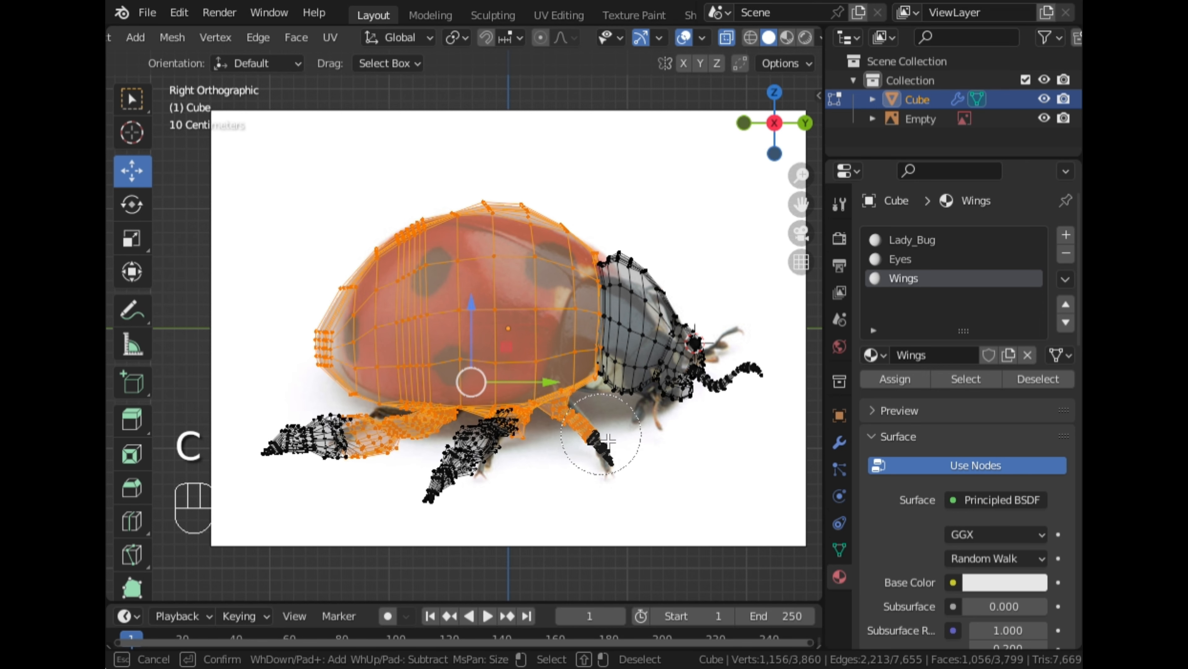
mouse_move(629, 438)
shift+mouse_down()
mouse_move(606, 424)
mouse_move(505, 435)
mouse_move(355, 426)
shift+mouse_up()
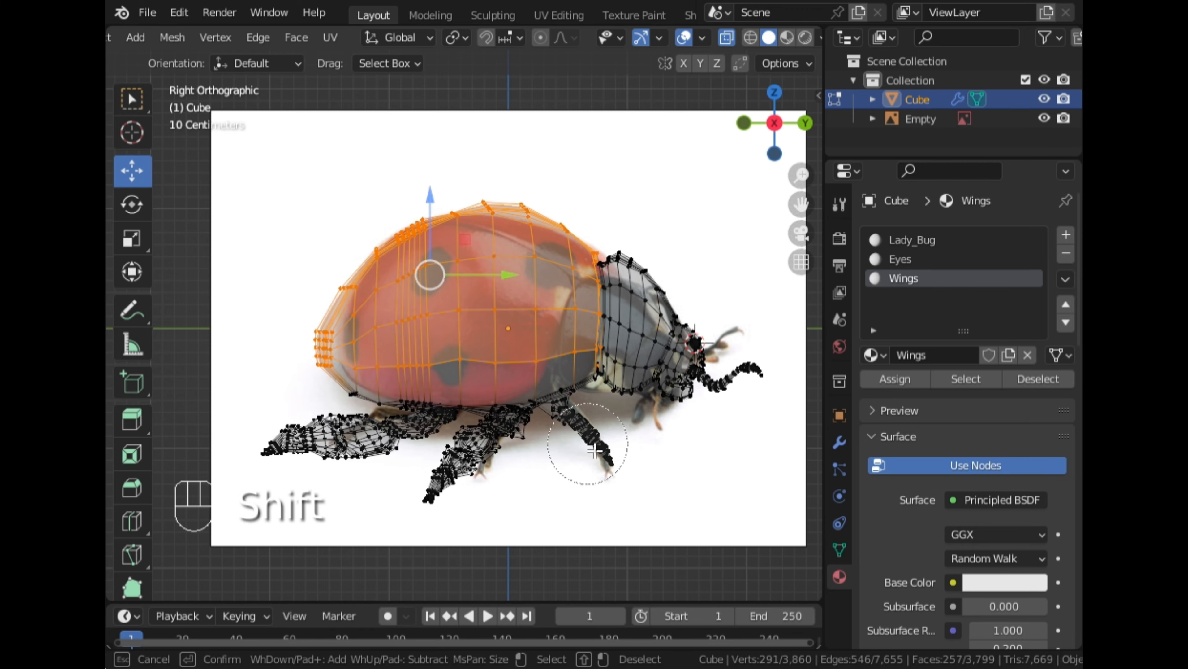
shift+drag(601, 448, 612, 426)
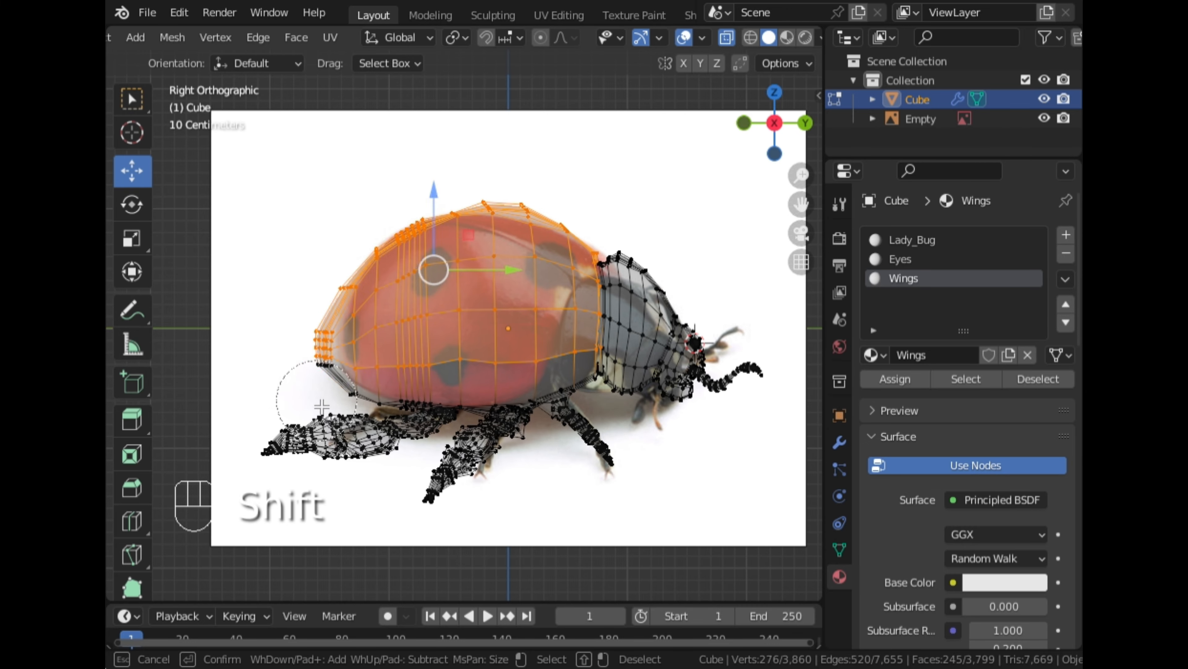
Examine the upper shell selection from behind, from the side and around the neck seam.
middle_drag(465, 478, 591, 441)
scroll(608, 380, up, 3)
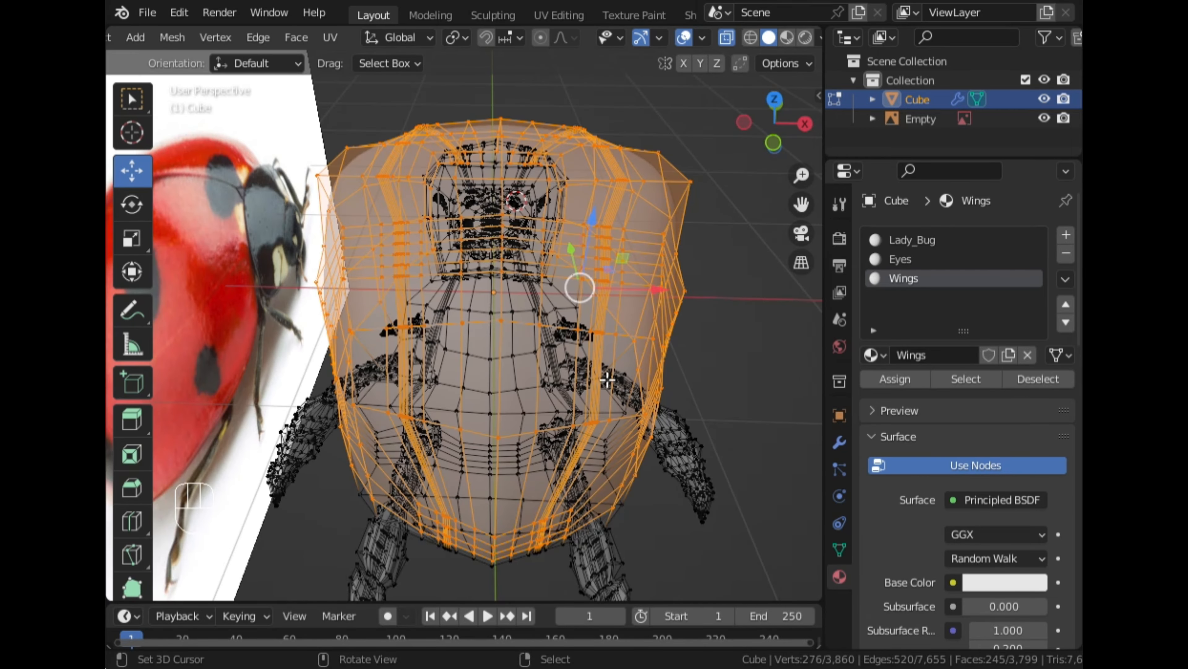
scroll(698, 253, down, 1)
click(805, 124)
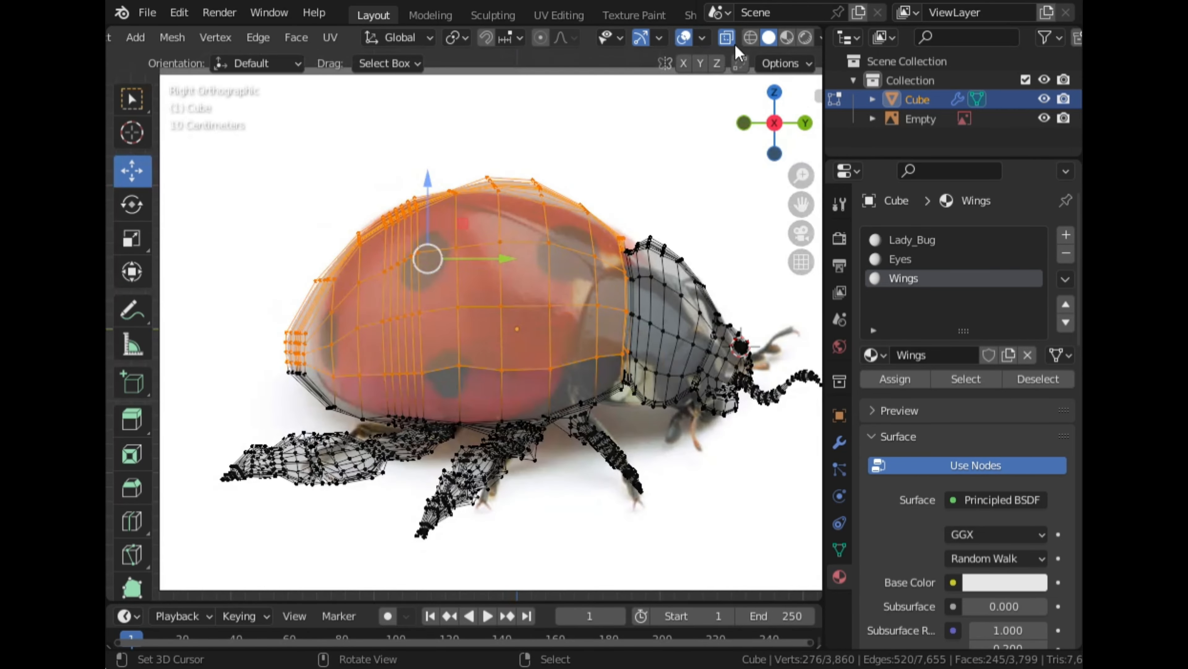
middle_drag(685, 133, 491, 256)
scroll(571, 309, up, 3)
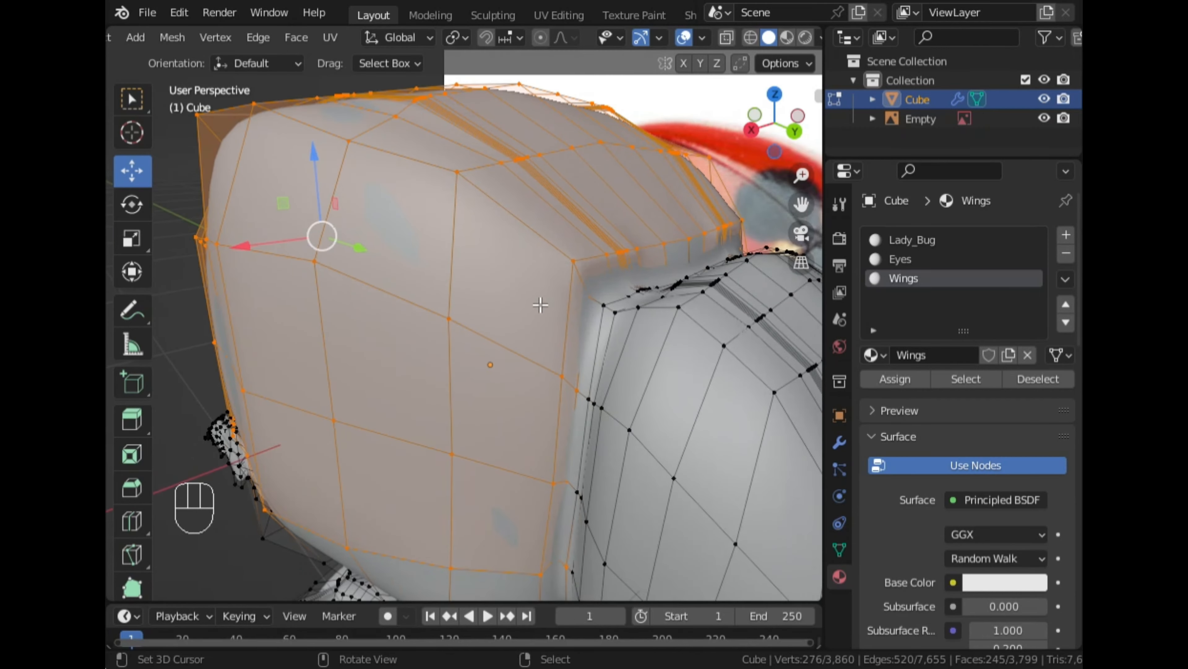
middle_drag(573, 310, 556, 328)
scroll(580, 323, down, 3)
scroll(582, 321, up, 3)
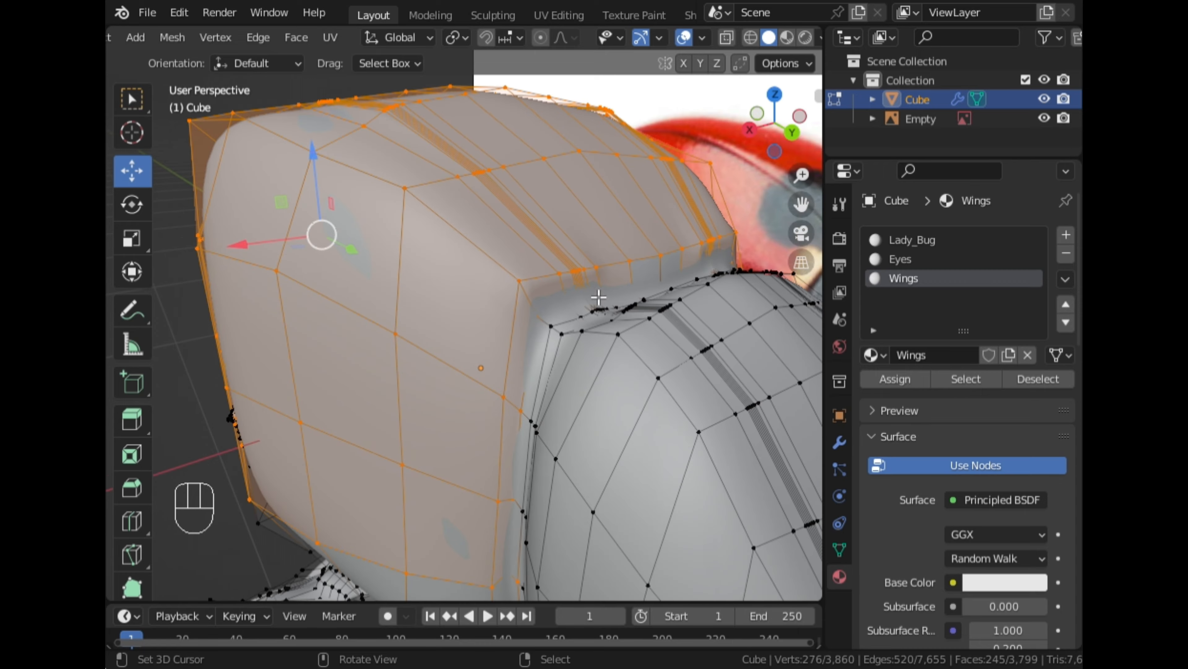
In the right side view with X-ray, circle-deselect the vertices at the top of the neck seam.
click(728, 37)
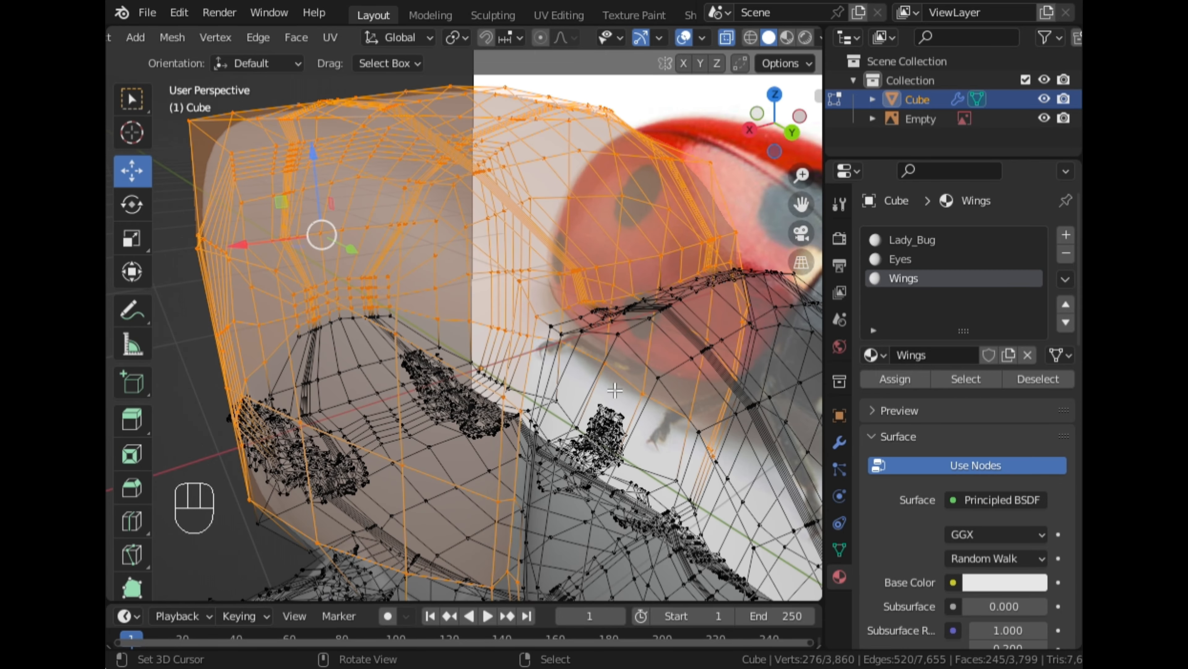
middle_drag(611, 387, 720, 283)
click(757, 133)
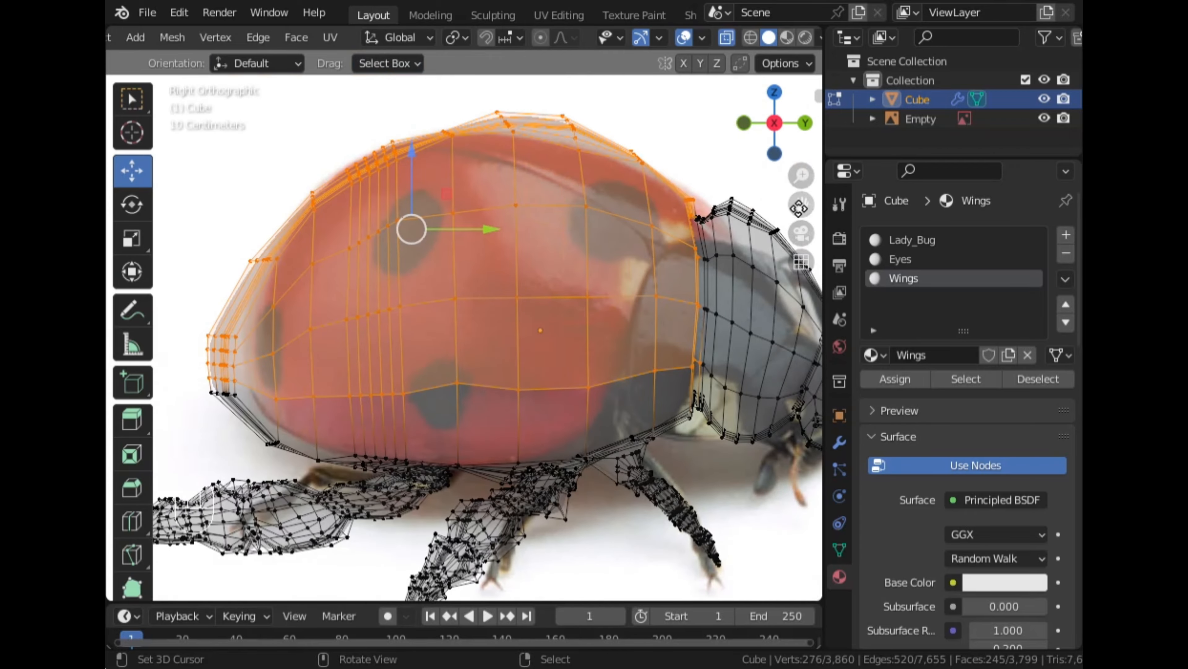
scroll(660, 237, up, 6)
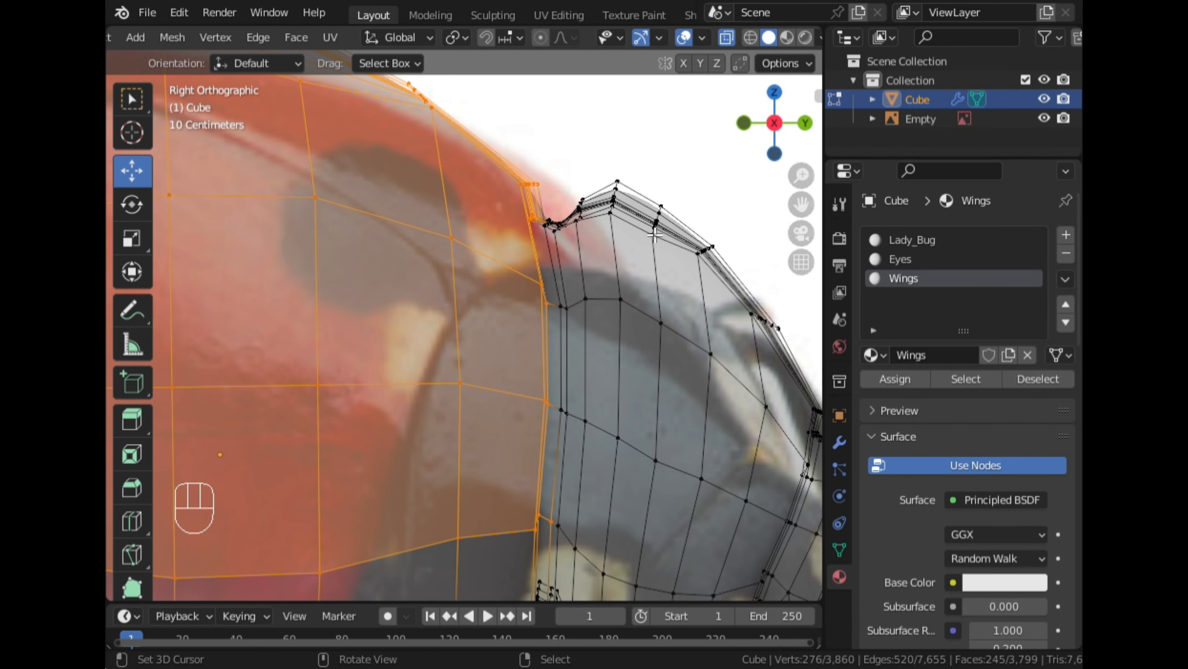
key(c)
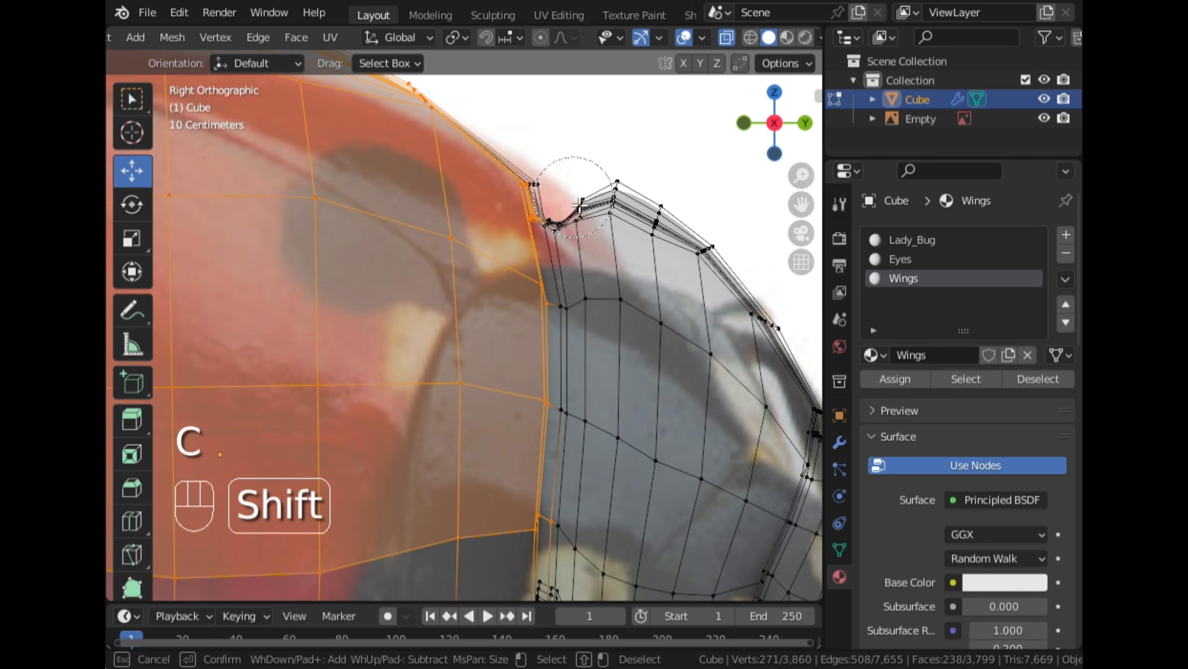
right_click(578, 187)
scroll(585, 201, down, 6)
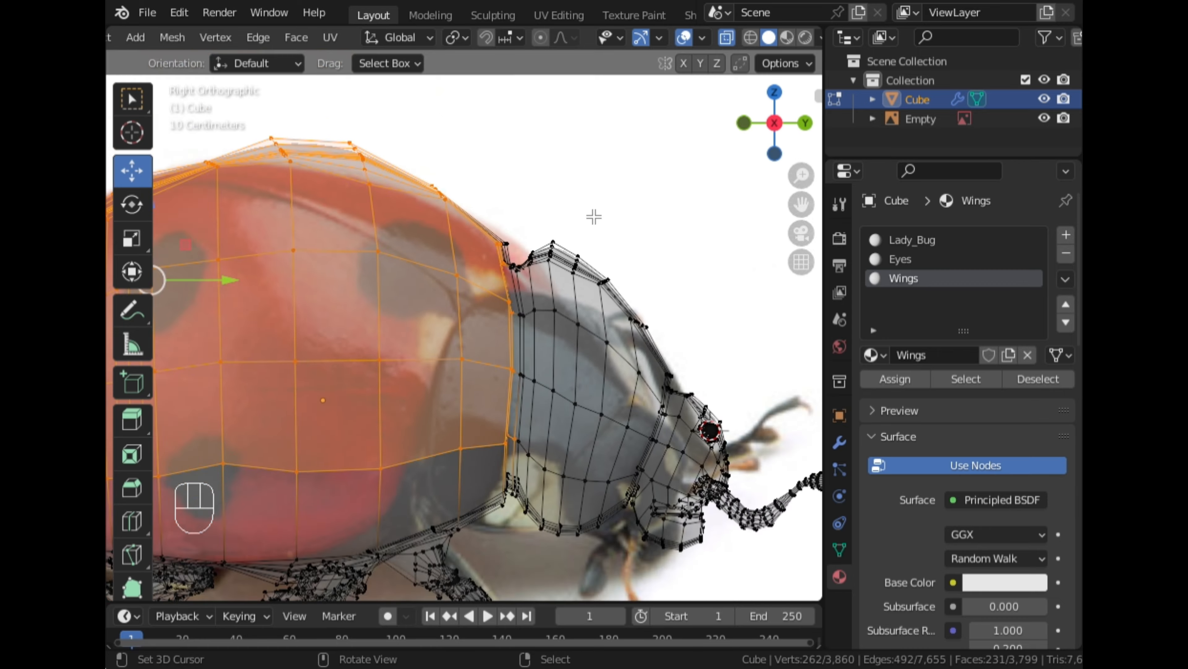
Adjust the shell selection along the neck seam and deselect the stray vertices low on its side.
middle_drag(594, 213, 565, 410)
ctrl+right_click(508, 261)
shift+right_click(533, 430)
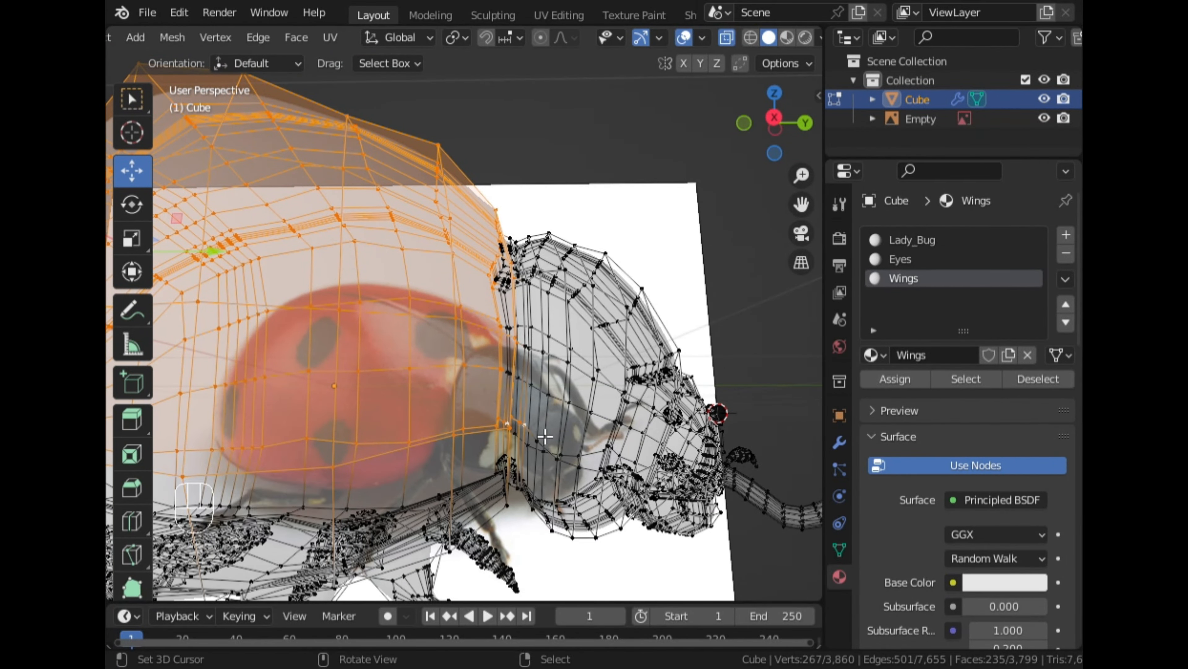
key(c)
shift+click(528, 426)
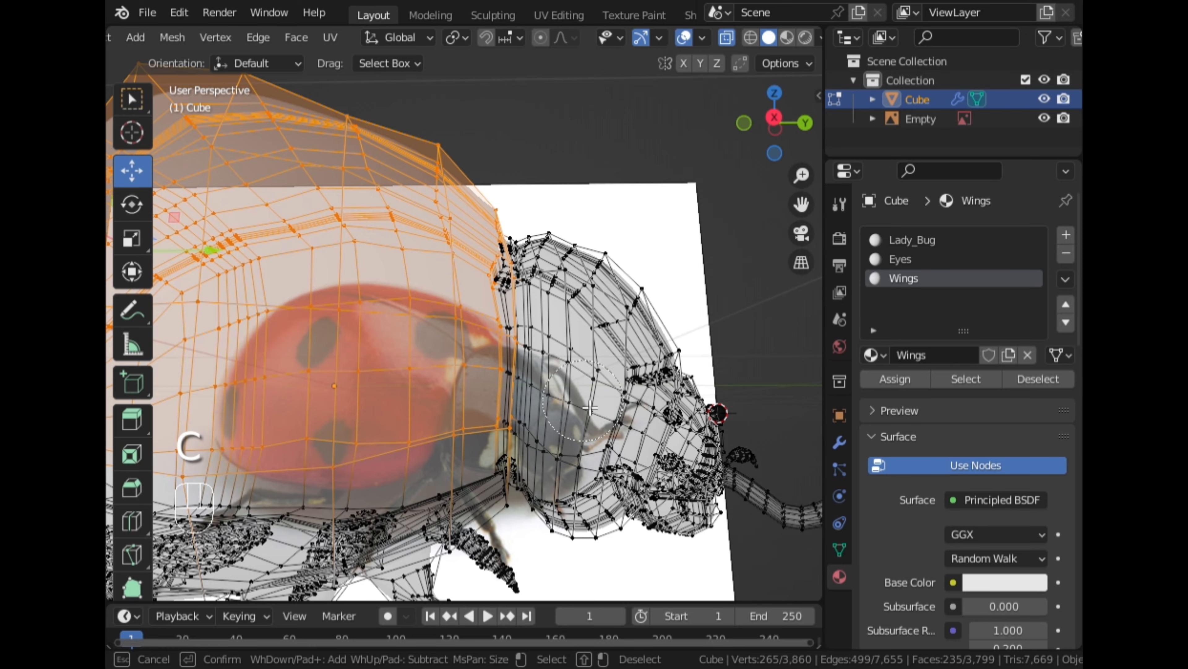
right_click(617, 408)
Use X-ray to circle-deselect the remaining stray vertices along the edge of the front opening beside the neck.
click(727, 38)
mouse_move(631, 187)
middle_down()
mouse_move(597, 225)
mouse_move(495, 249)
mouse_move(753, 149)
mouse_move(732, 159)
mouse_move(703, 212)
mouse_move(544, 249)
mouse_move(625, 283)
mouse_move(616, 269)
middle_up()
click(730, 38)
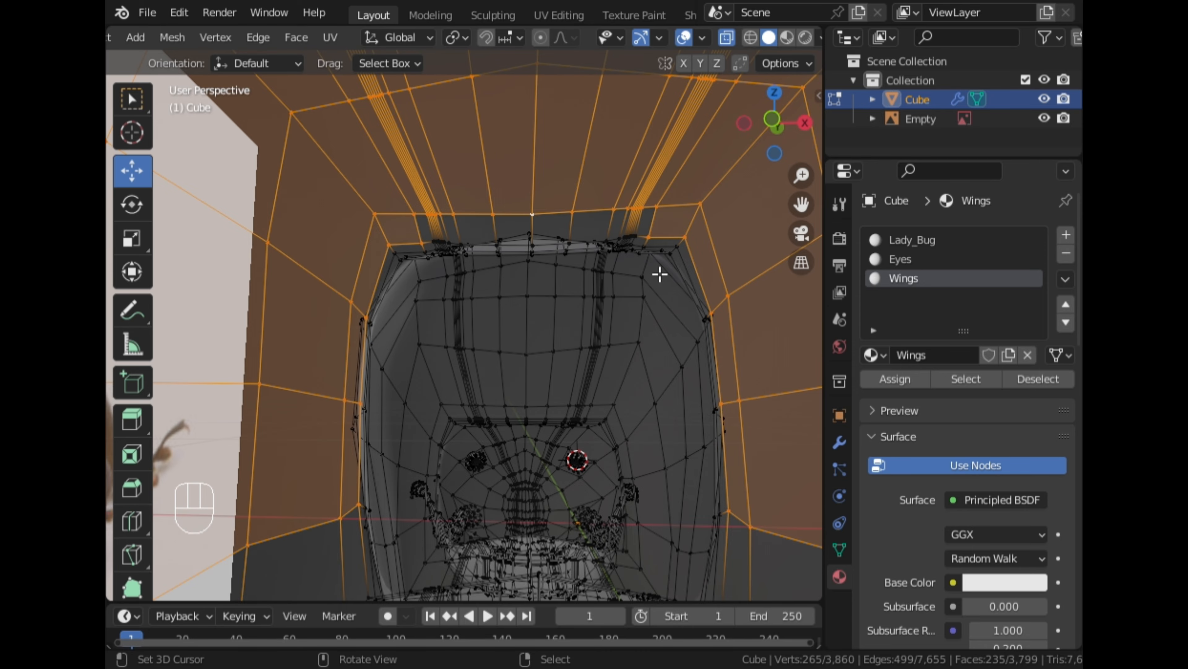
key(c)
mouse_move(659, 271)
shift+mouse_down()
mouse_move(685, 321)
mouse_move(695, 513)
mouse_move(650, 472)
shift+mouse_up()
right_click(650, 472)
In the right side view, duplicate the selected upper shell and raise the copy about 0.08 m along Z.
mouse_move(650, 472)
middle_down()
mouse_move(698, 390)
mouse_move(636, 278)
middle_up()
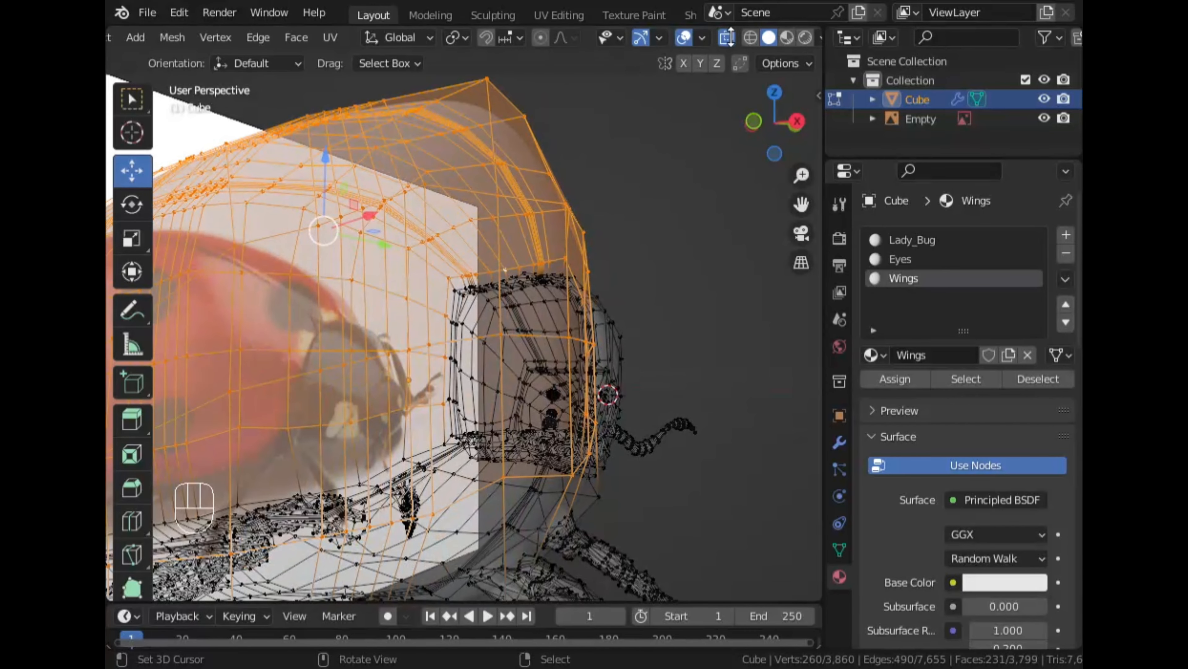
key(alt+z)
click(797, 121)
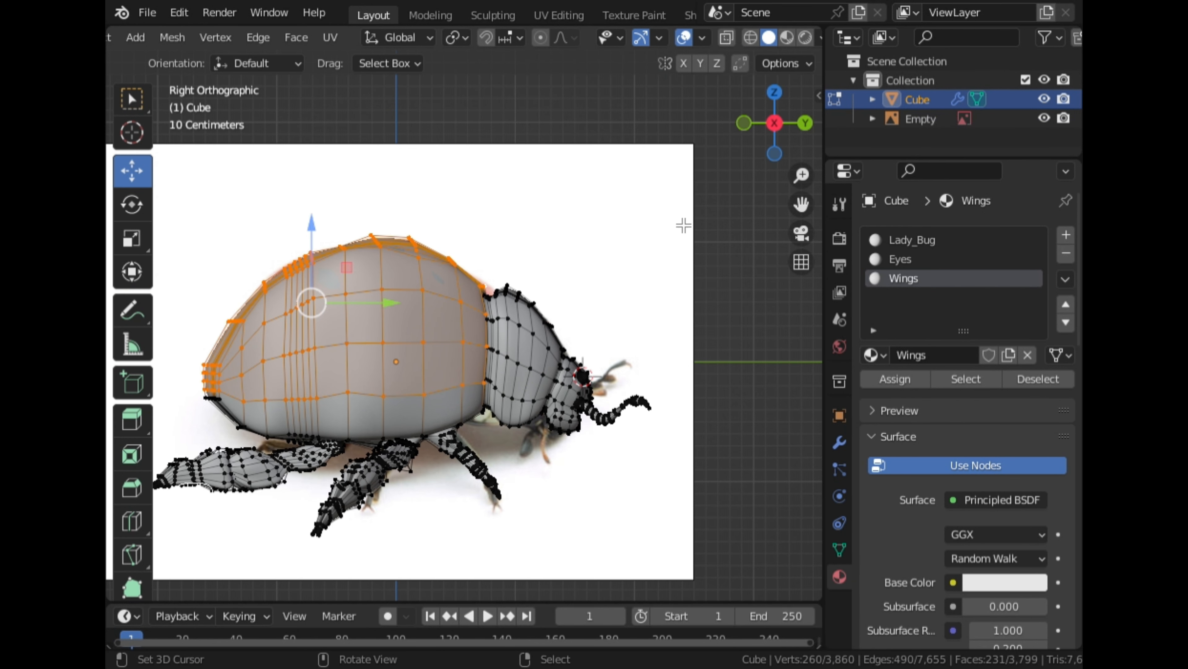
scroll(673, 236, up, 3)
scroll(673, 236, down, 3)
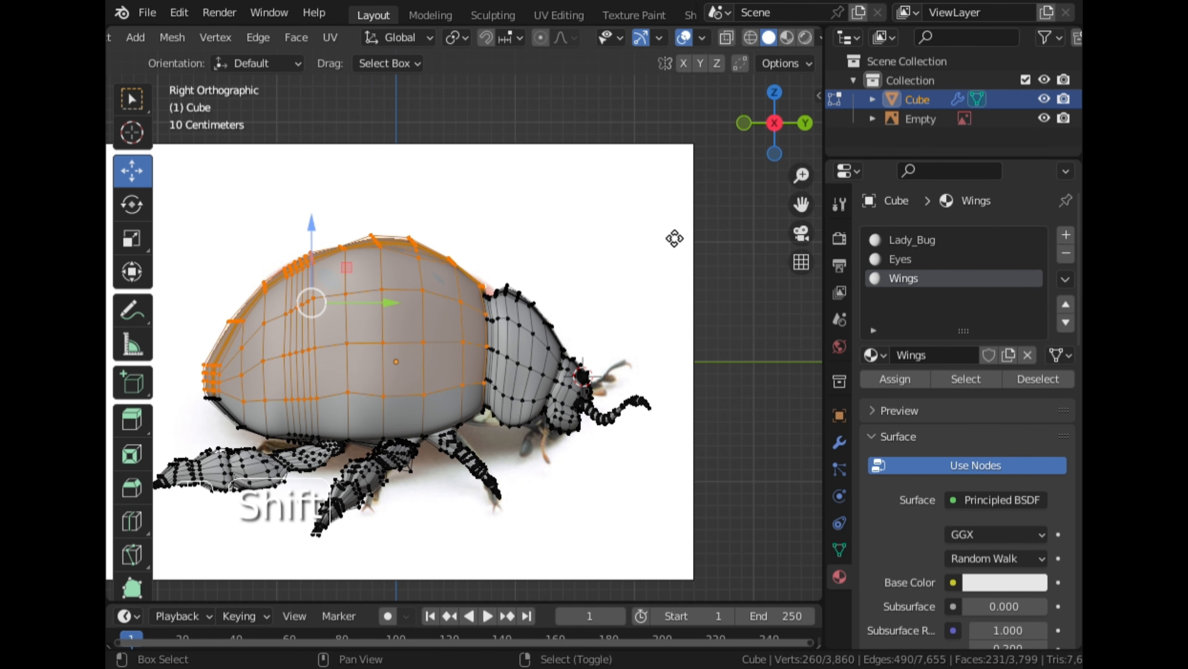
key(shift+d)
key(z)
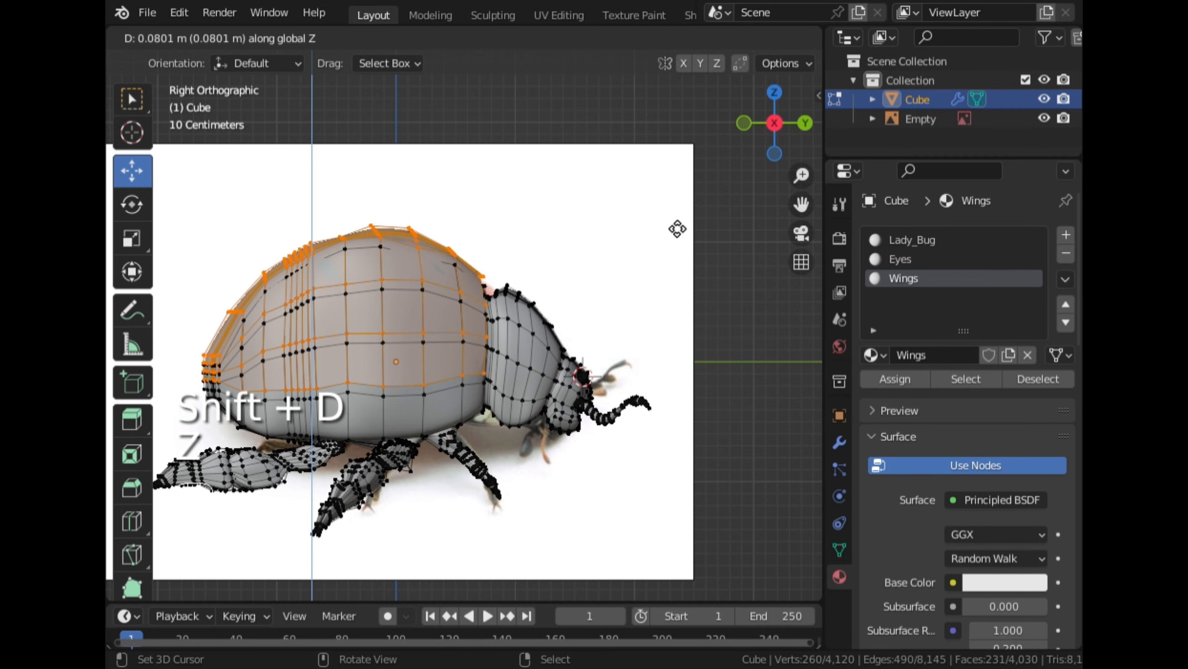
click(676, 228)
Scale the shell copy up uniformly by about 1.06 and nudge it slightly rearward and vertically over the abdomen.
key(s)
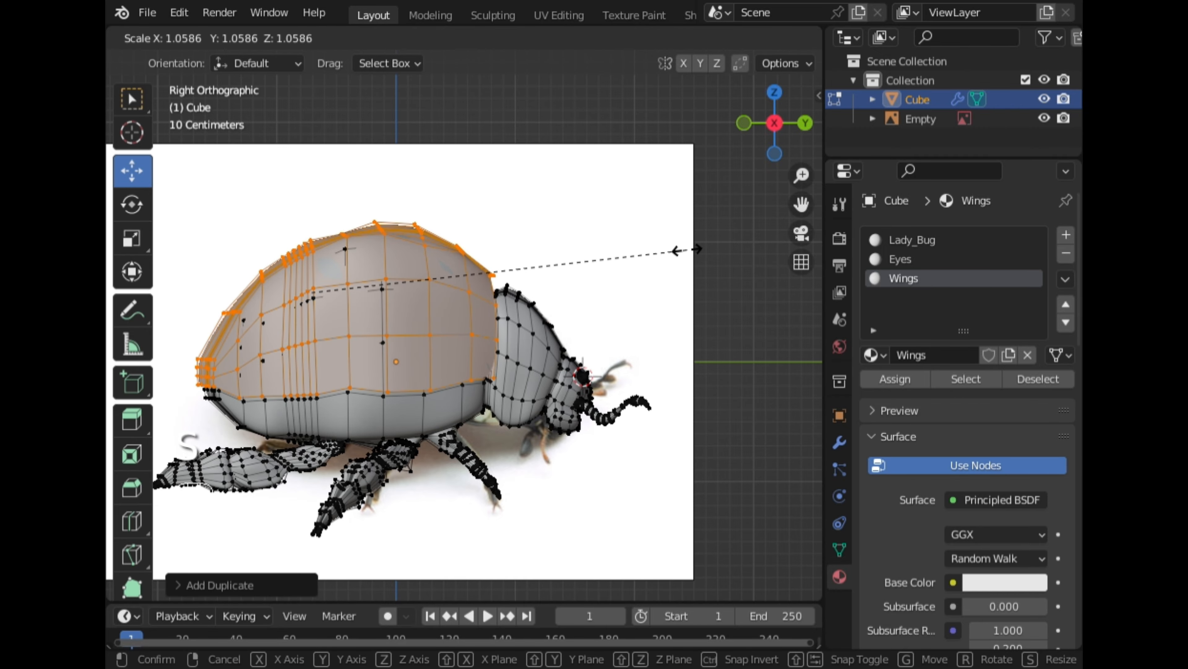
click(690, 256)
key(g)
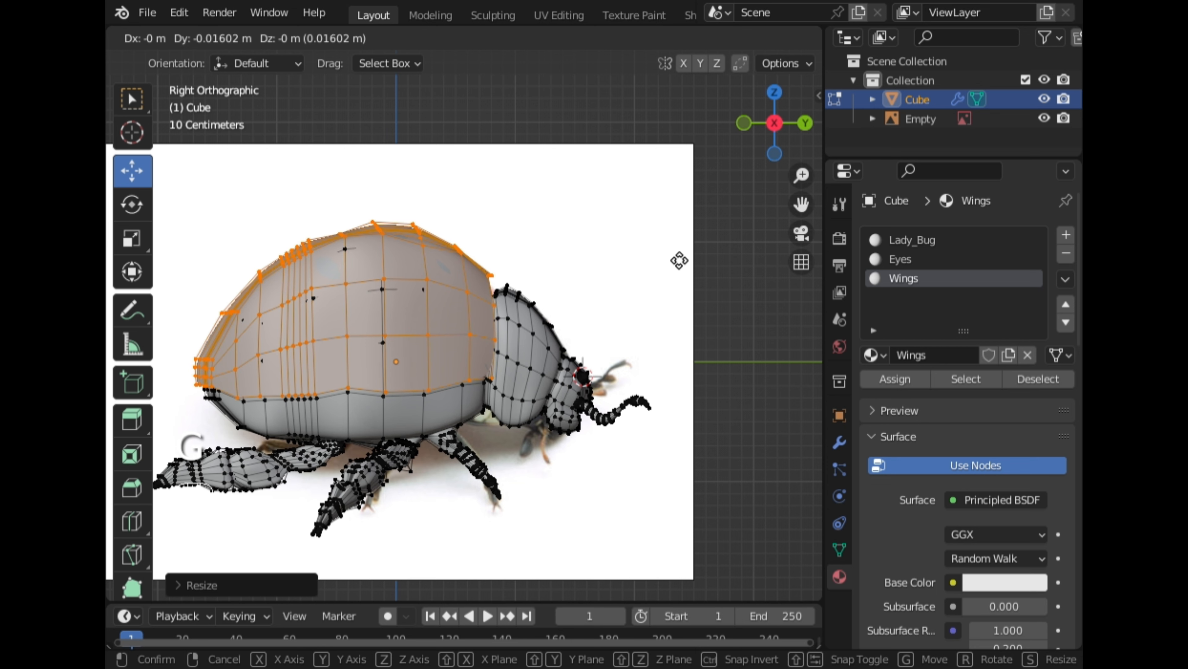
click(679, 260)
key(g)
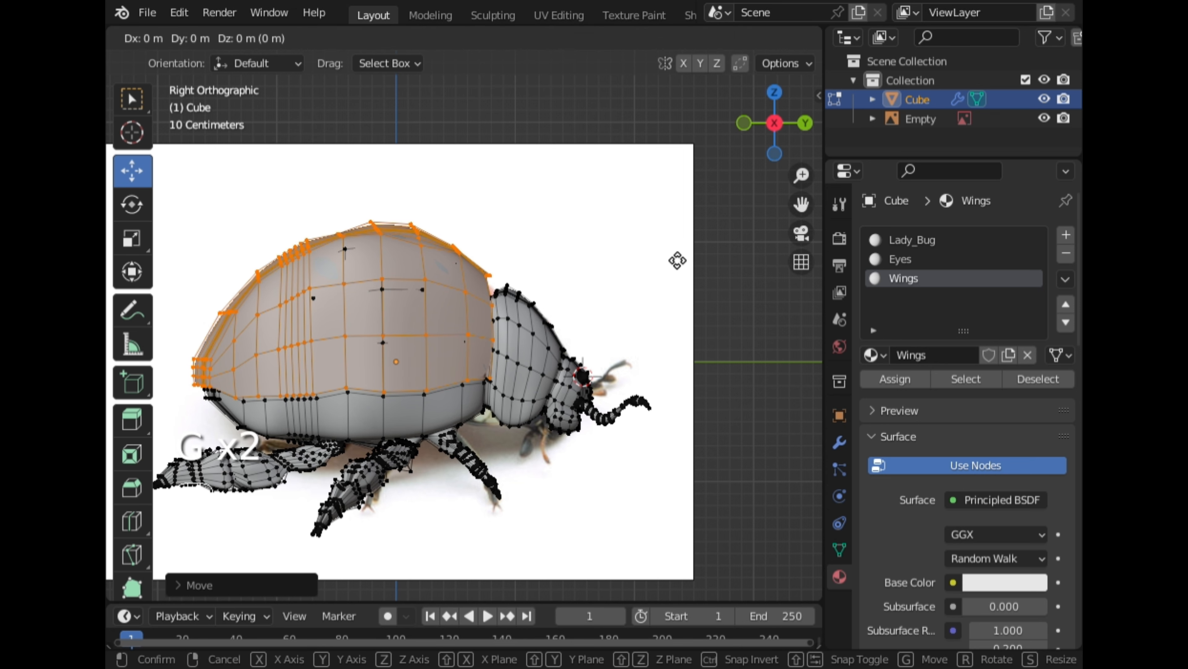
key(z)
click(674, 261)
Stretch the shell copy by about 1.06 along X and about 1.08 along Z.
middle_drag(623, 260, 642, 298)
key(s)
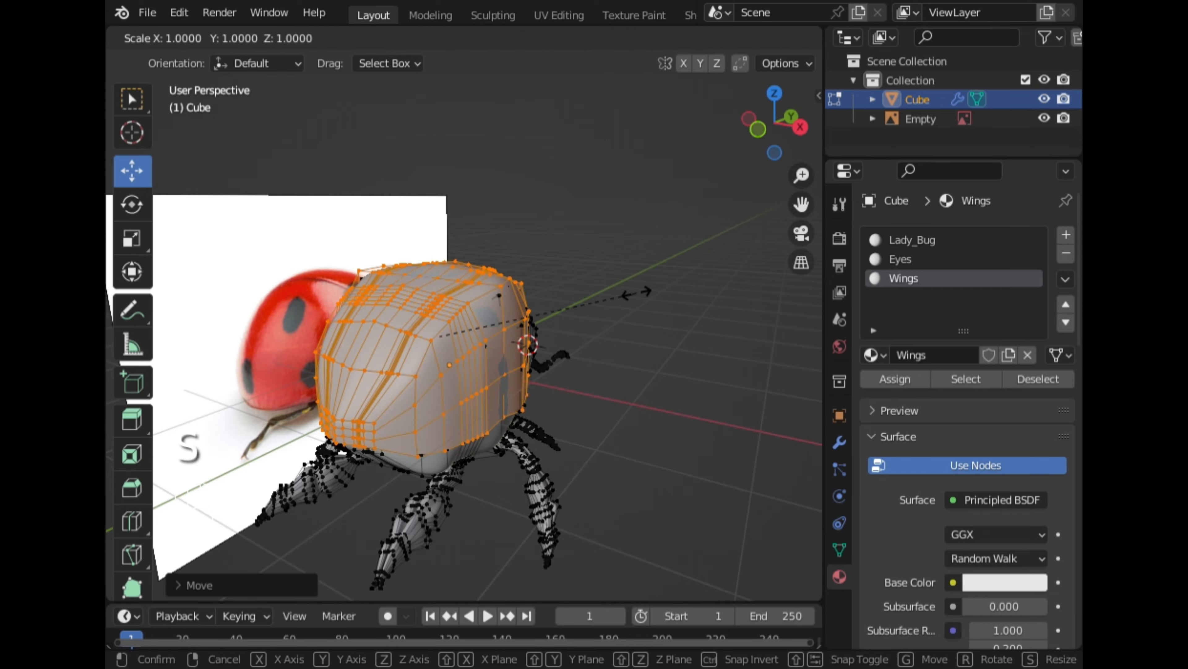
key(x)
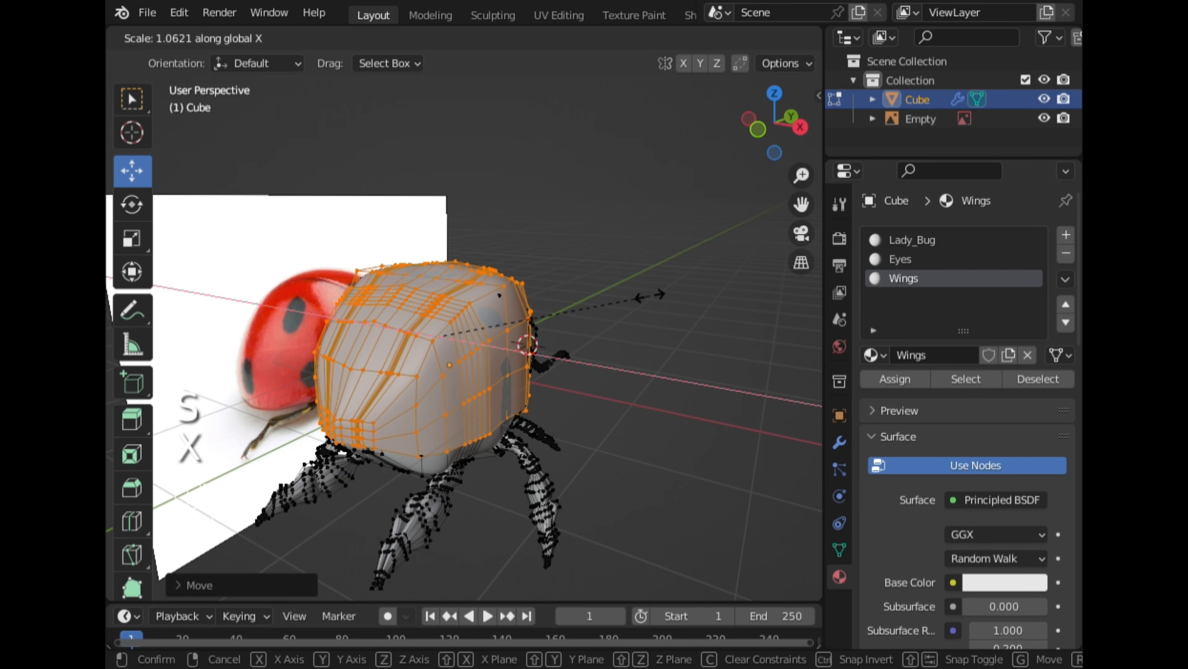
click(648, 296)
middle_drag(613, 303, 518, 295)
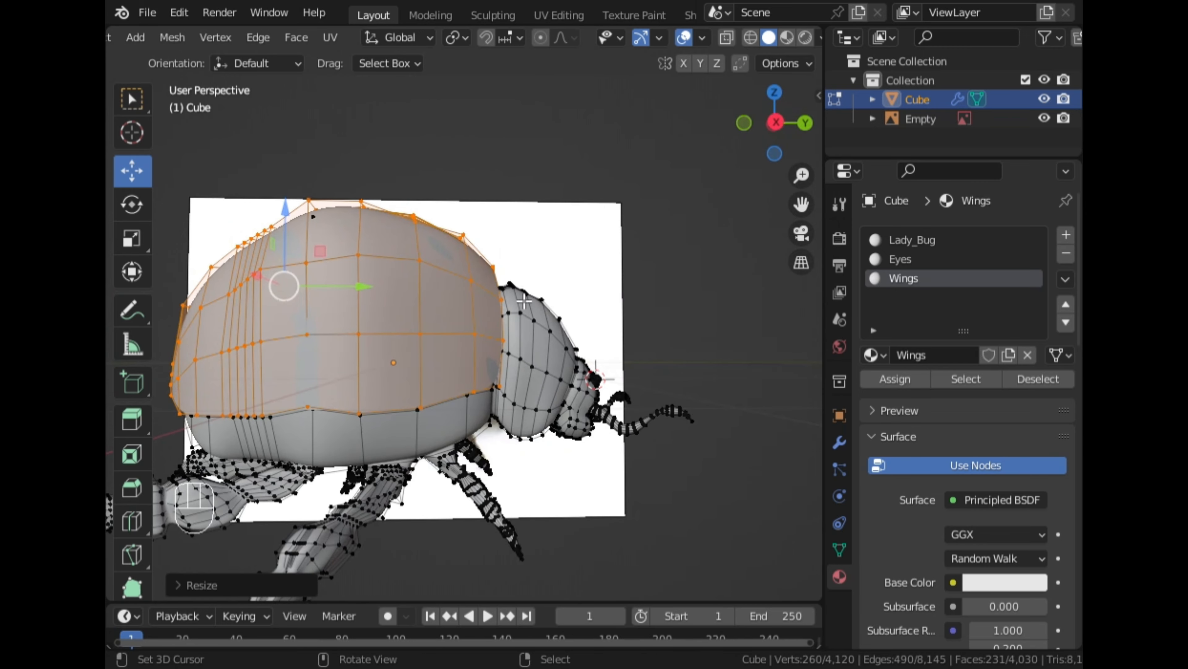
key(s)
key(z)
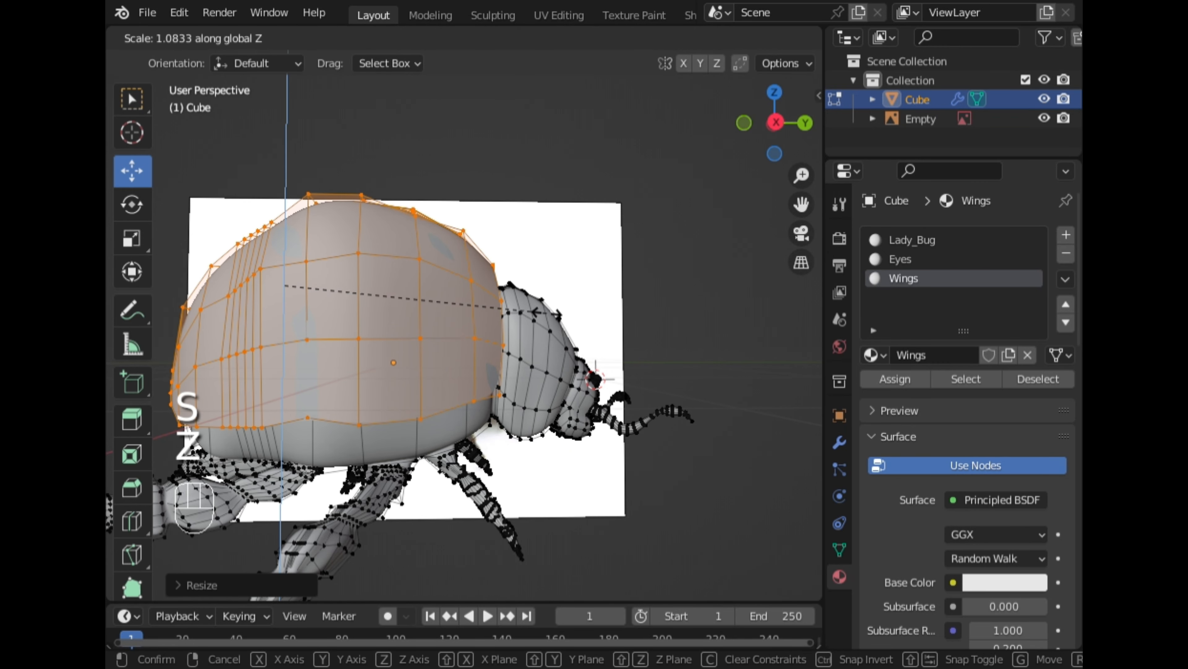
click(553, 319)
middle_drag(553, 318, 550, 264)
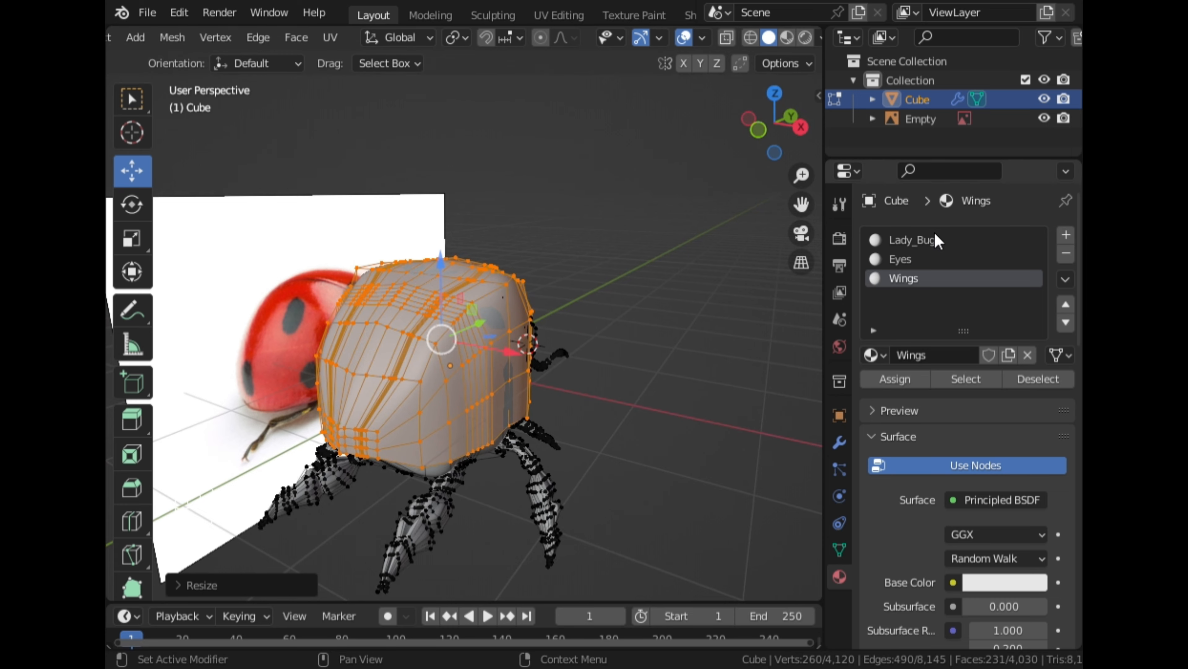
Add a new material named Wing_Cap and assign it to the selected shell copy.
click(1066, 236)
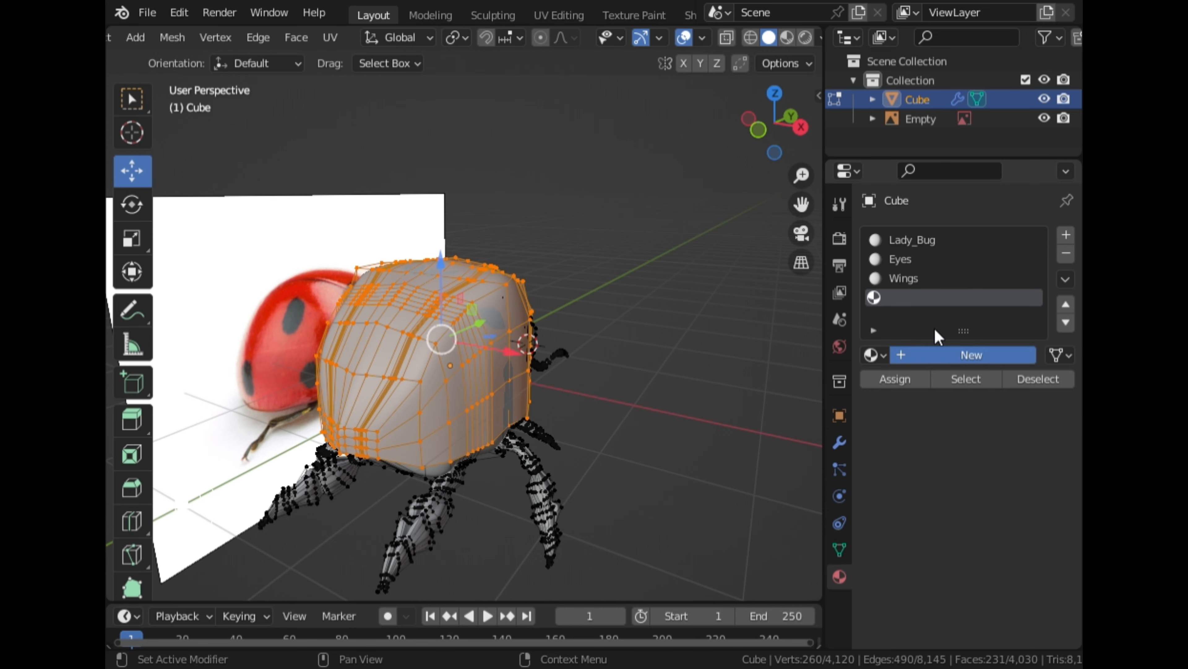
click(940, 354)
key(BackSpace)
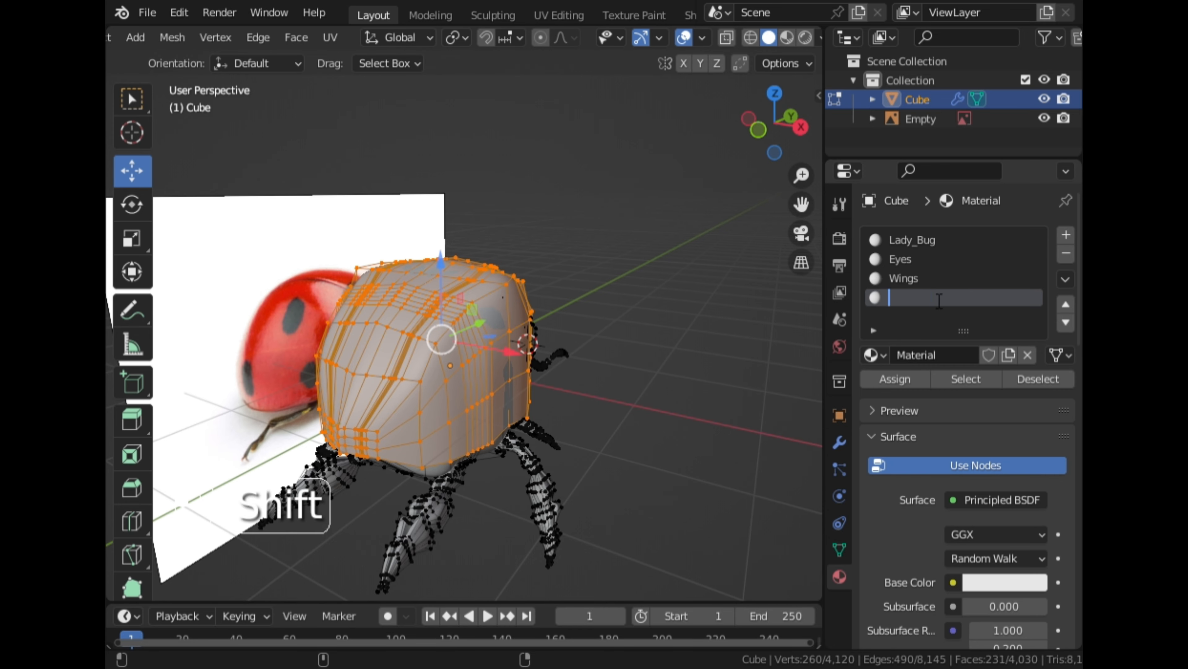
text(Wing_Cap)
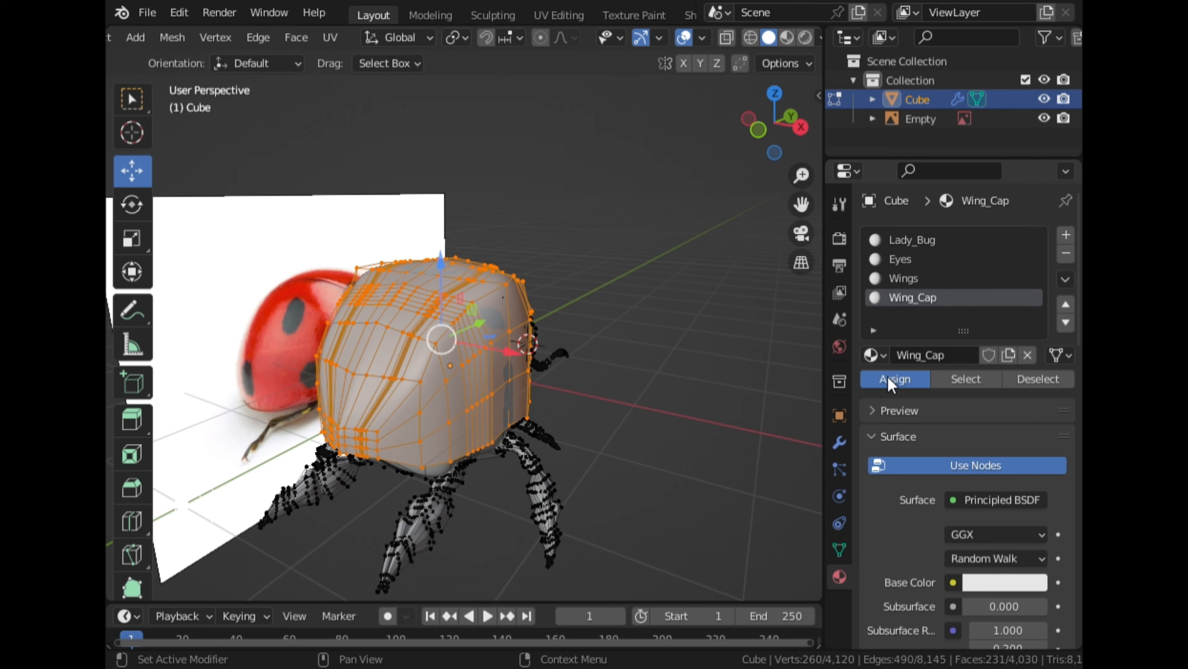
Select the shortest path of vertices along the shell copy's centre line from the rear to the neck, and delete those vertices.
middle_drag(539, 361, 539, 464)
right_click(482, 543)
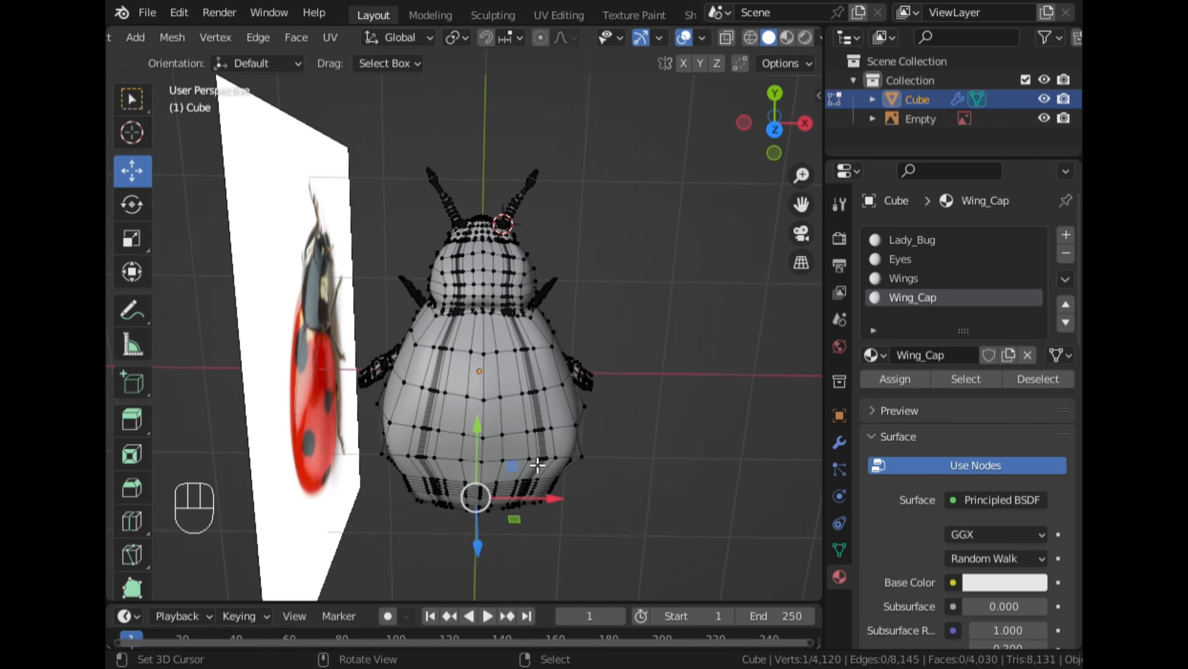
scroll(513, 356, up, 3)
ctrl+click(506, 310)
key(x)
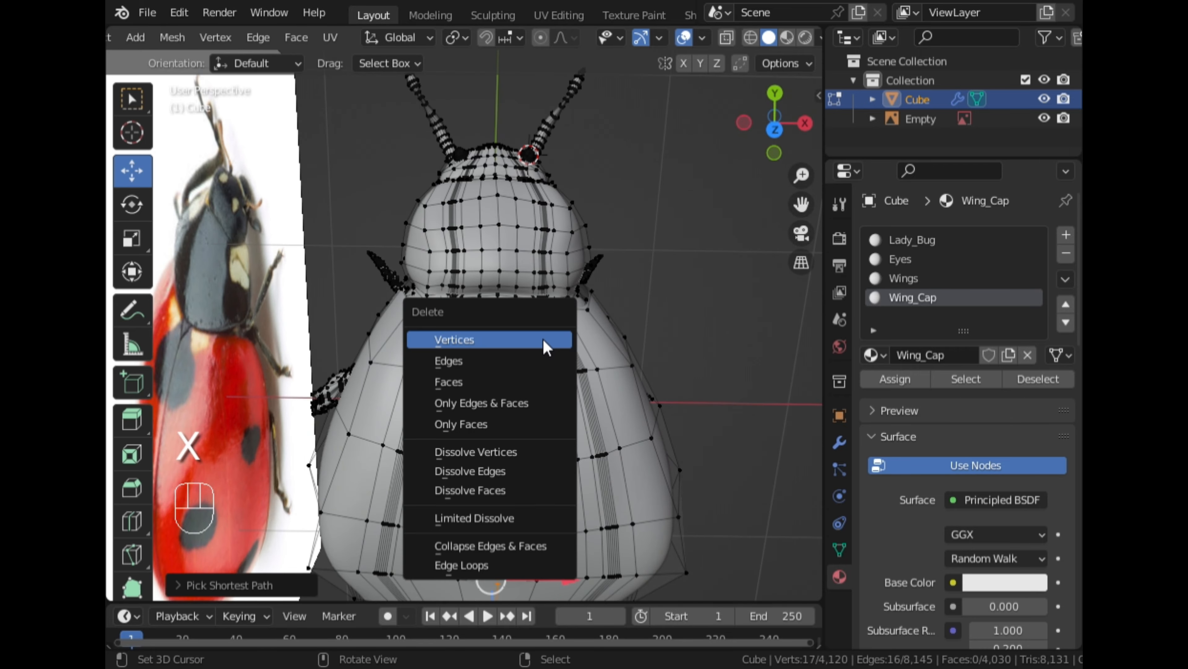
click(545, 346)
Reveal the hidden geometry and select the wing cap's linked mesh.
middle_drag(547, 349, 403, 353)
key(alt+h)
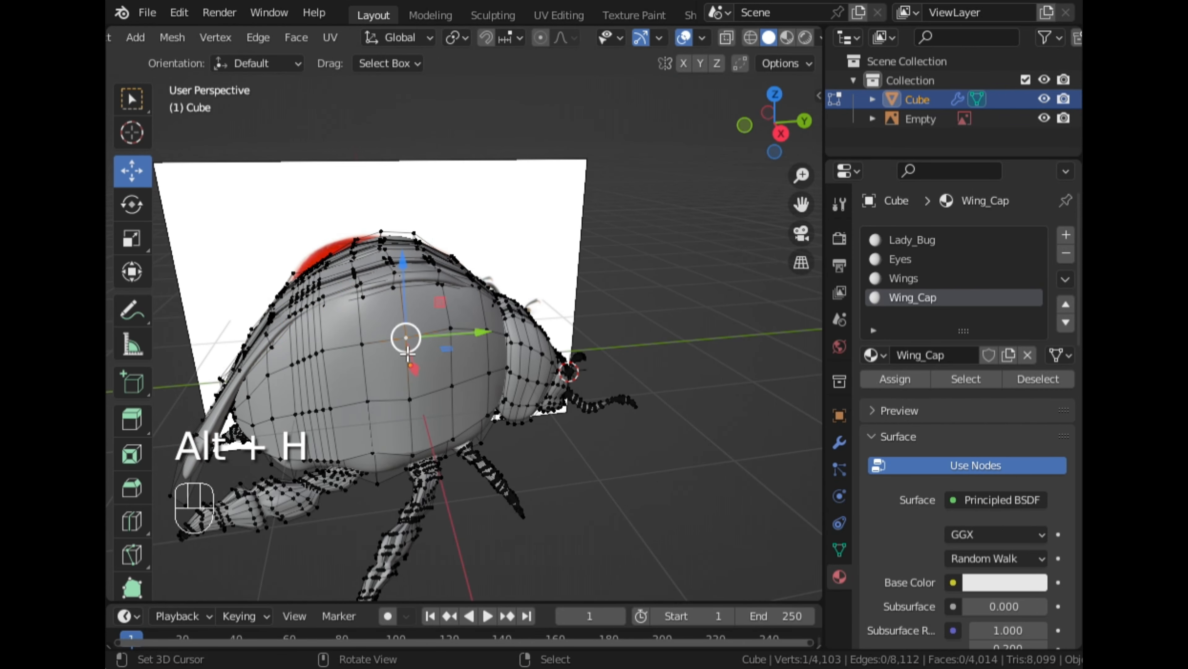
key(l)
Try to raise the wing cap about 0.14 m along Z and rescale it, and undo both changes.
click(781, 134)
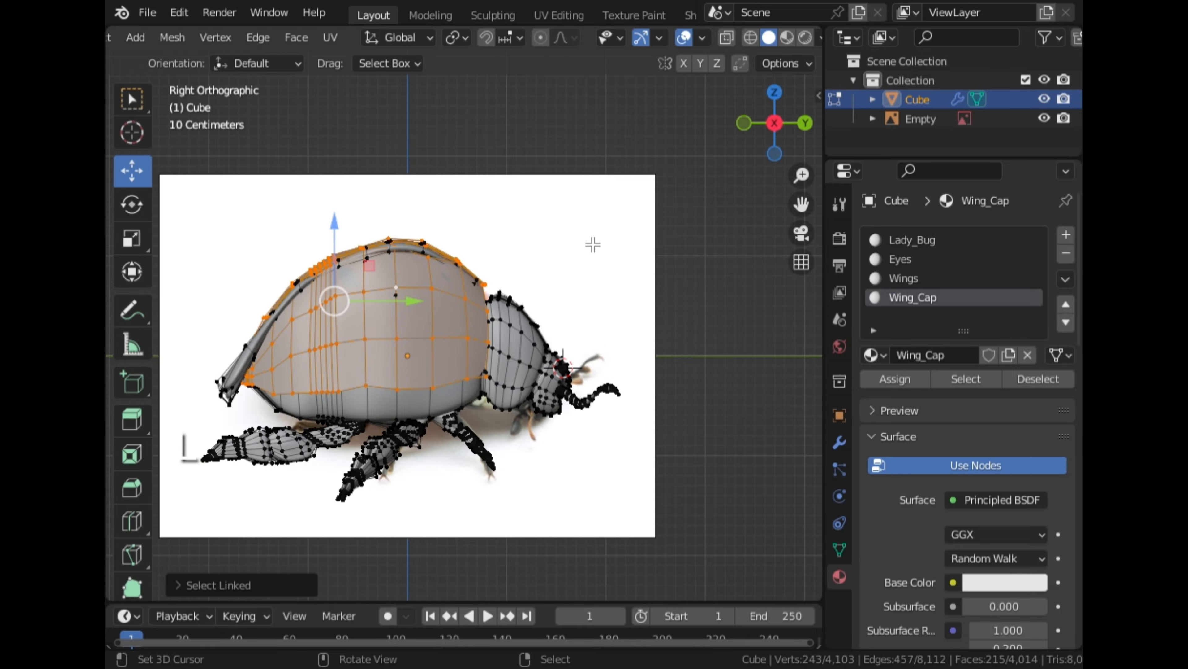
key(g)
key(z)
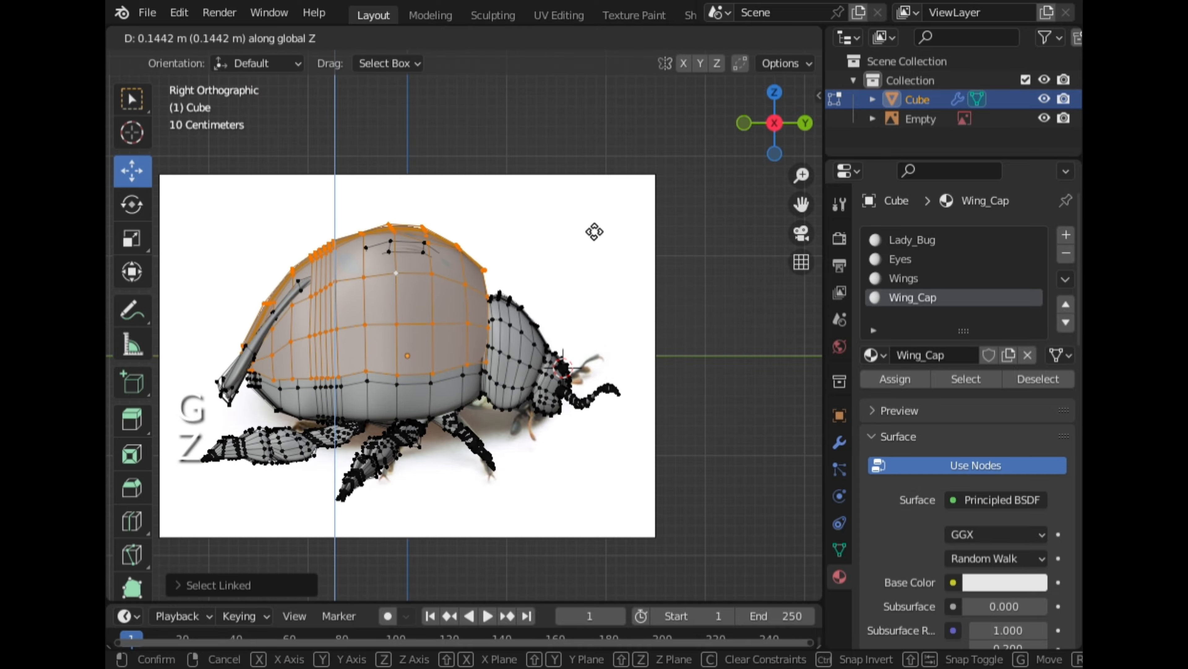
click(594, 231)
middle_drag(595, 232, 487, 280)
key(s)
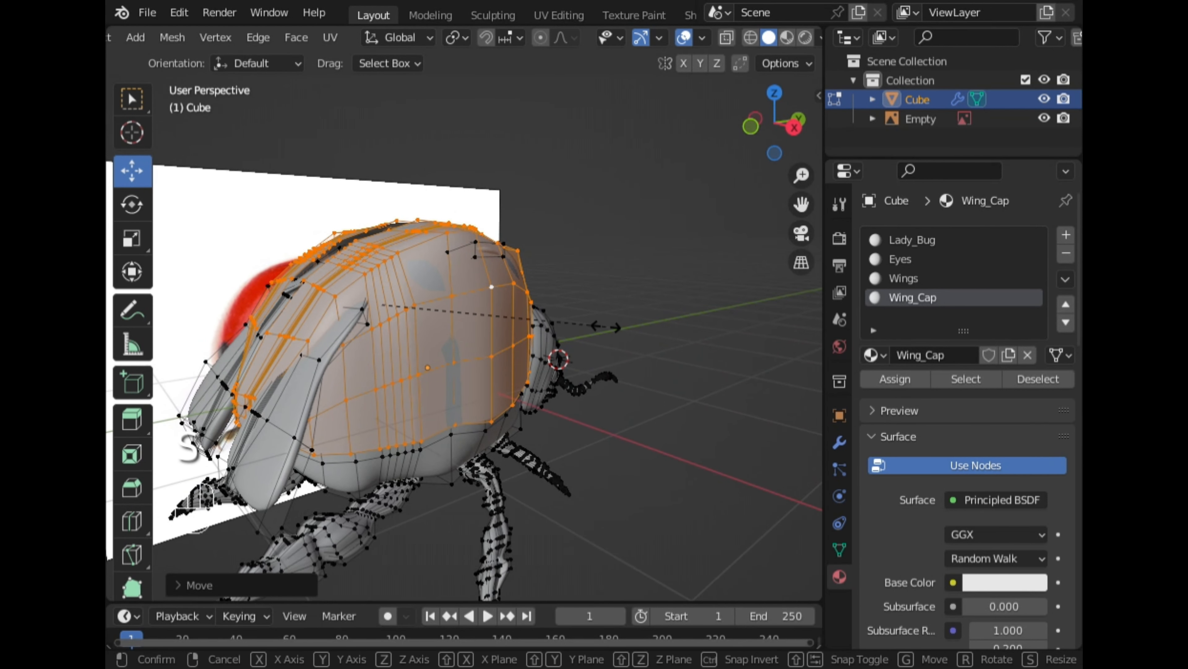
click(618, 332)
middle_drag(620, 334, 458, 328)
key(ctrl+z)
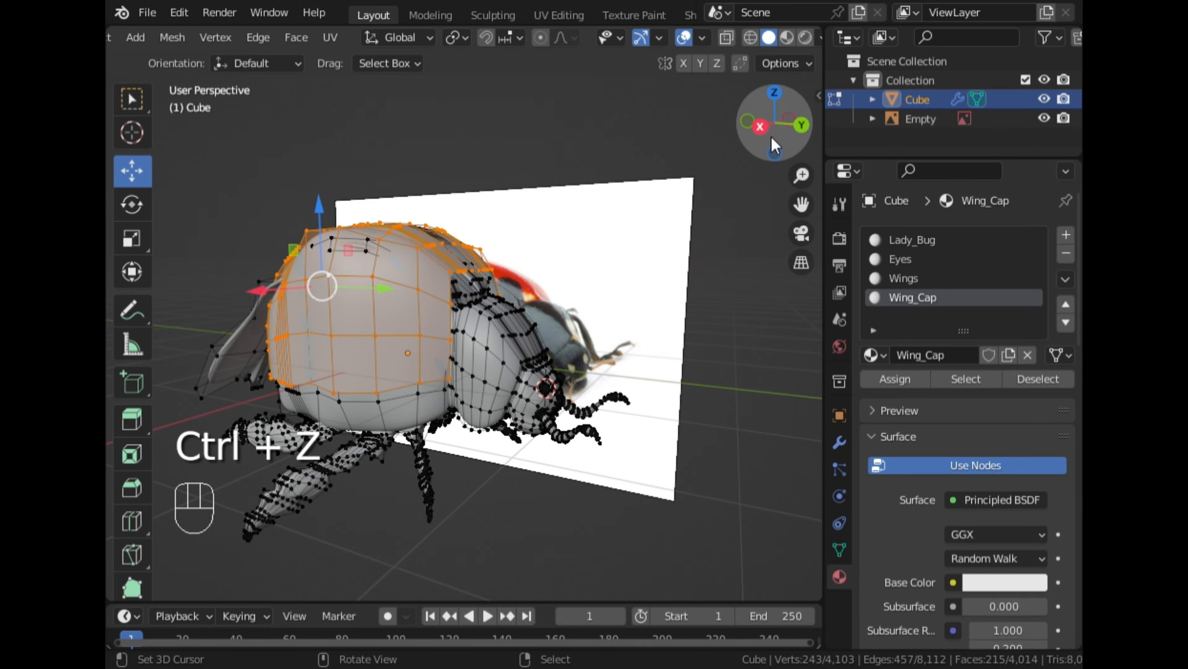
click(760, 126)
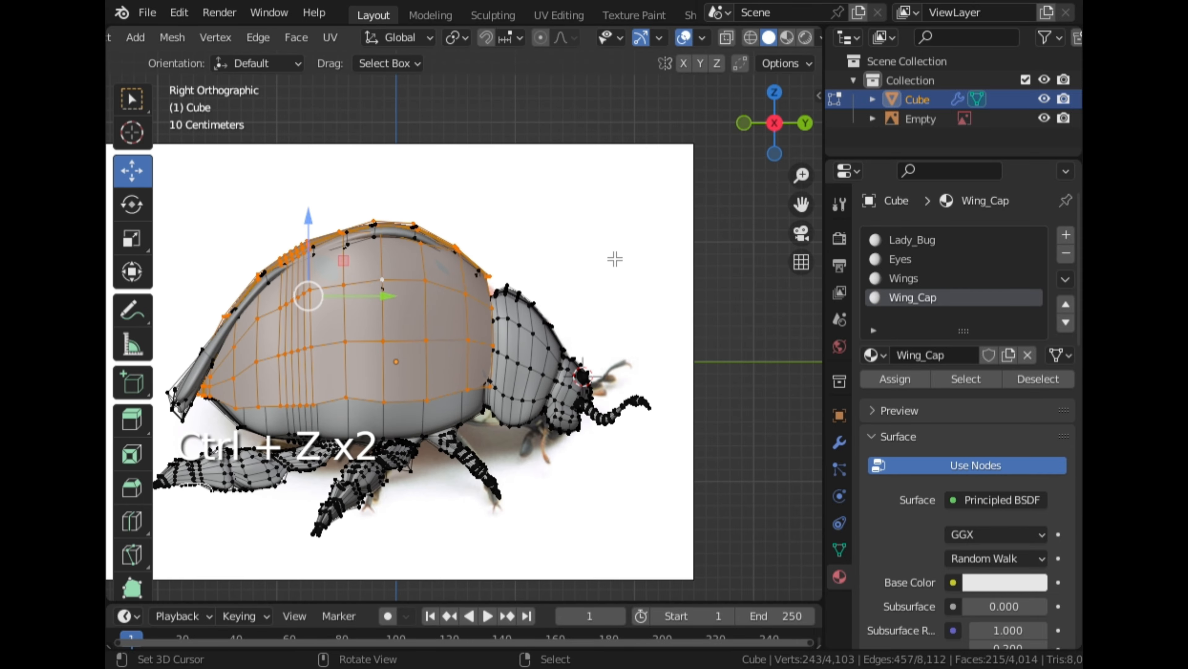
With smooth proportional editing at a size of about 0.75 m, raise a vertex on the shell's upper front edge about 0.1 m along Z.
middle_drag(615, 258, 687, 330)
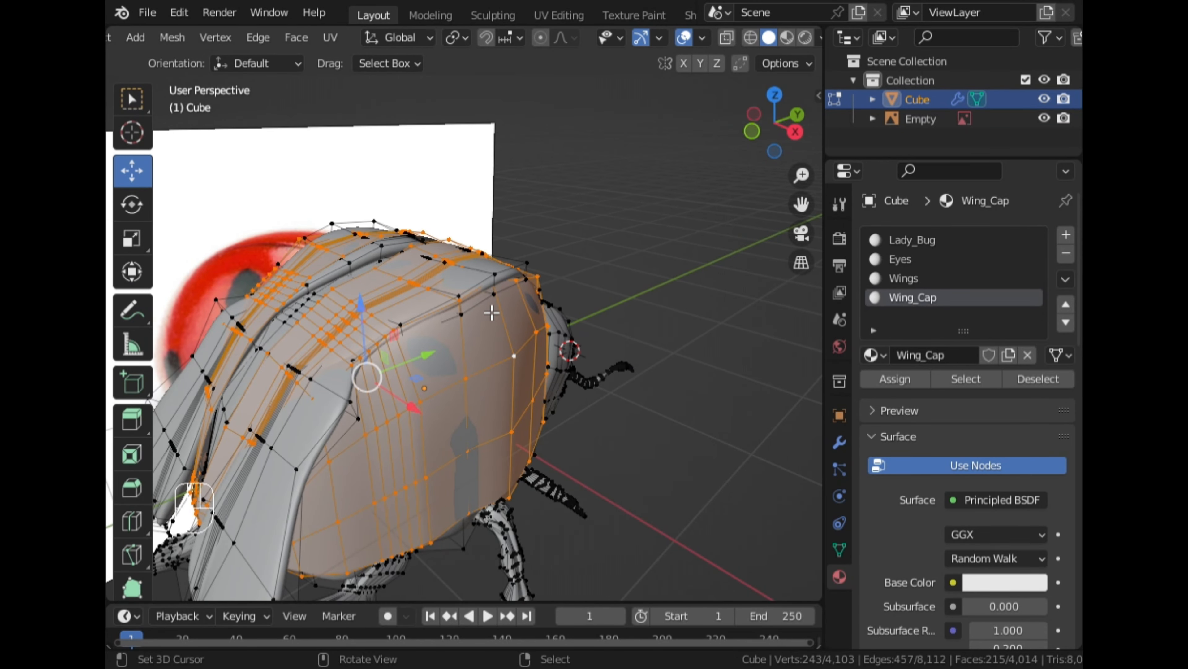
click(891, 281)
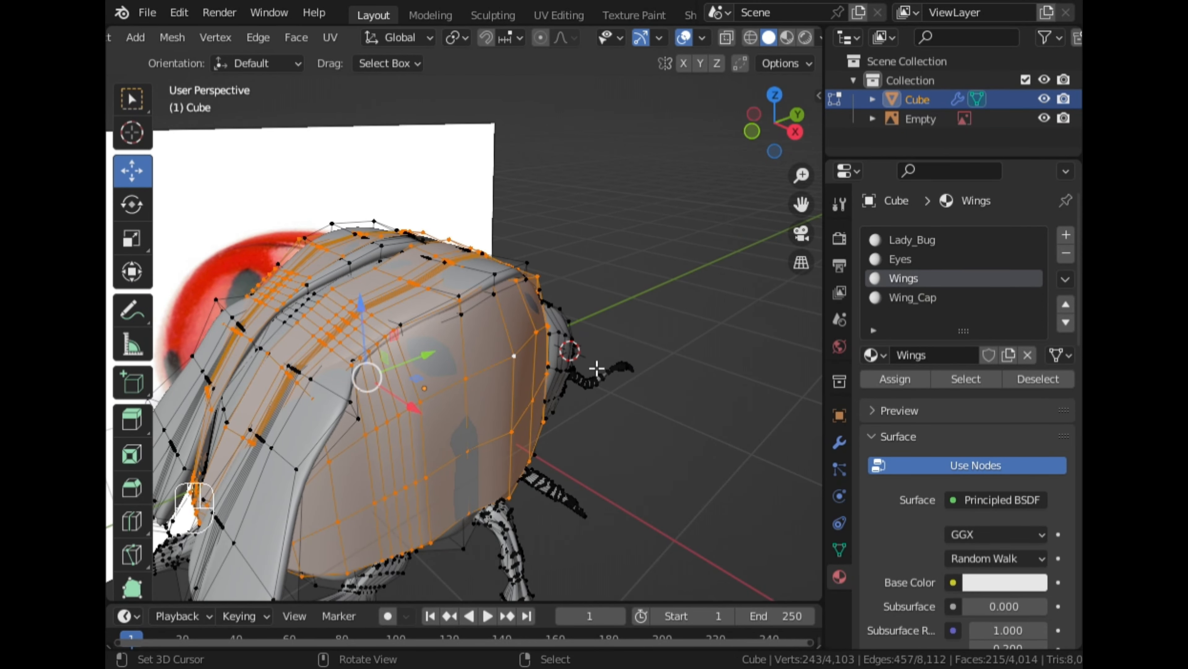
middle_drag(587, 346, 483, 300)
click(429, 335)
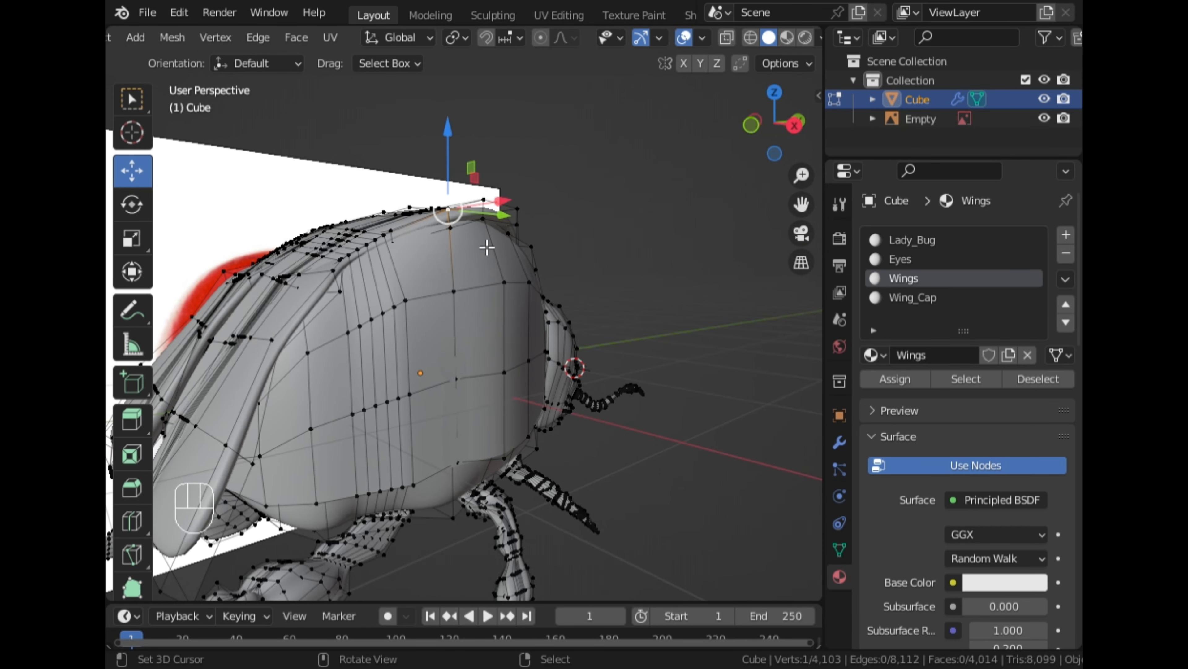
middle_drag(493, 237, 478, 288)
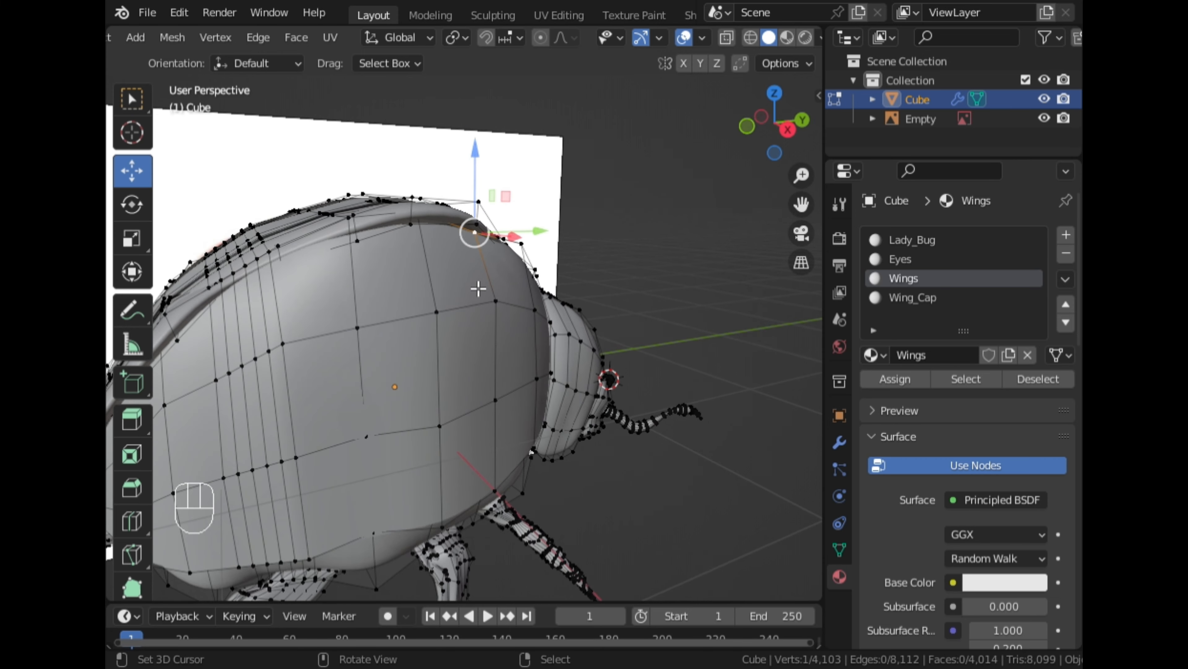
key(g)
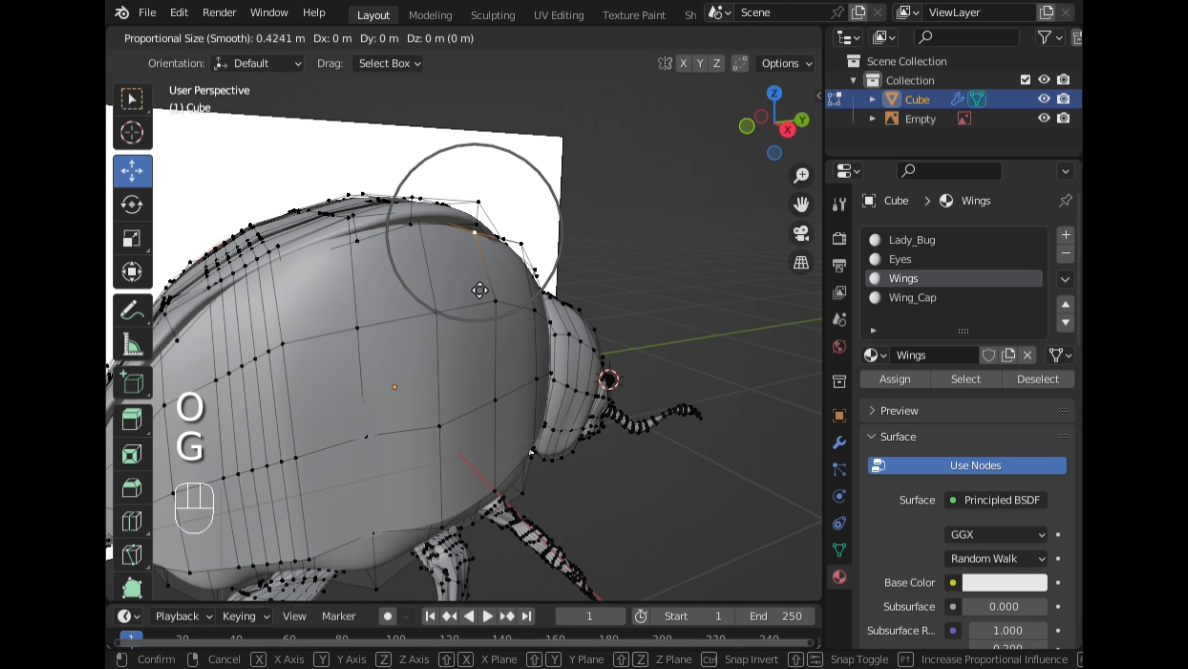
key(z)
scroll(481, 272, down, 6)
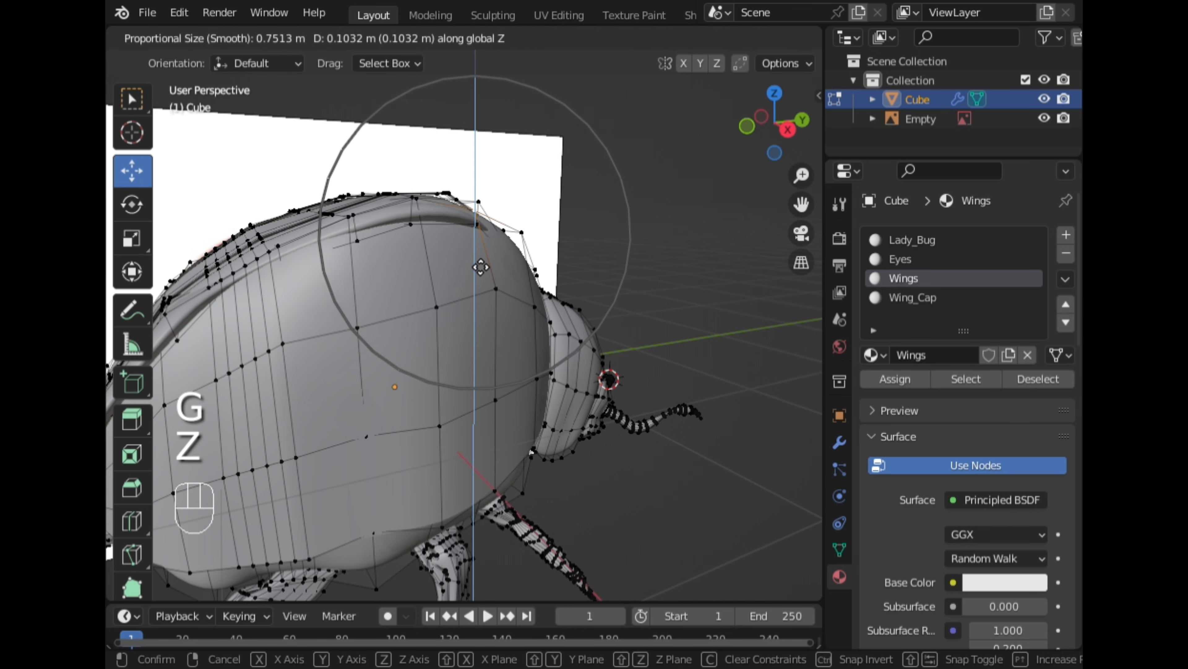
click(480, 262)
Move a vertex on the shell's front side shoulder along X with proportional editing.
middle_drag(470, 276, 525, 357)
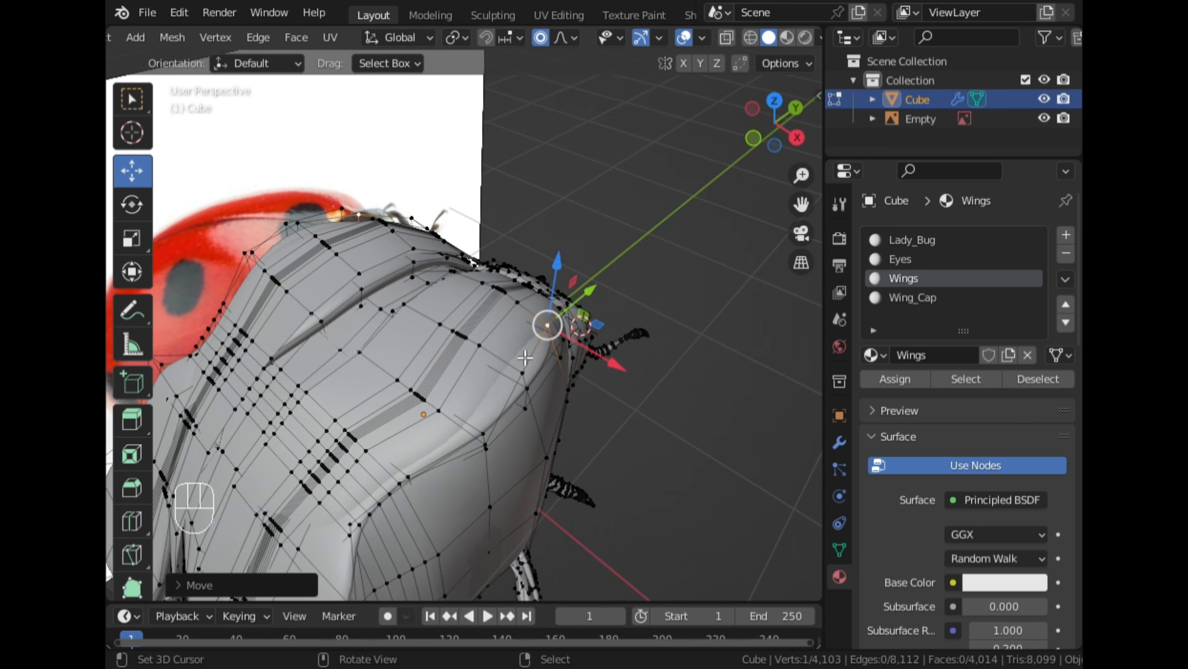
click(538, 407)
key(g)
key(x)
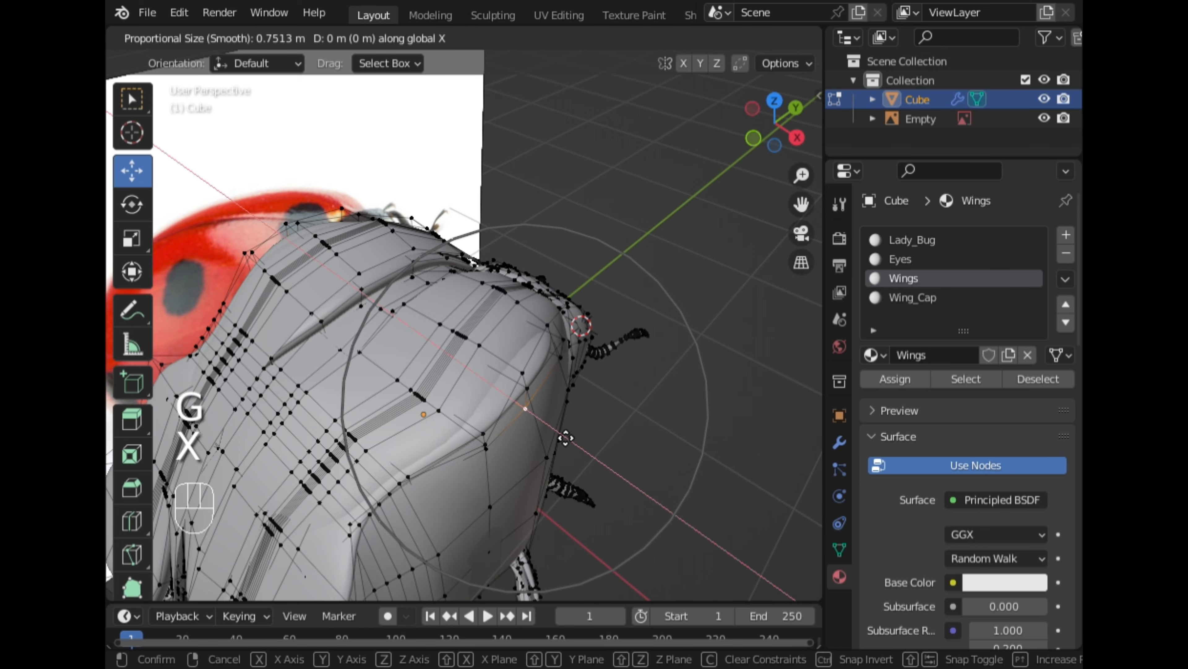
click(574, 412)
Select all geometry assigned to the Wings material and hide it to expose the wing cap.
middle_drag(585, 414, 491, 241)
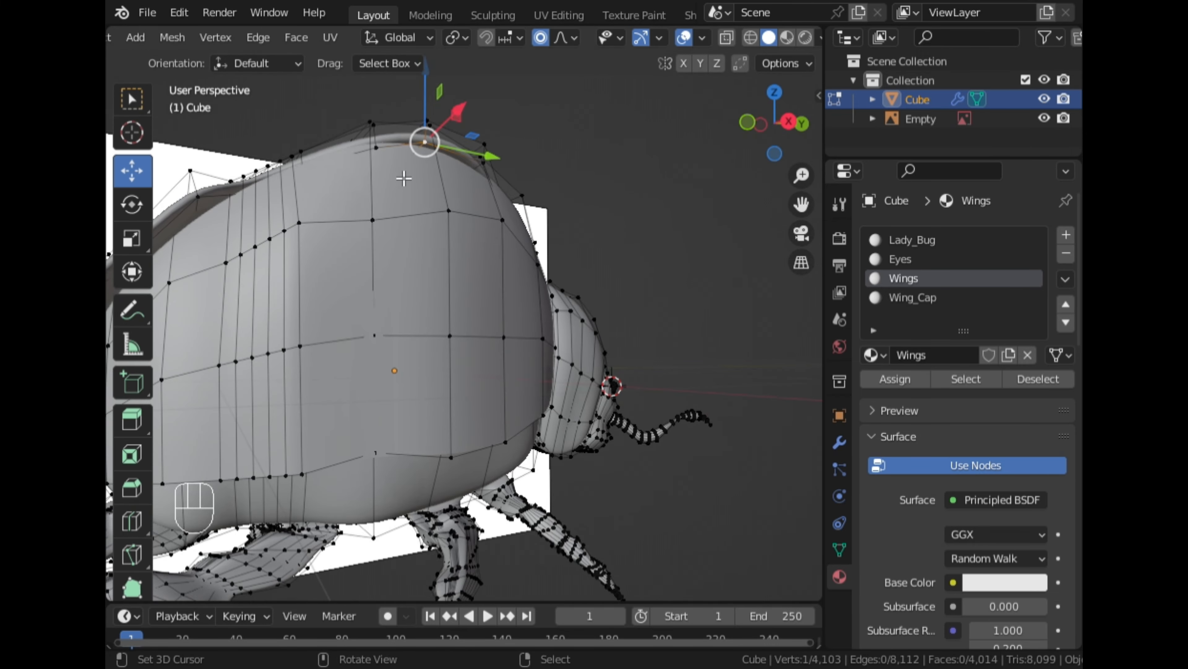
middle_drag(403, 179, 473, 254)
click(931, 305)
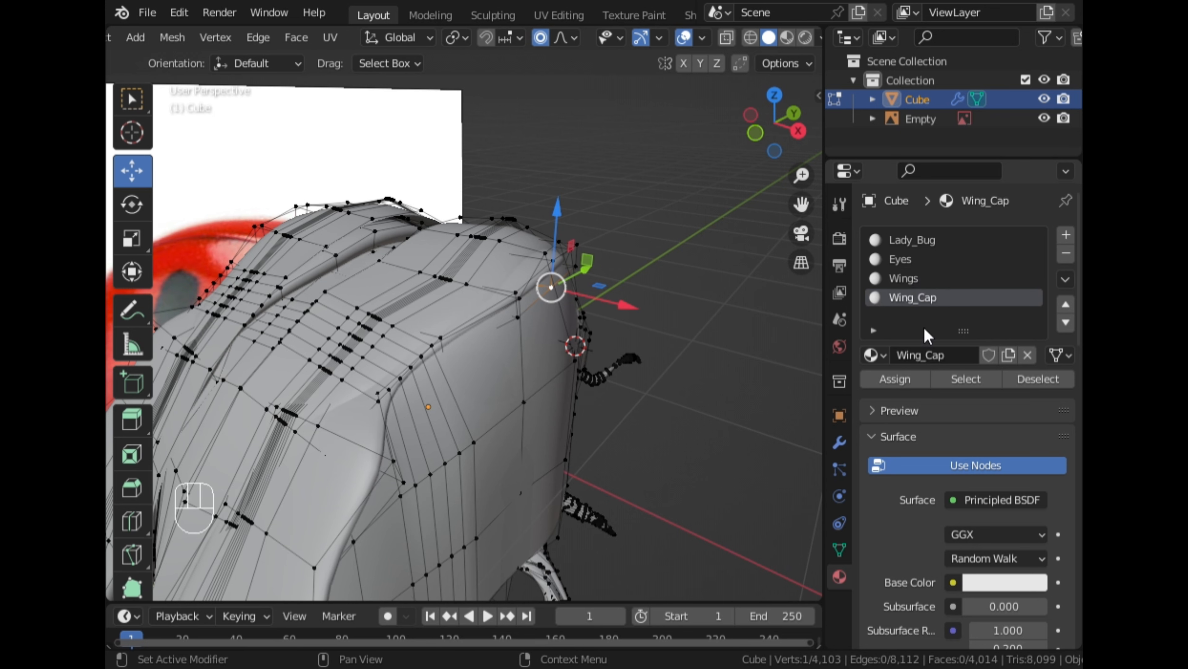
click(905, 277)
click(955, 380)
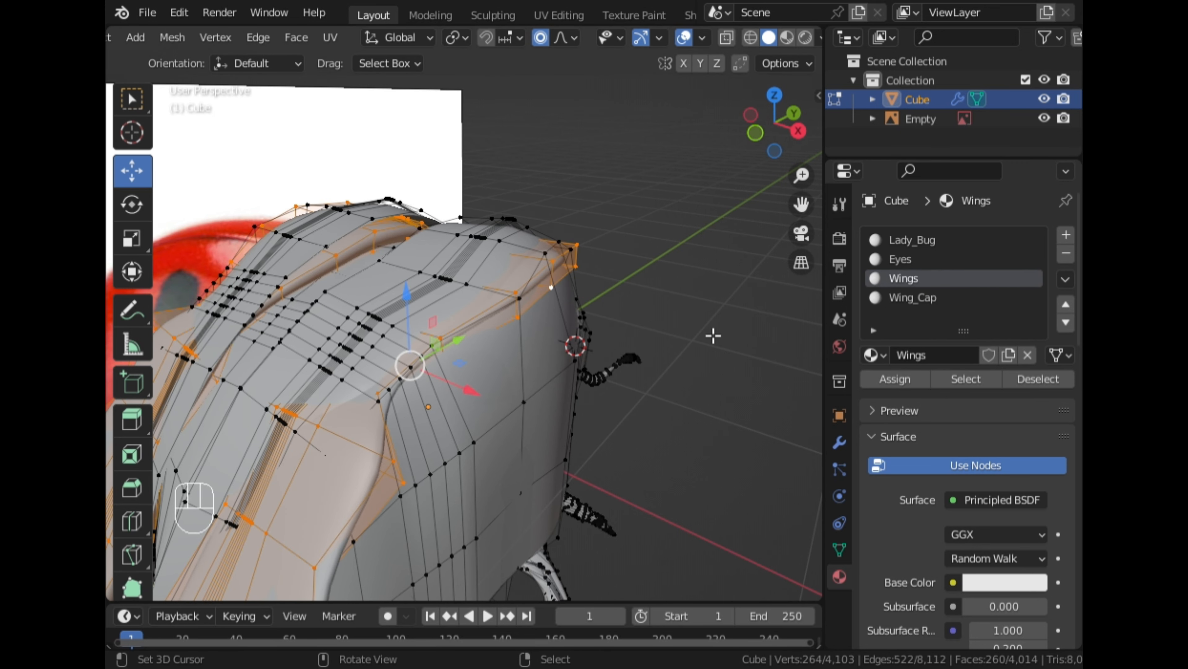
key(h)
middle_drag(668, 350, 549, 347)
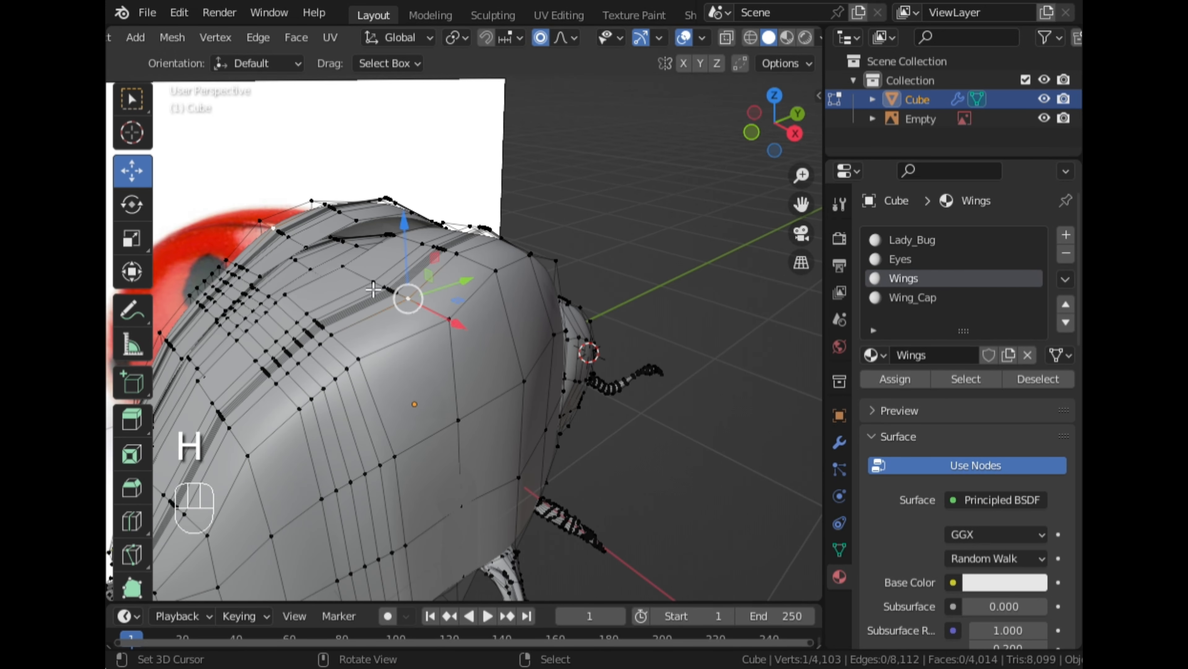
Raise the shell's front shoulder vertex along Z with smooth proportional editing at about 0.75 m, and reveal the hidden wings.
key(g)
key(z)
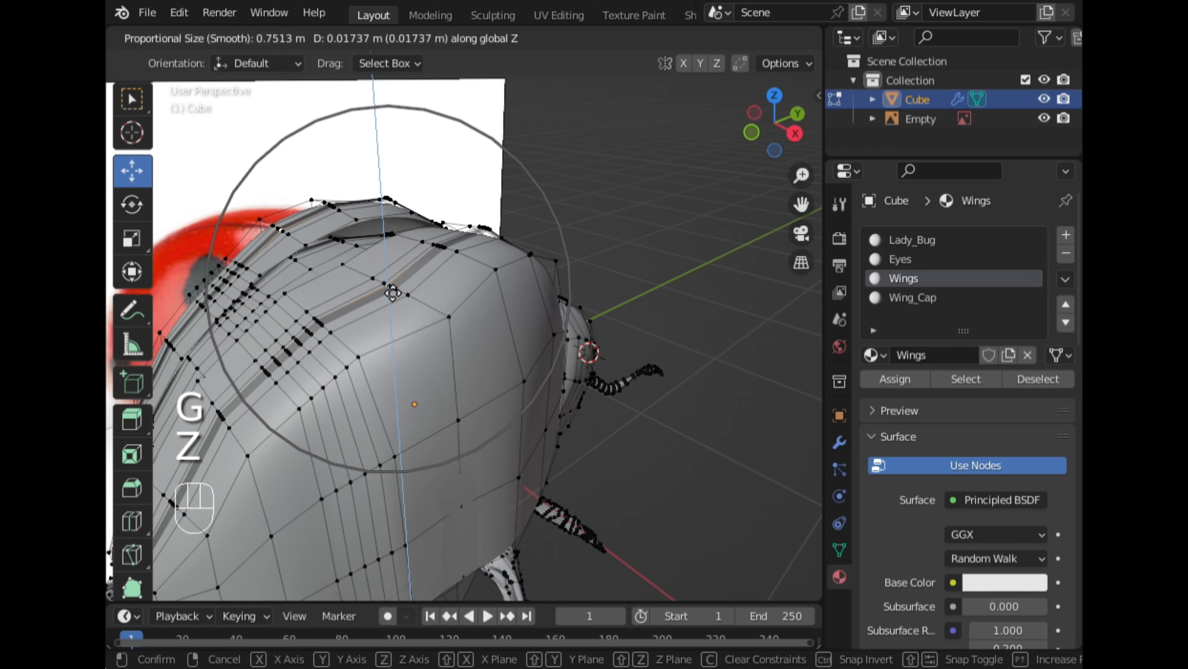
click(378, 261)
scroll(379, 260, down, 3)
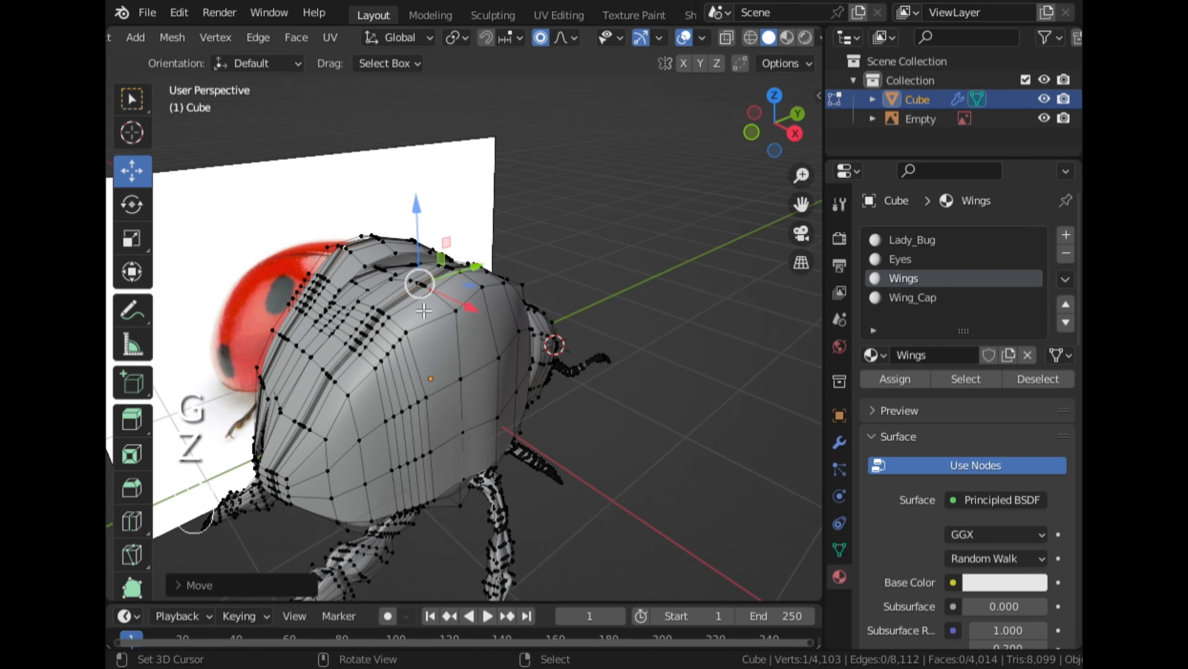
middle_drag(428, 328, 380, 332)
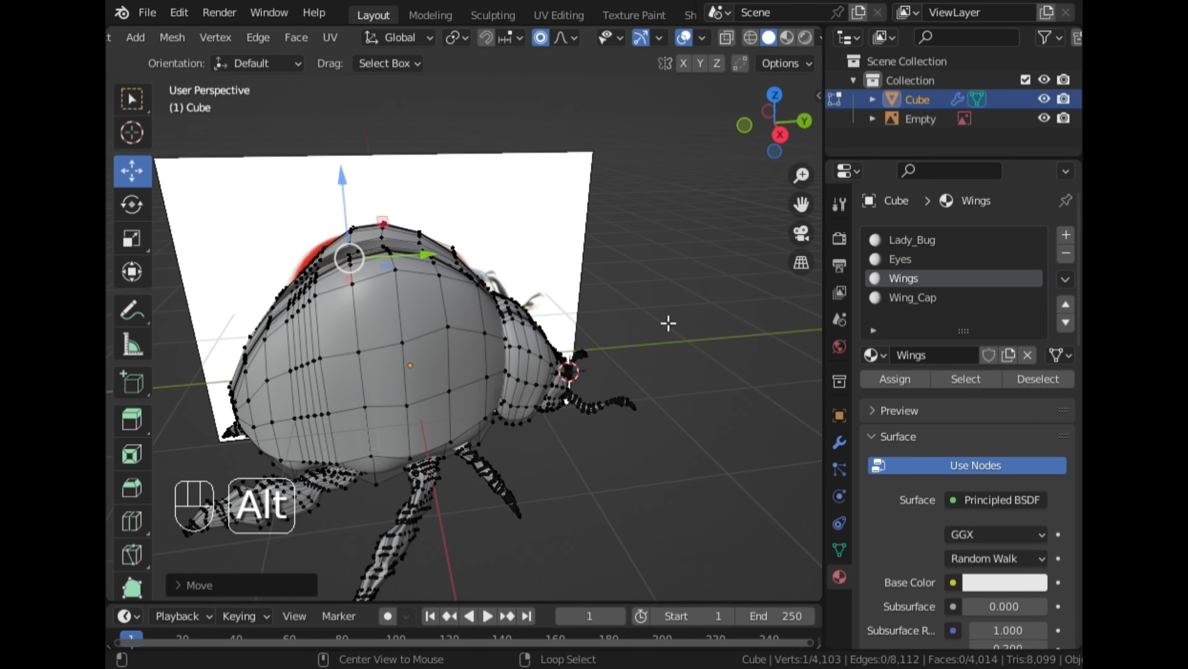
key(alt+h)
Select the row of four vertices across the shell's side and move it outward along X with proportional editing.
middle_drag(656, 337, 479, 341)
click(426, 354)
ctrl+click(508, 326)
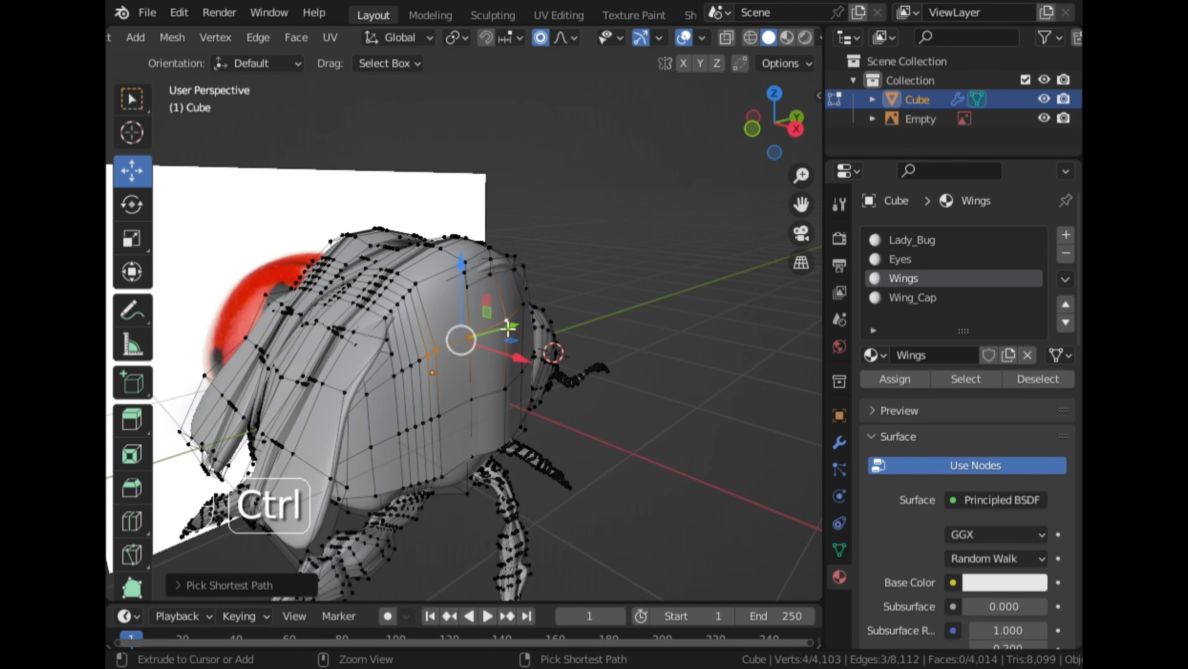
key(g)
key(x)
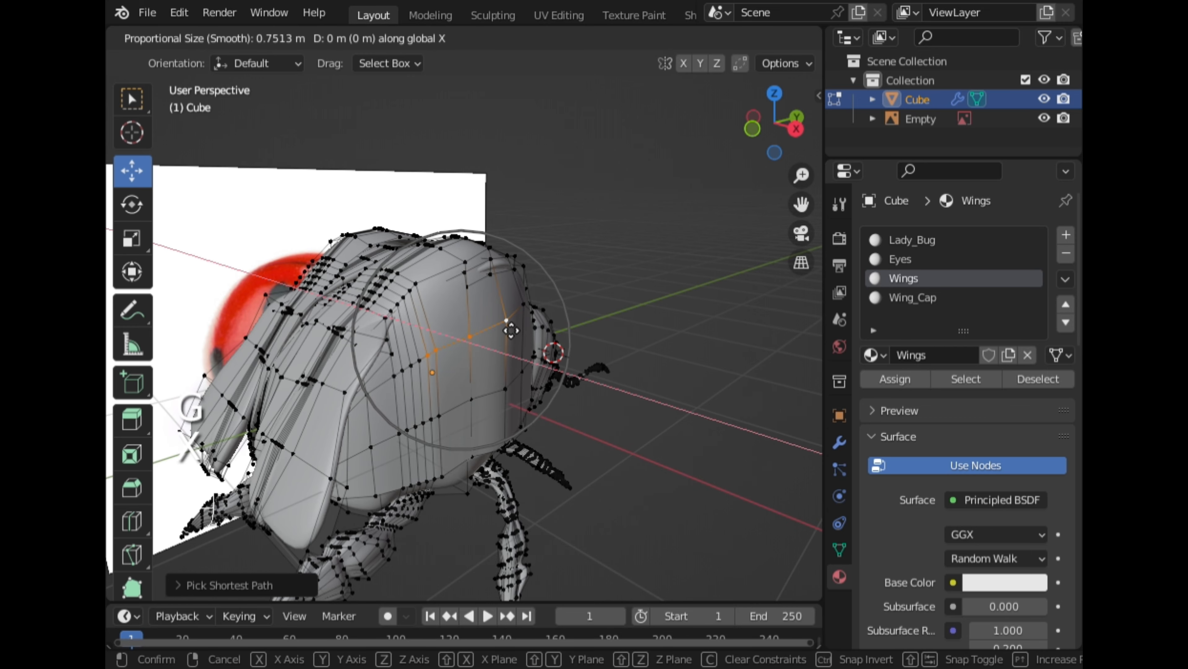
click(512, 331)
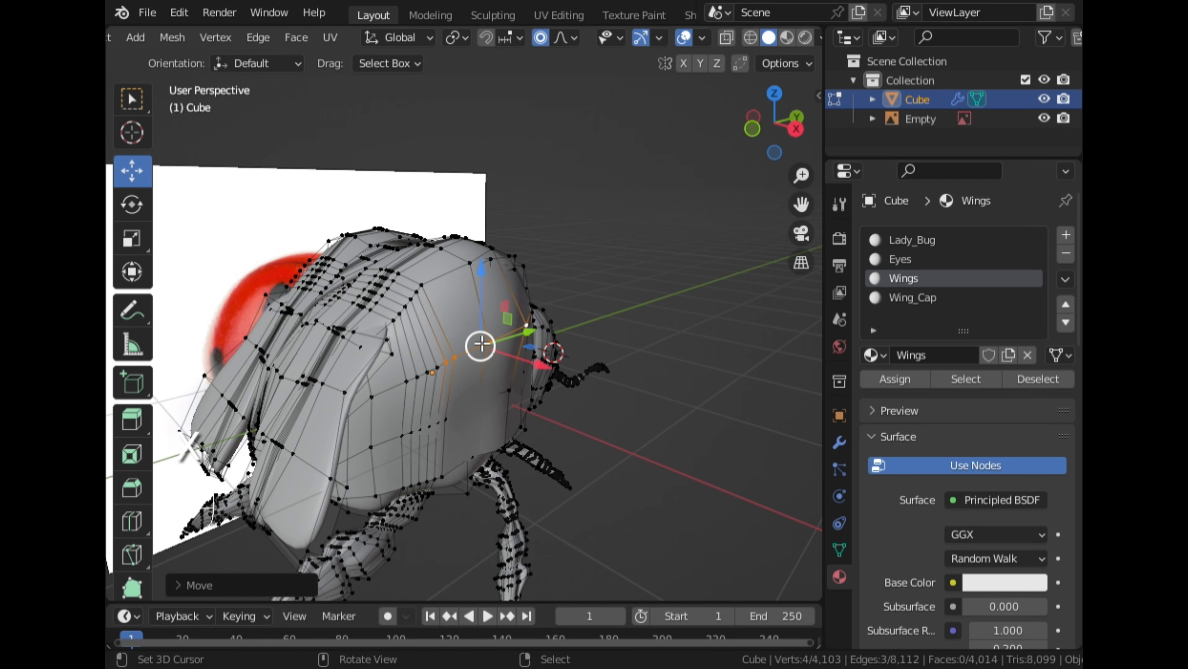
middle_drag(480, 342, 419, 367)
scroll(419, 368, up, 1)
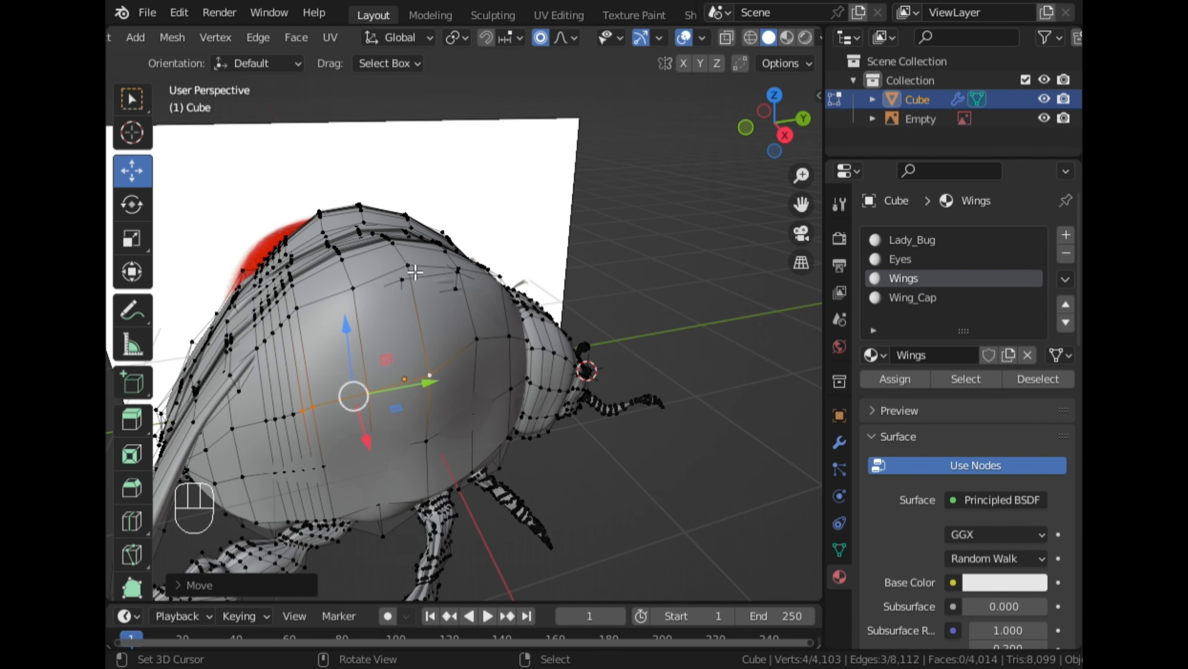
Move the vertex on the shell's upper front side along X with proportional editing, adjusting it in two passes.
click(402, 279)
middle_drag(459, 306, 527, 322)
key(g)
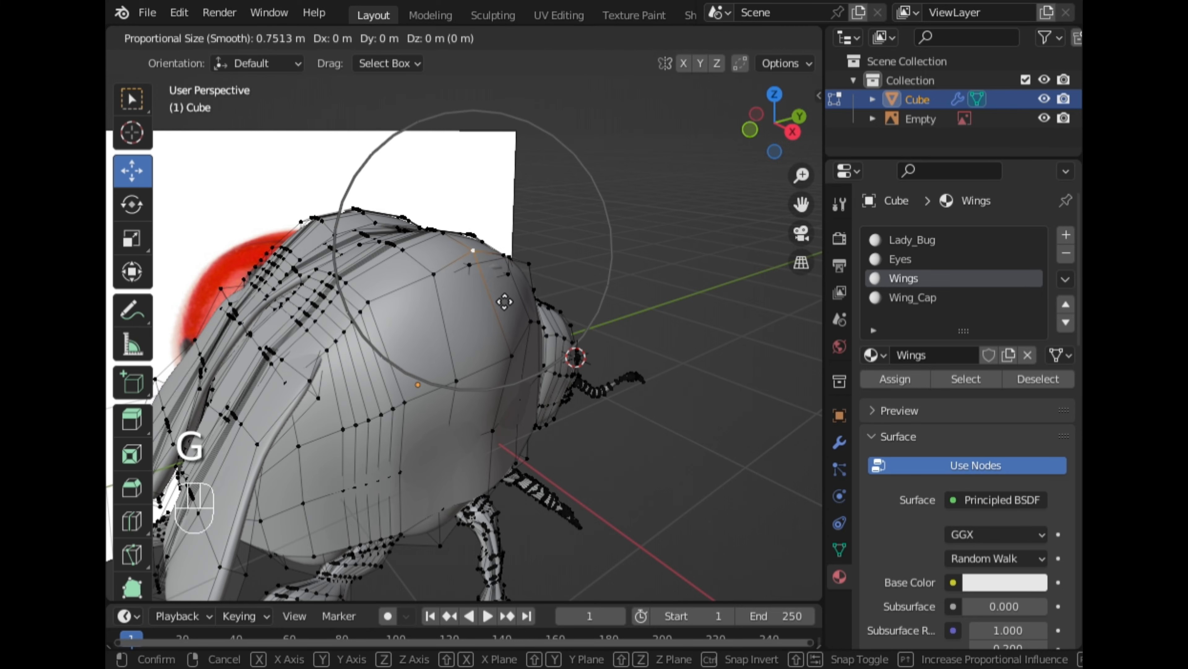
key(x)
click(519, 311)
middle_drag(518, 311, 445, 363)
key(g)
key(x)
click(458, 388)
scroll(445, 363, up, 3)
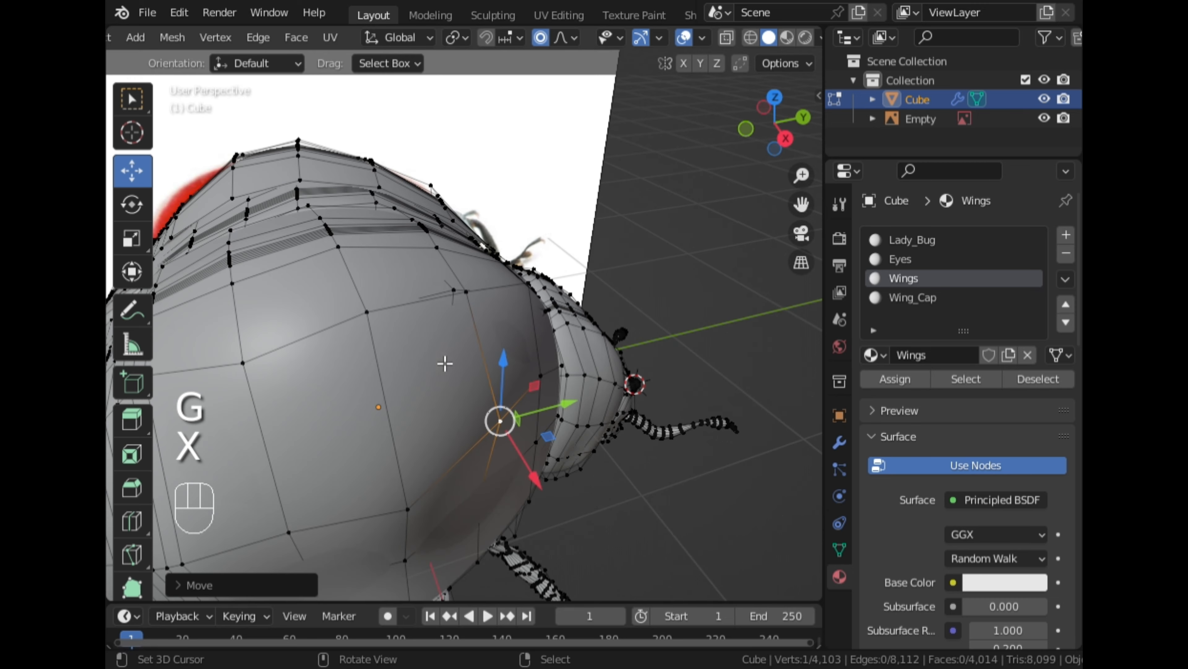
Lower the stray vertex on the shell's front shoulder about 0.06 m along Z with a proportional size of about 0.24 m.
click(456, 291)
key(g)
key(z)
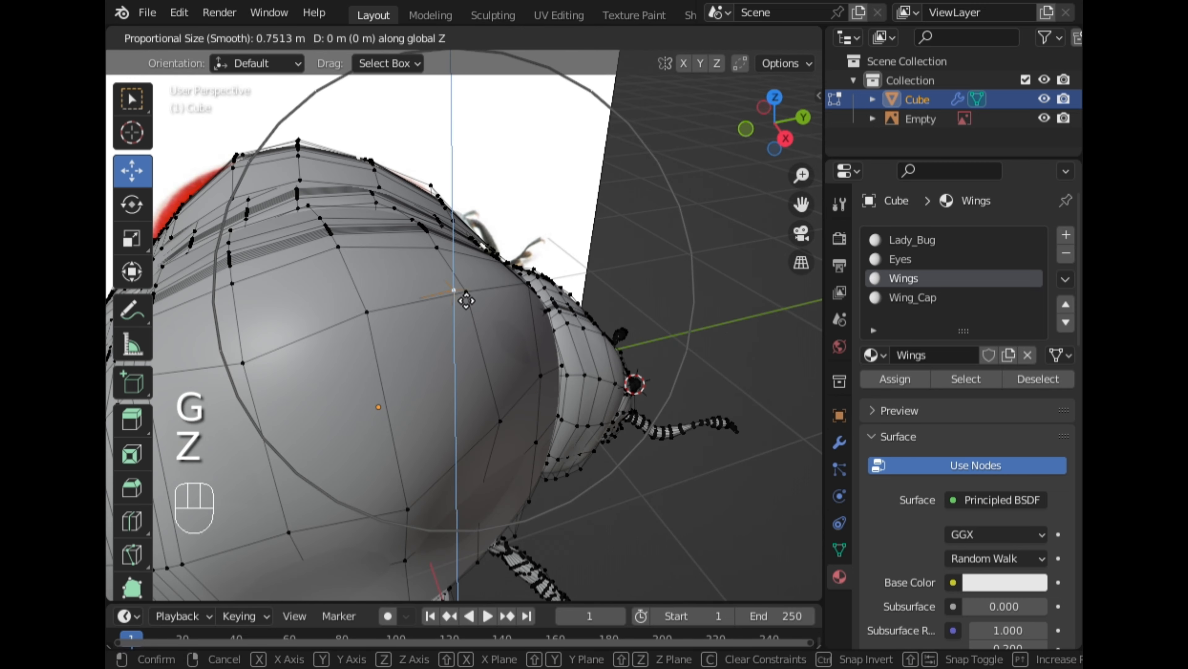
scroll(466, 300, up, 6)
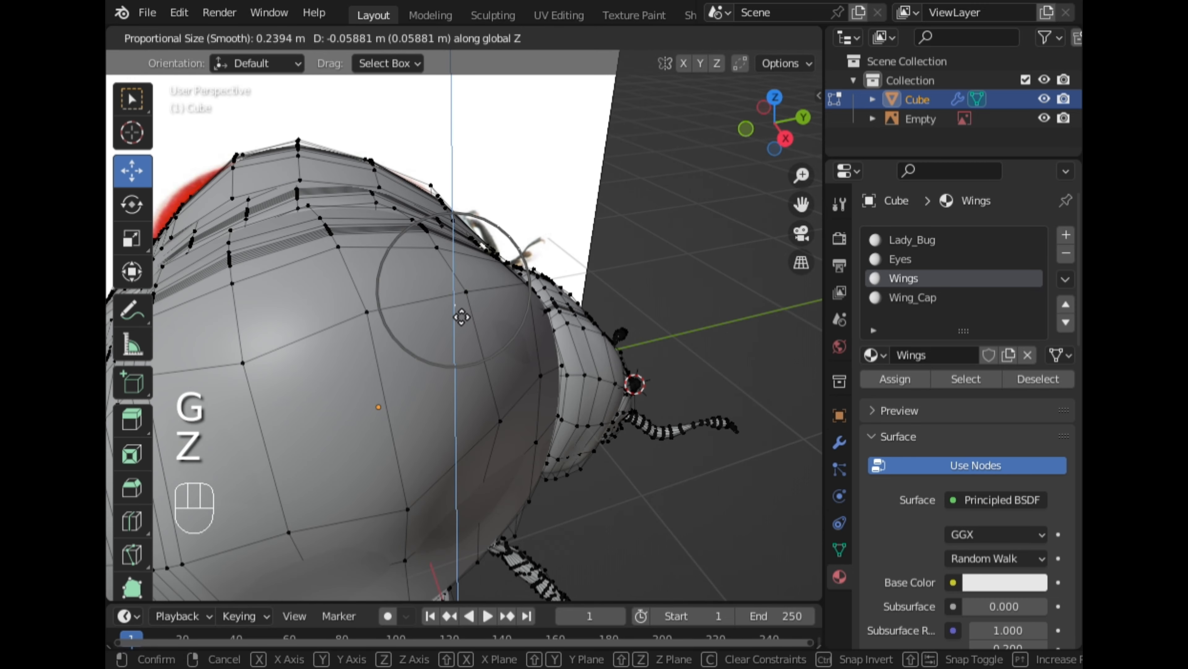
click(462, 320)
middle_drag(473, 329, 513, 360)
drag(566, 359, 557, 358)
middle_drag(556, 358, 423, 279)
click(786, 121)
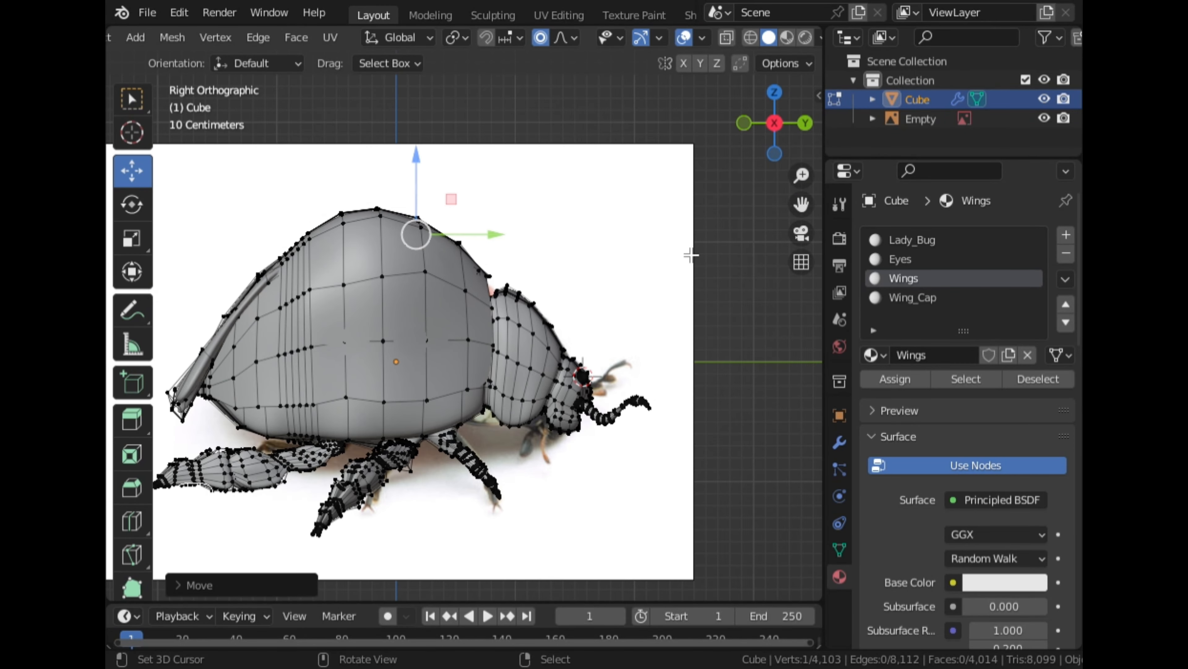
In the right orthographic view with X-ray on, reposition a vertex on the shell's rear side using a larger proportional size.
scroll(690, 256, down, 3)
scroll(690, 257, up, 2)
drag(801, 204, 991, 204)
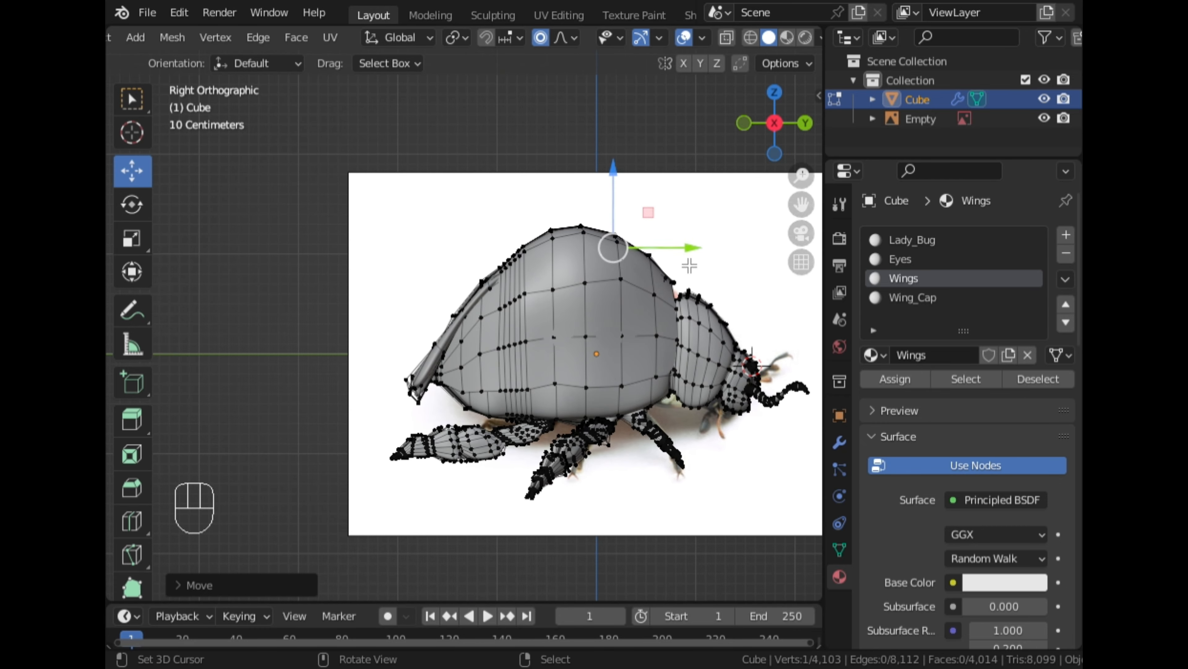
scroll(689, 265, up, 3)
right_click(465, 359)
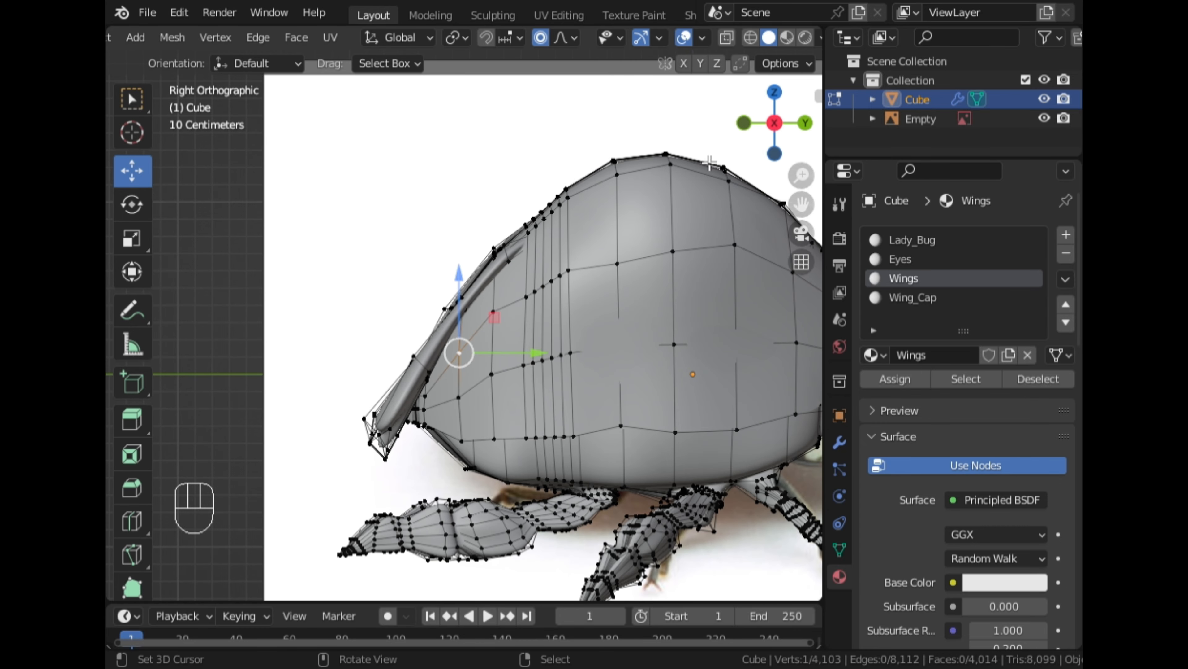
click(726, 38)
key(g)
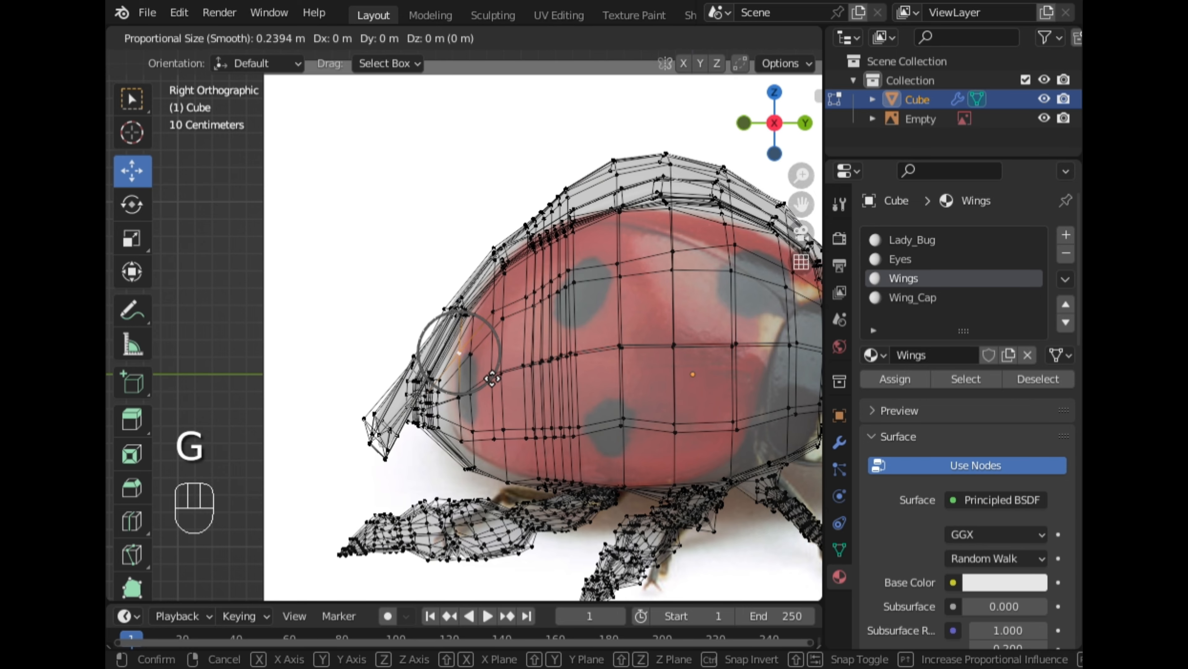
scroll(492, 378, down, 3)
click(444, 378)
Move a vertex on the shell's upper rear edge about -0.06 m in Y and 0.11 m in Z, using a 0.91 m proportional size.
right_click(513, 228)
key(g)
scroll(585, 307, up, 2)
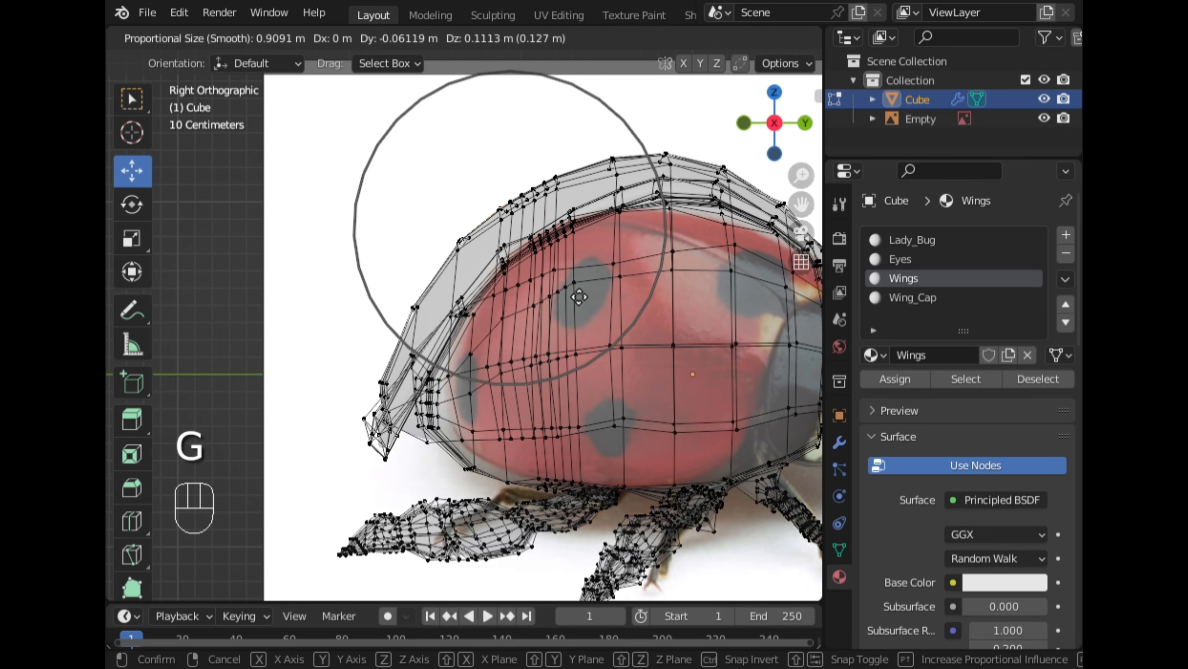
click(577, 296)
scroll(622, 215, down, 2)
Turn off X-ray and shift the selected rear shell vertex along X and along Y with proportional editing.
click(727, 38)
middle_drag(680, 116, 385, 234)
key(g)
key(x)
click(690, 381)
key(g)
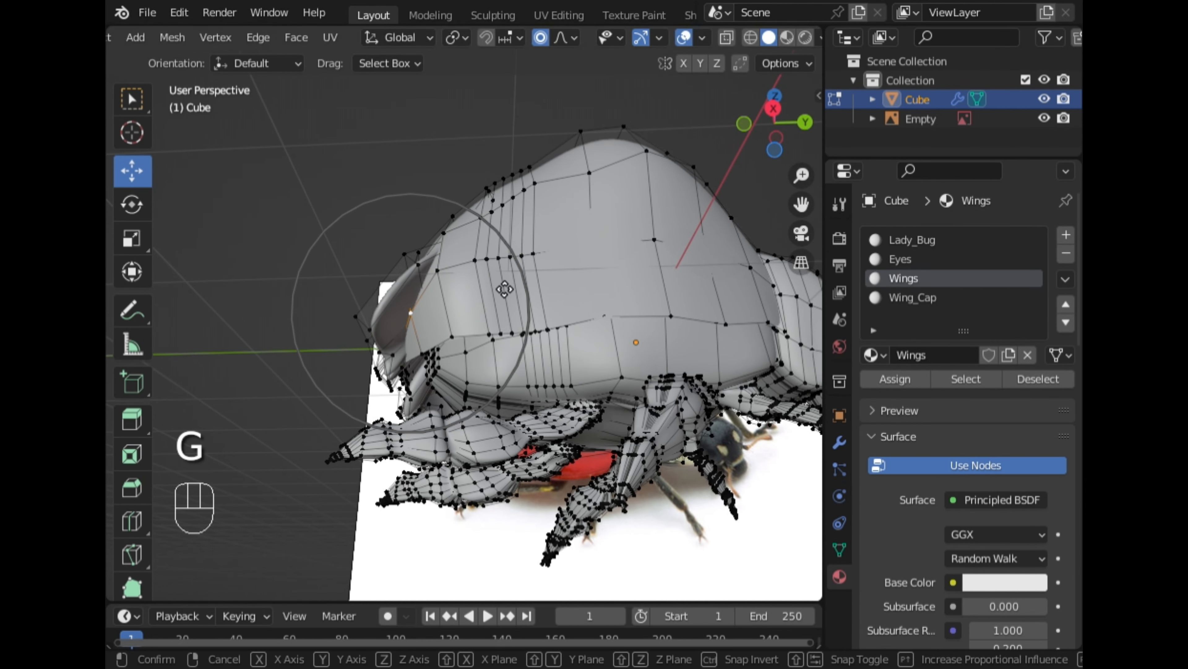
key(y)
click(418, 289)
Select another vertex on the shell's rear side and reposition it along Y, along X and freely with proportional editing.
right_click(543, 365)
middle_drag(418, 290, 546, 385)
key(g)
key(y)
click(582, 380)
key(g)
key(x)
click(650, 432)
key(g)
key(g)
click(538, 185)
Move a vertex on the shell's lower side edge along X with an enlarged proportional size.
right_click(594, 409)
key(g)
key(y)
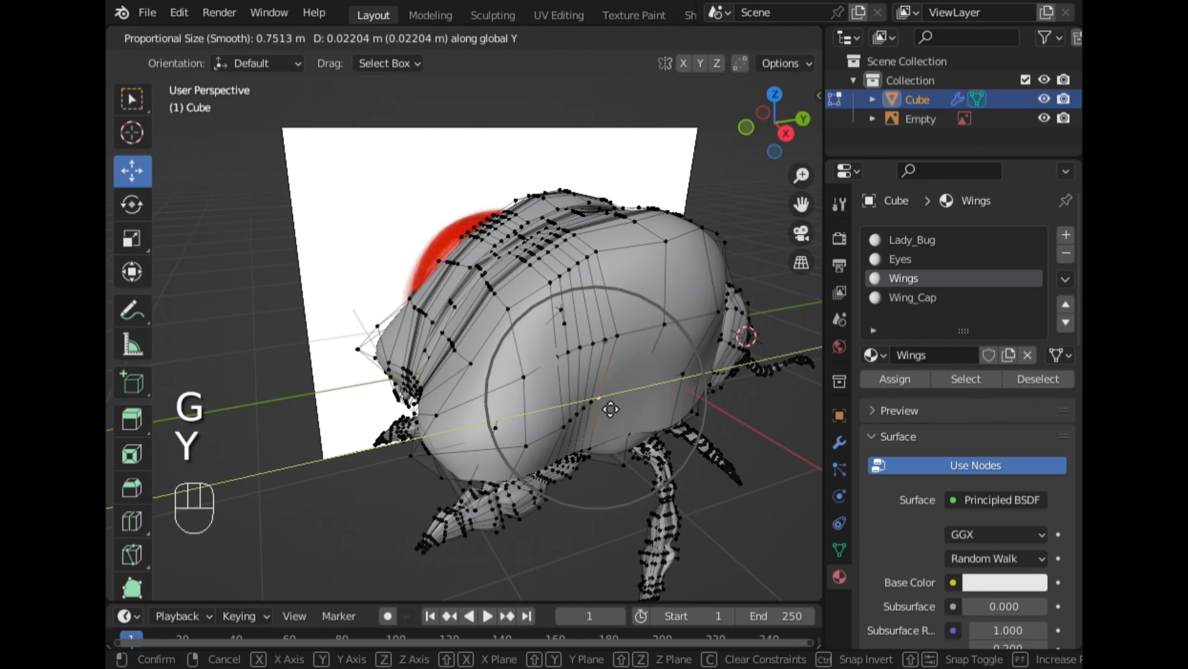
key(x)
scroll(625, 416, down, 3)
click(635, 424)
Select a path of inner faces near the rear, disable proportional editing, and move them about 0.12 m in Y and 0.13 m in Z.
middle_drag(634, 423, 674, 206)
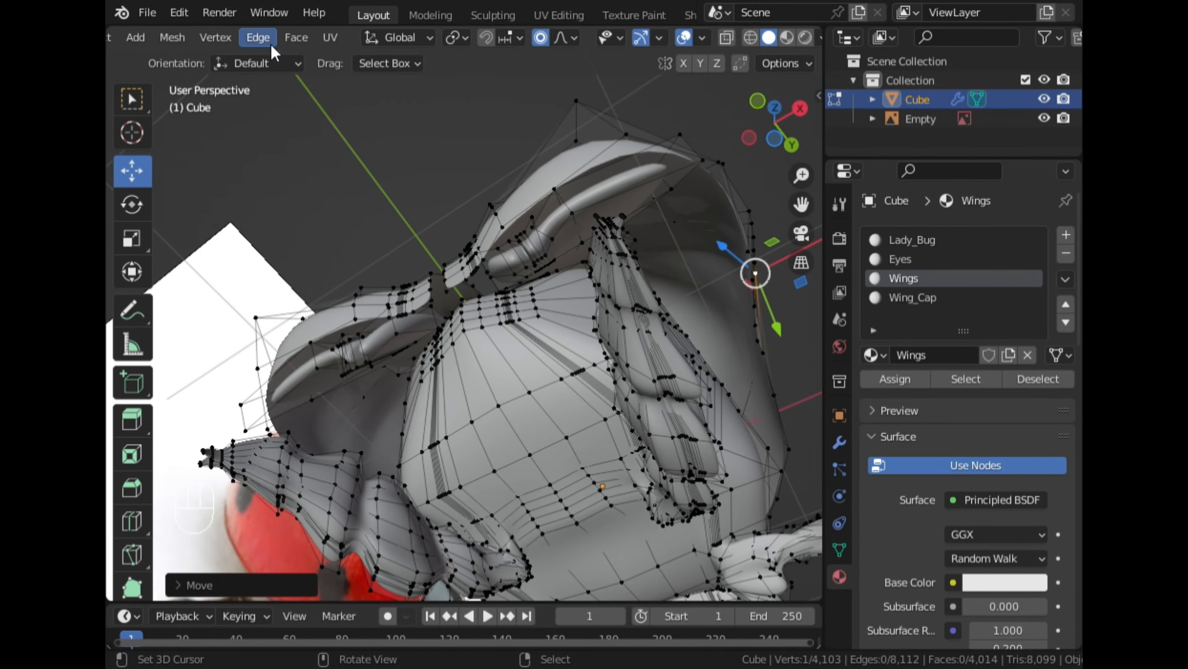
scroll(273, 42, up, 9)
click(210, 37)
click(650, 164)
ctrl+click(503, 241)
middle_drag(503, 241, 440, 423)
drag(440, 423, 442, 395)
key(o)
click(795, 120)
scroll(768, 40, down, 8)
click(720, 38)
scroll(546, 296, up, 1)
key(g)
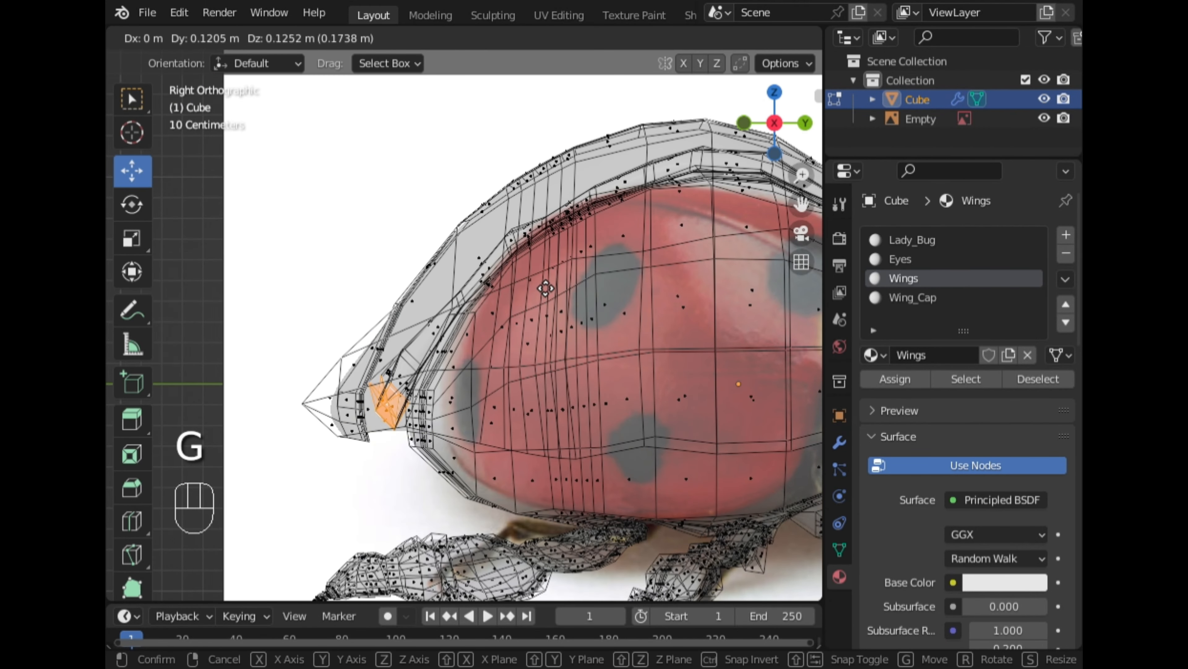
click(547, 286)
In vertex mode, enable proportional editing and pull the rear tip vertex inward toward the body with an adjusted proportional size.
scroll(243, 40, up, 9)
click(210, 37)
right_click(320, 408)
key(g)
key(o)
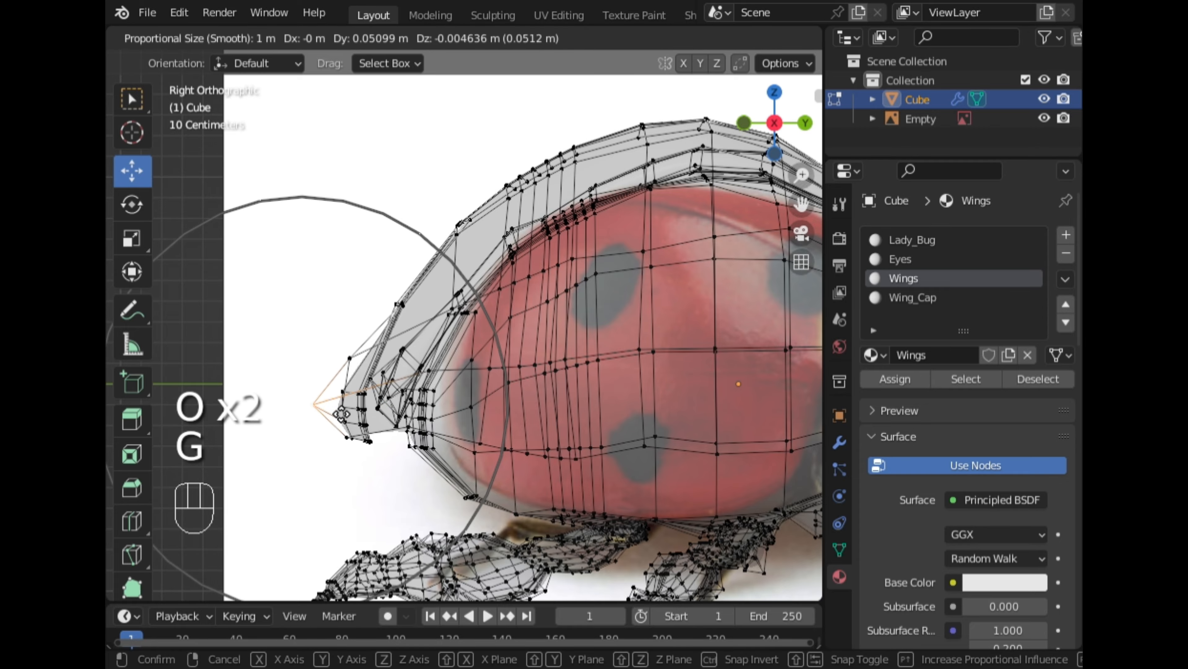
scroll(355, 409, up, 5)
click(387, 413)
scroll(774, 37, down, 5)
Turn off X-ray and shift the rear tip vertex along Y and along X with proportional editing.
click(803, 38)
middle_drag(384, 323, 584, 141)
key(g)
key(y)
click(540, 400)
key(g)
key(x)
click(538, 197)
Refine the selected rear vertex along X and Y from another angle, and check the smoothed shape in Object Mode.
middle_drag(538, 196, 417, 324)
key(g)
key(x)
click(568, 309)
key(g)
key(y)
click(565, 240)
key(Tab)
scroll(313, 307, up, 4)
key(Tab)
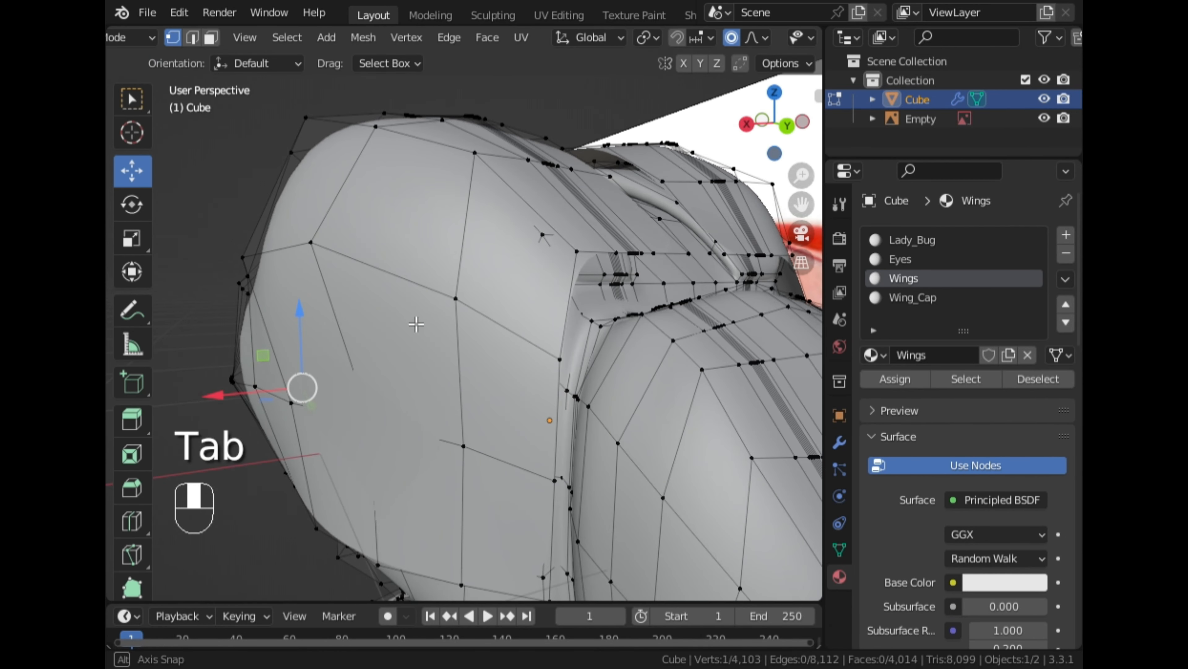
Move the stray vertex on the shell's upper front along Z with a much smaller proportional size, and check the result in Object Mode.
click(544, 236)
key(g)
key(z)
scroll(551, 238, up, 17)
click(552, 238)
middle_drag(552, 238, 513, 279)
scroll(515, 328, down, 4)
key(Tab)
key(Tab)
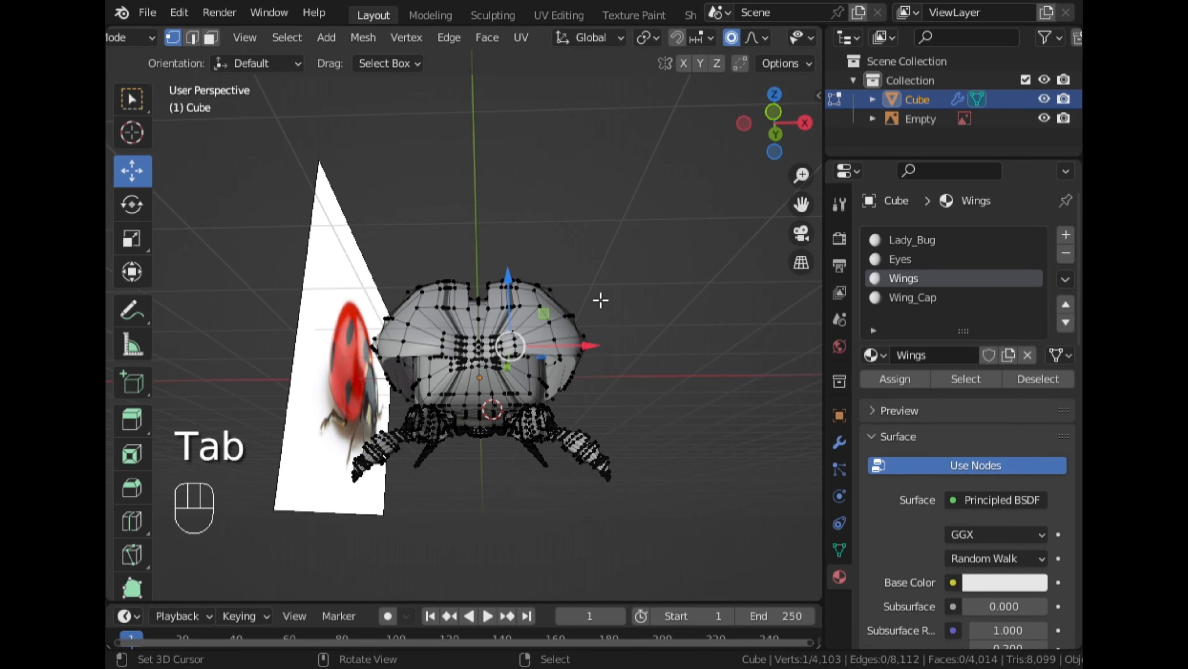
Select the linked wing cap geometry to inspect it, and slightly move a vertex on its upper rear side shoulder.
middle_drag(599, 298, 542, 344)
key(l)
scroll(549, 385, up, 3)
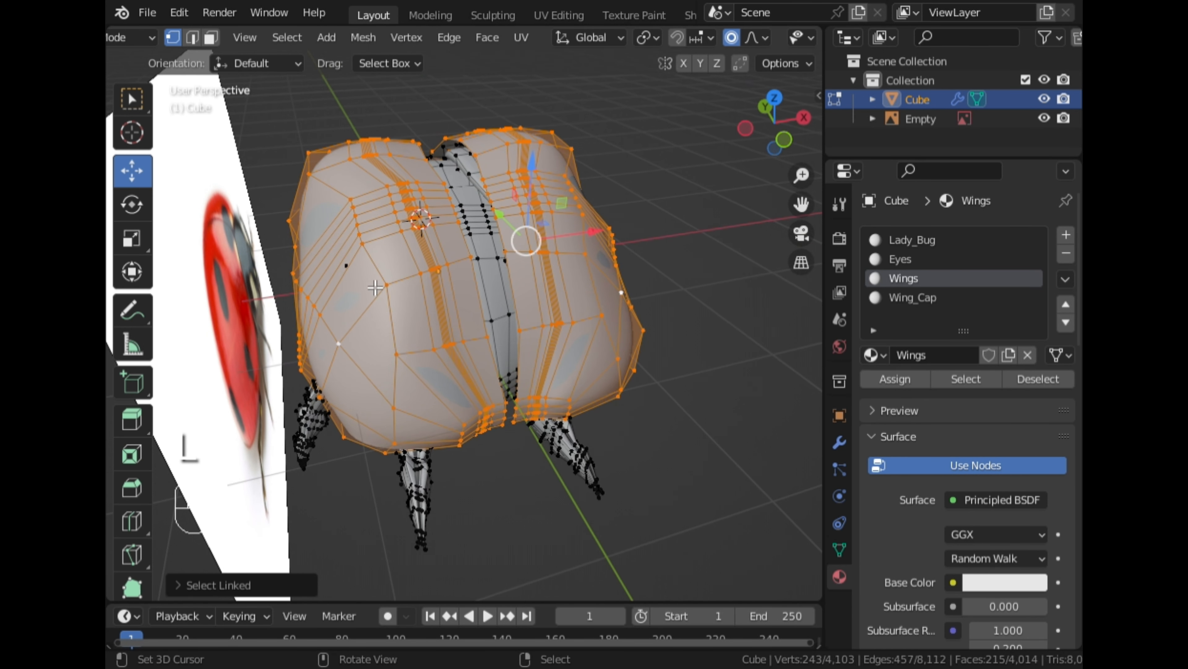
right_click(352, 276)
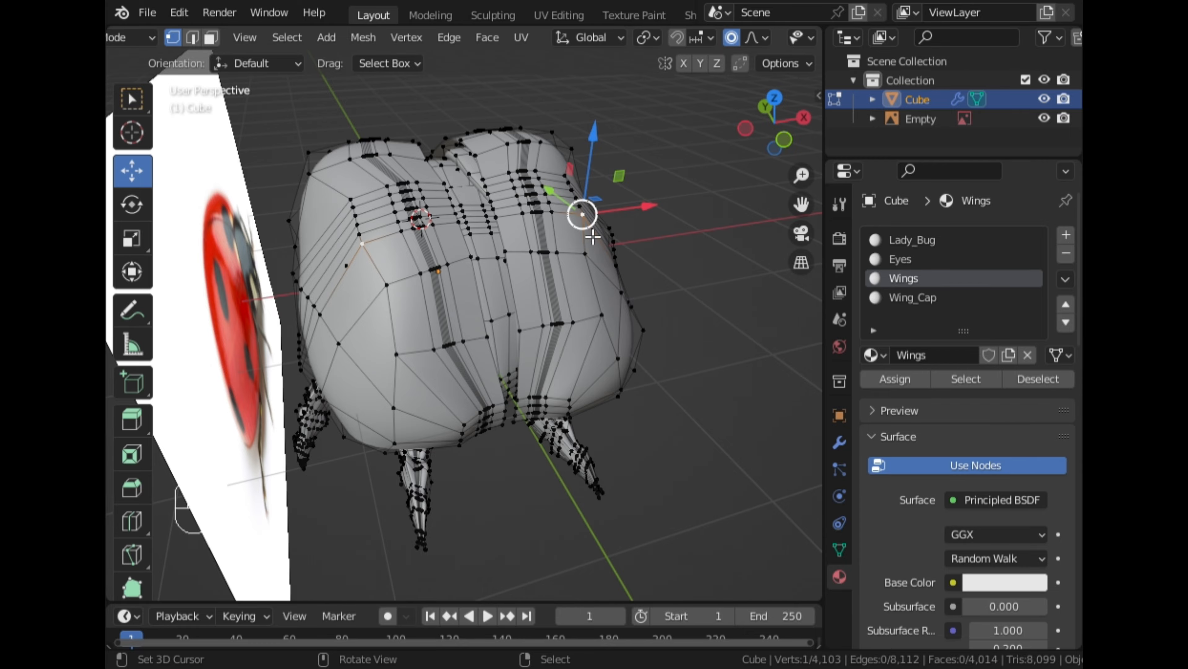
middle_drag(592, 238, 643, 308)
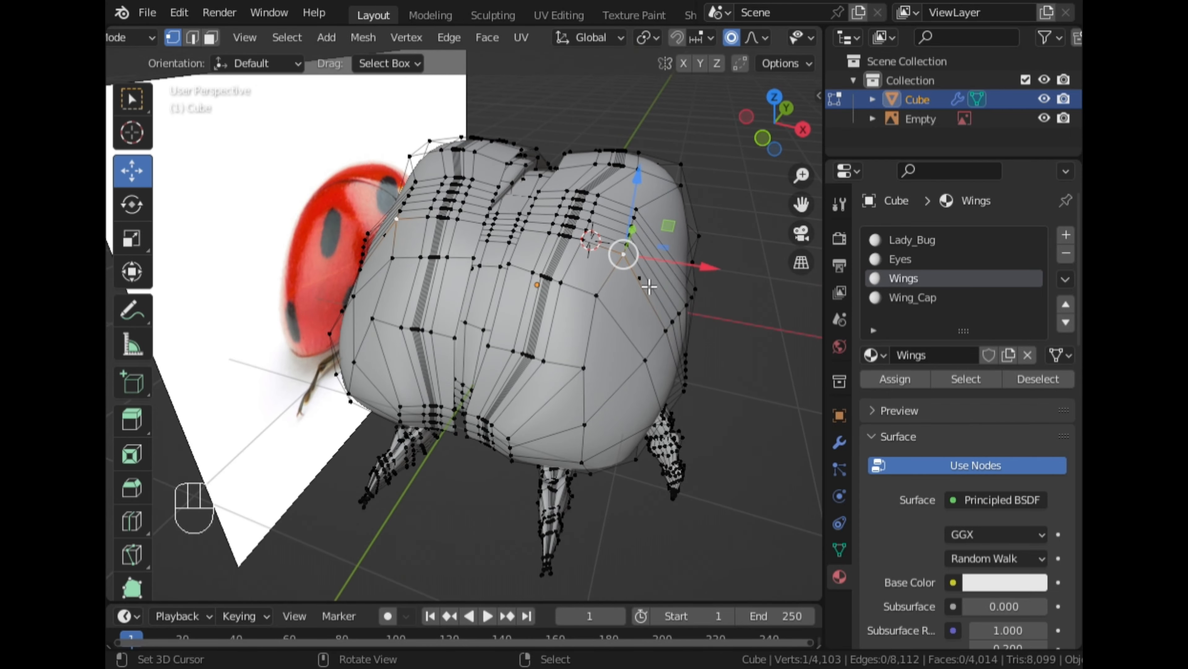
right_drag(649, 287, 653, 291)
middle_drag(666, 310, 564, 339)
scroll(564, 339, up, 3)
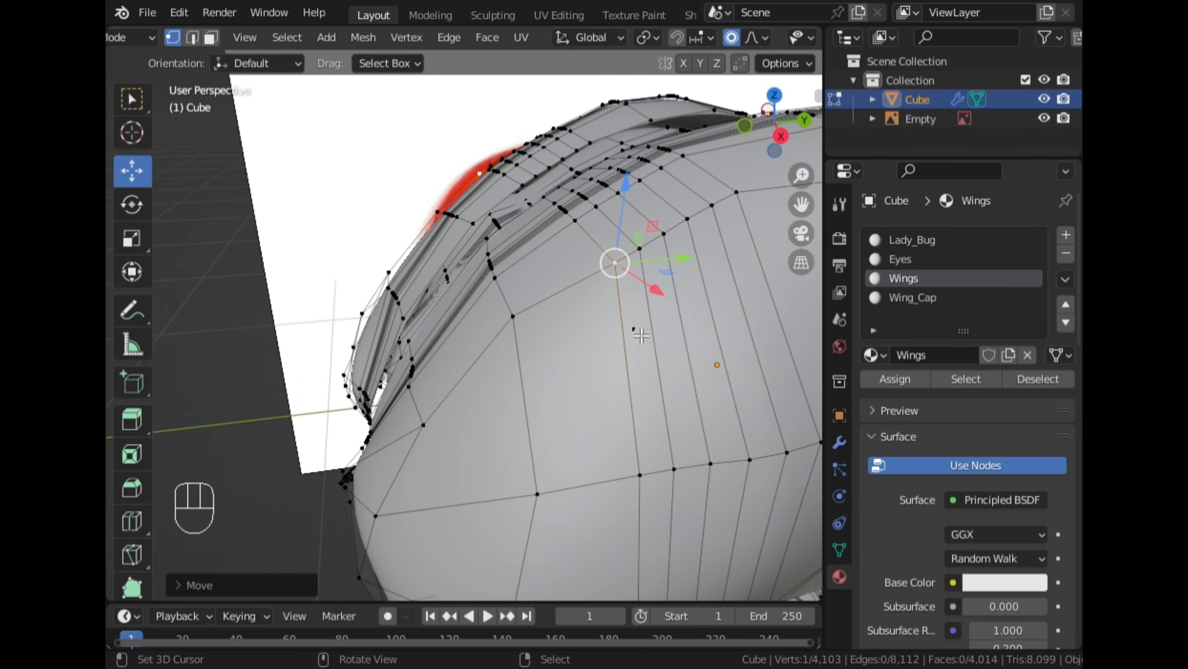
Clear the selection, inspect the mesh in X-ray, and reposition the stray vertex on the rear side with a 0.12 m proportional size.
key(alt+a)
scroll(733, 46, down, 5)
click(727, 39)
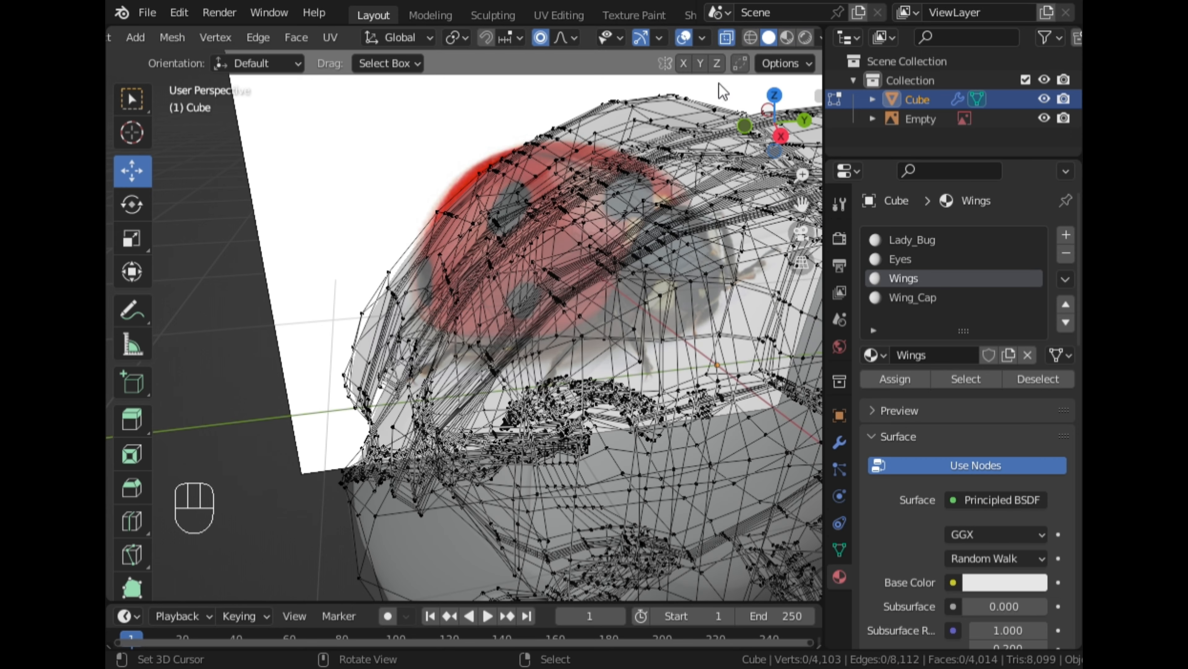
click(730, 42)
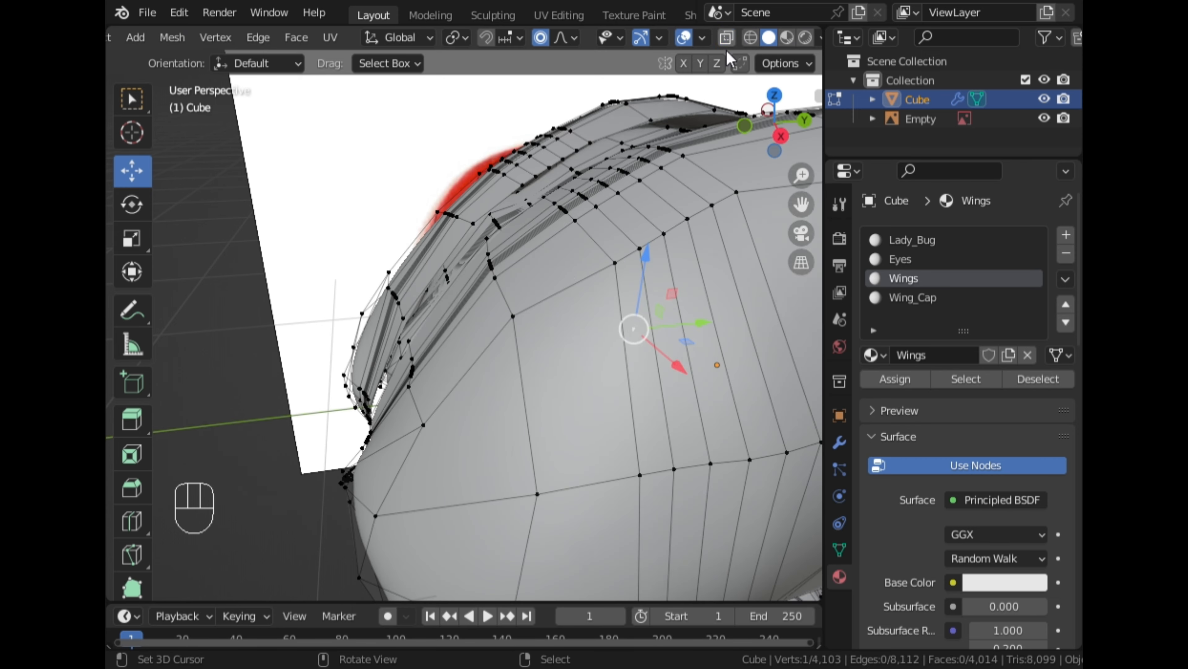
middle_drag(627, 253, 663, 238)
key(g)
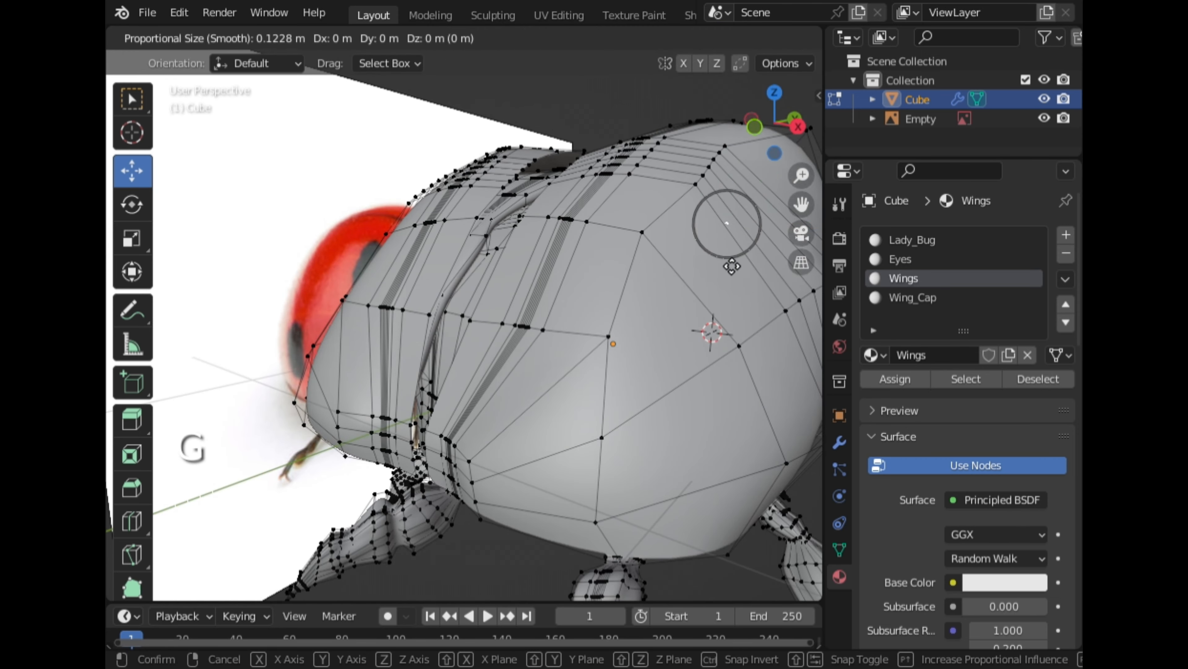
click(730, 270)
scroll(721, 270, down, 3)
Select all linked geometry of both wing cap halves and examine their outline from the top orthographic view.
middle_drag(468, 220, 585, 293)
right_click(598, 274)
key(ctrl+l)
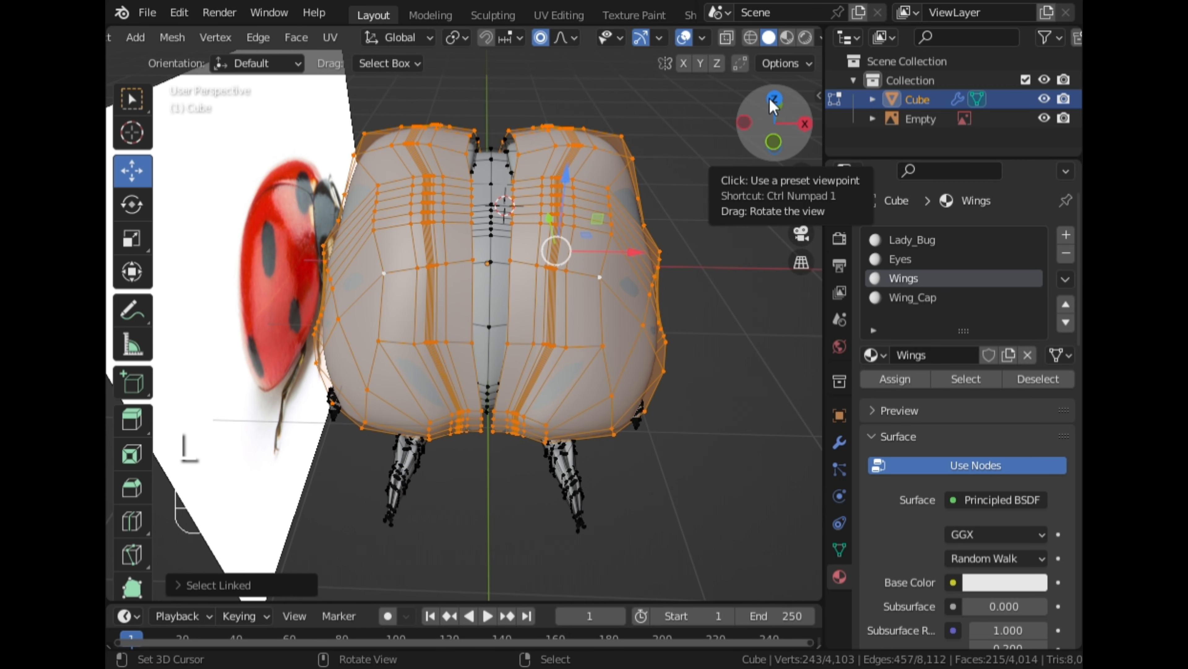
click(771, 136)
click(774, 92)
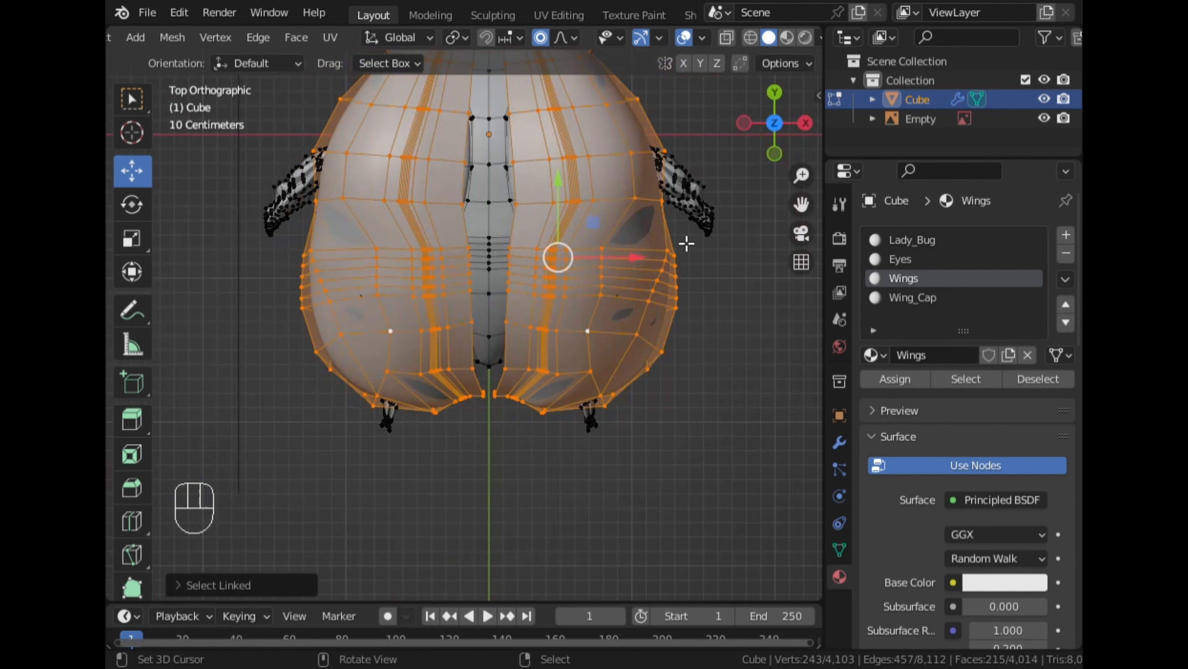
scroll(610, 211, down, 2)
scroll(724, 247, up, 2)
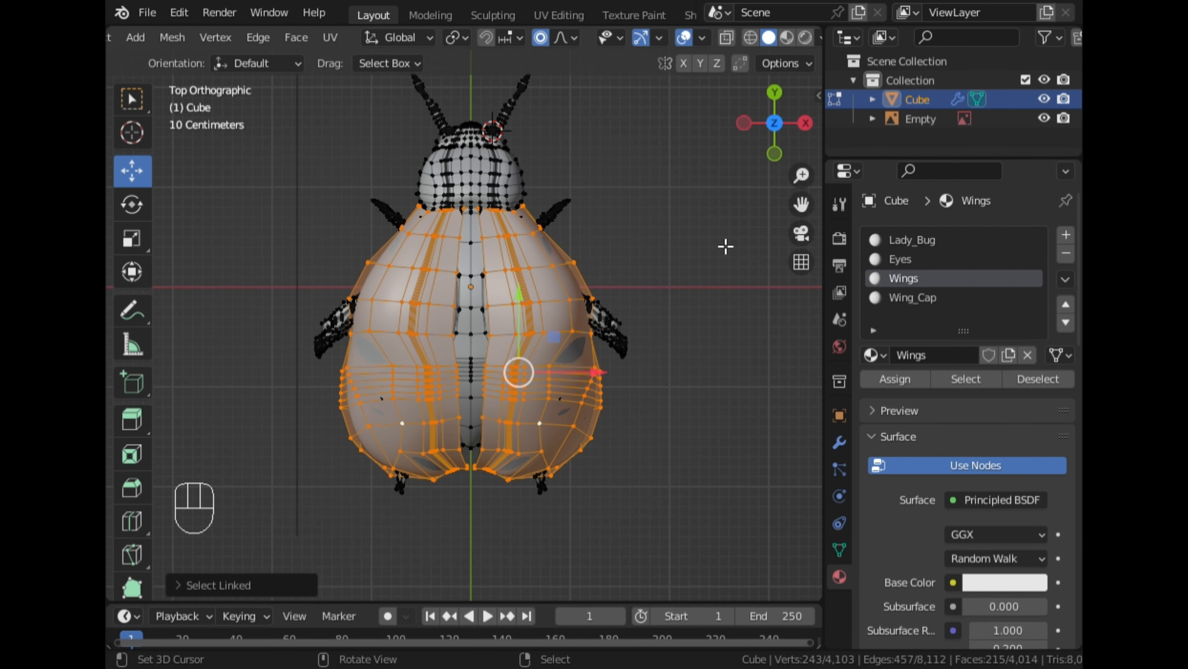
Select the inner edge path of the wing cap from the neck to the rear tip and straighten it by scaling to 0 along X.
click(488, 161)
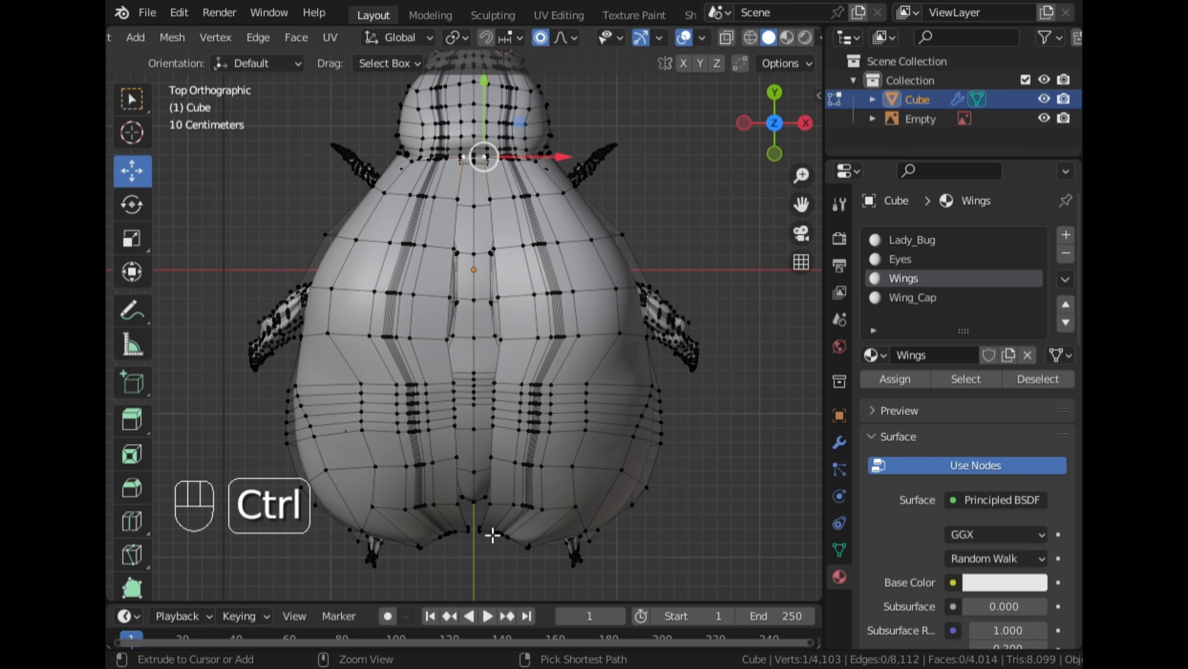
ctrl+click(479, 530)
key(s)
key(x)
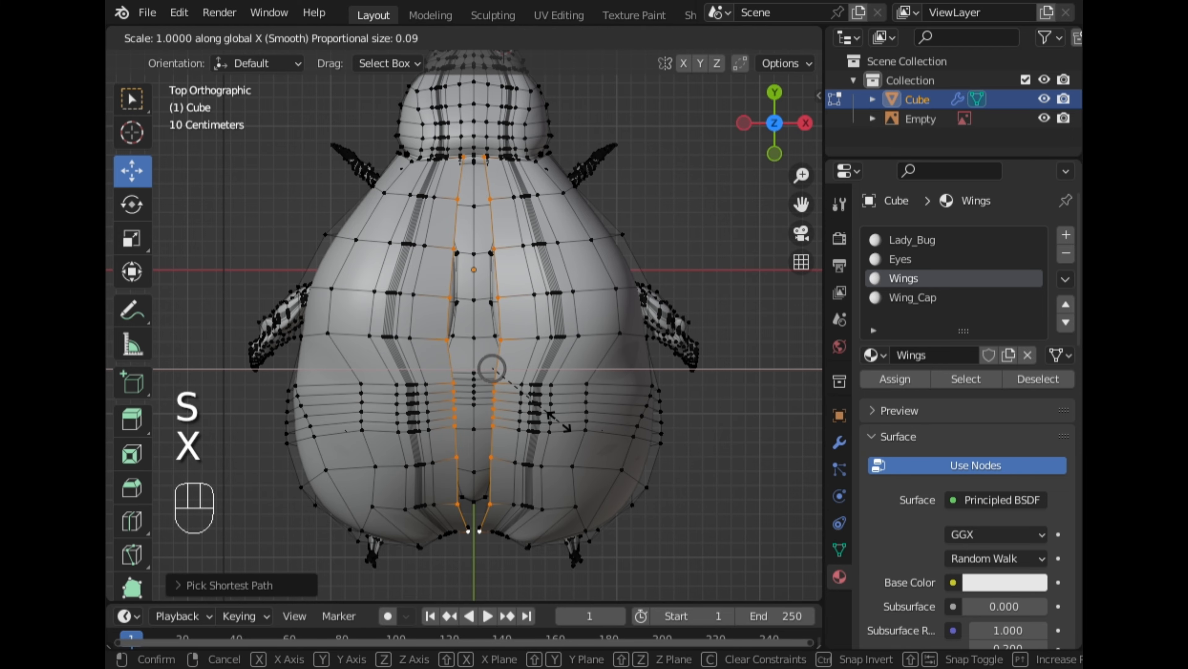
key(KP_0)
key(Return)
scroll(566, 429, down, 1)
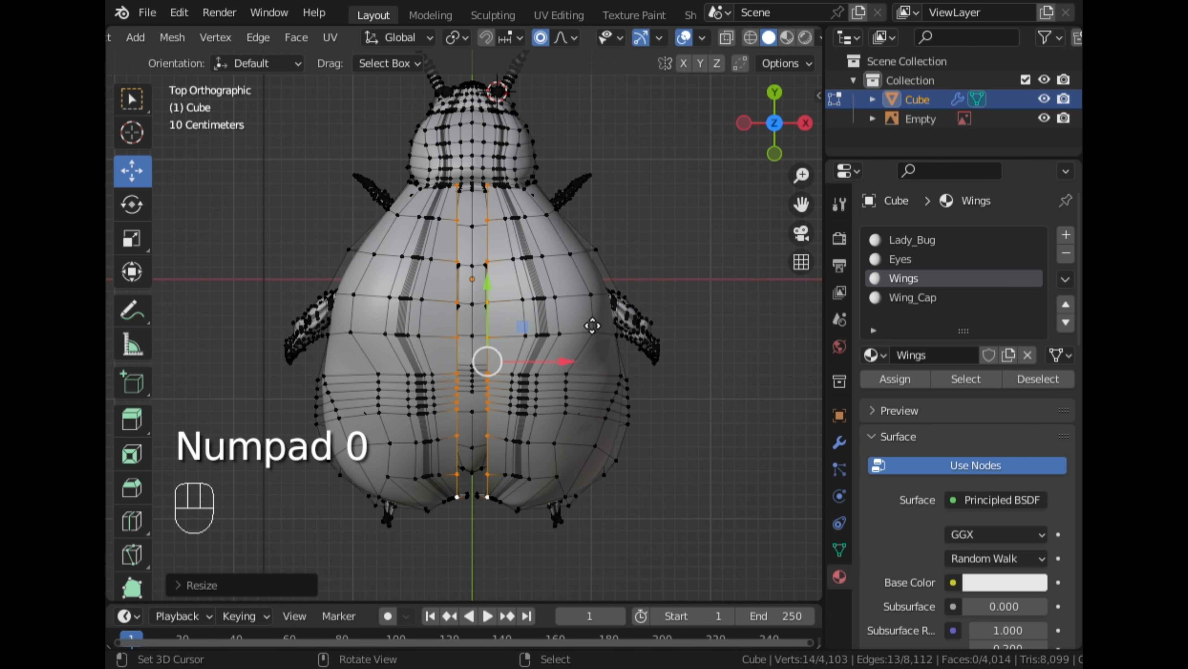
Extrude the straightened inner edge about 0.08 m along X toward the center seam.
key(e)
key(x)
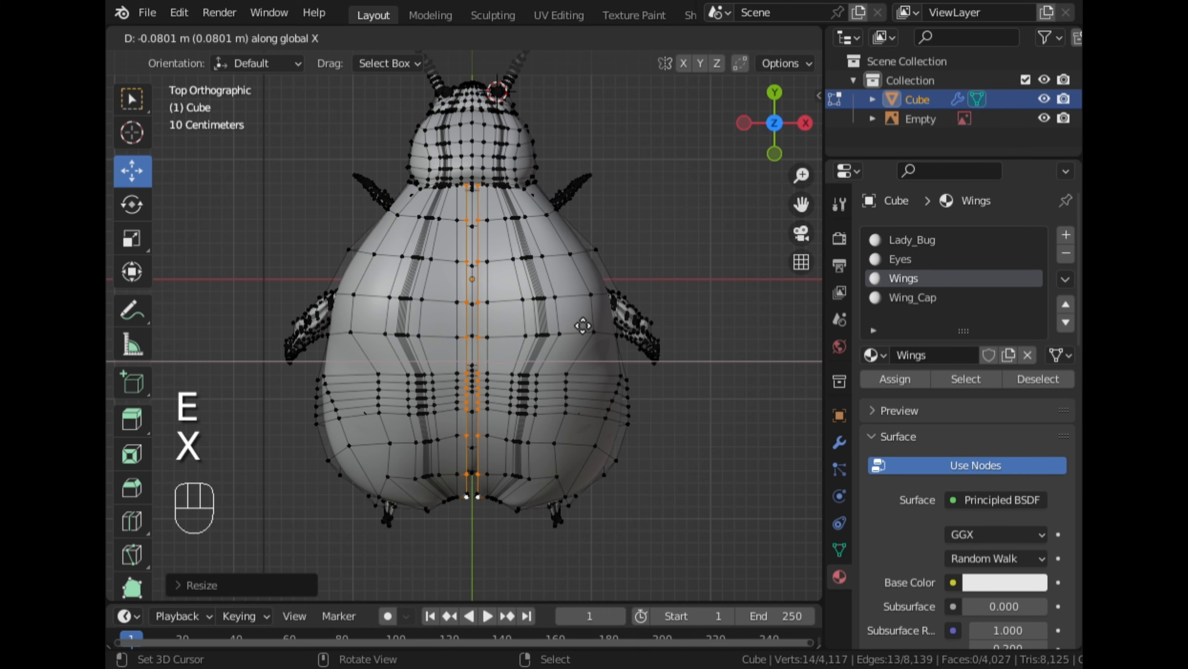
click(583, 326)
Select all linked geometry of both wing cap halves and extrude it slightly to start a thickness layer.
middle_drag(525, 236, 445, 253)
scroll(444, 253, up, 6)
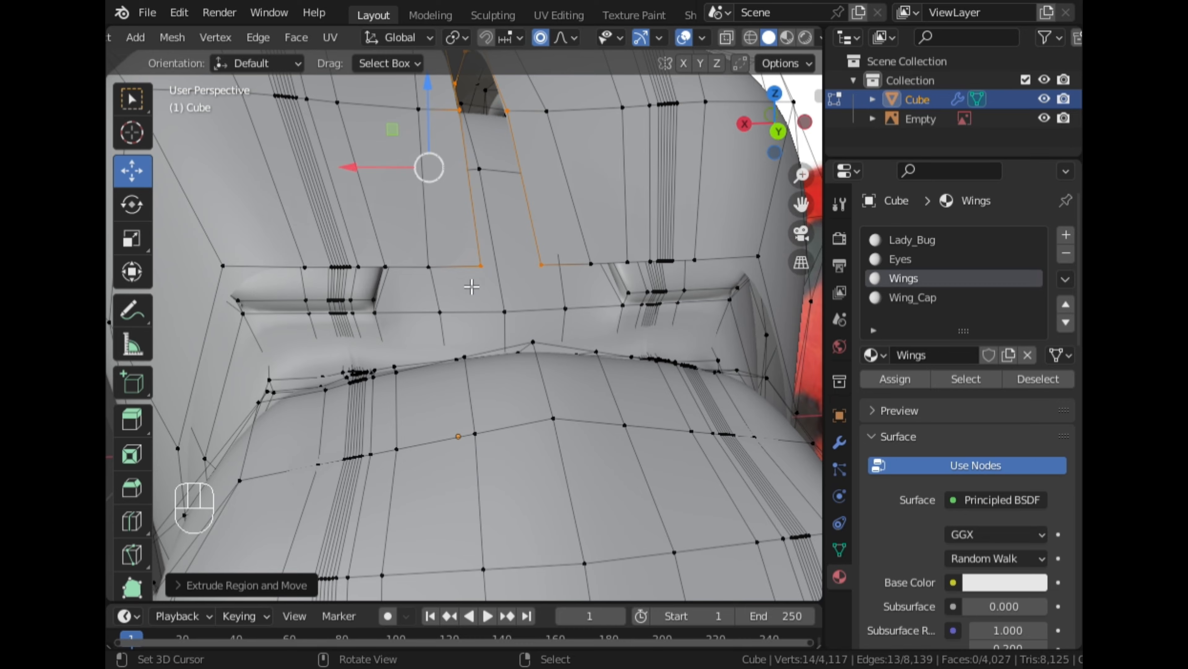
middle_drag(472, 287, 370, 342)
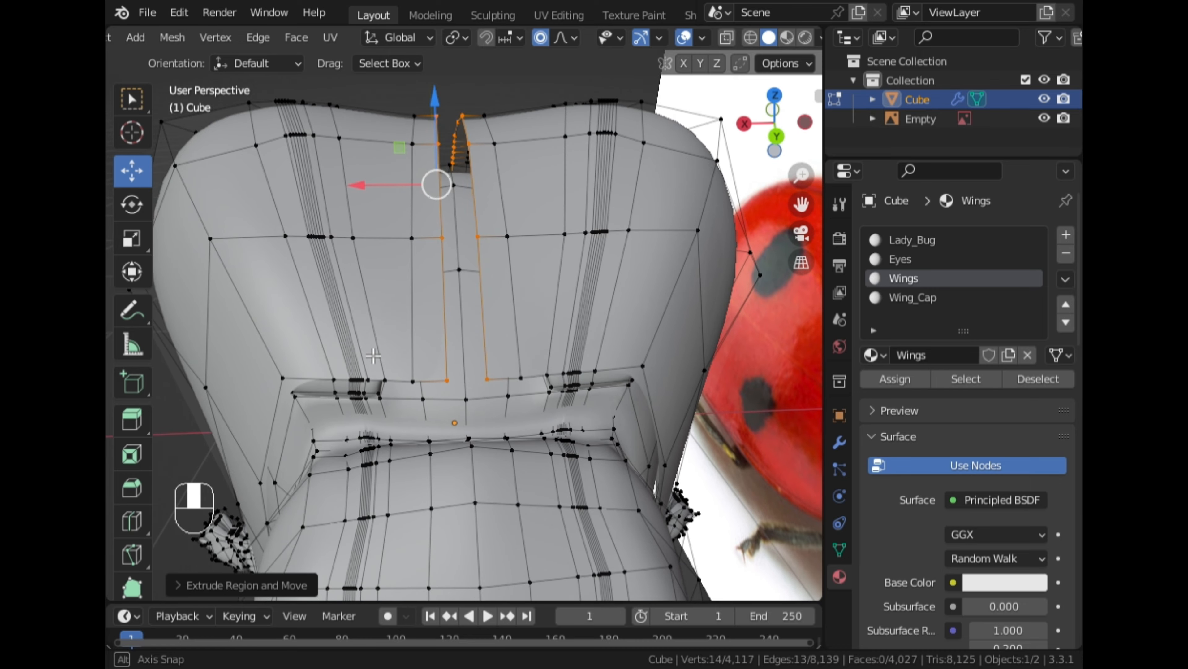
key(l)
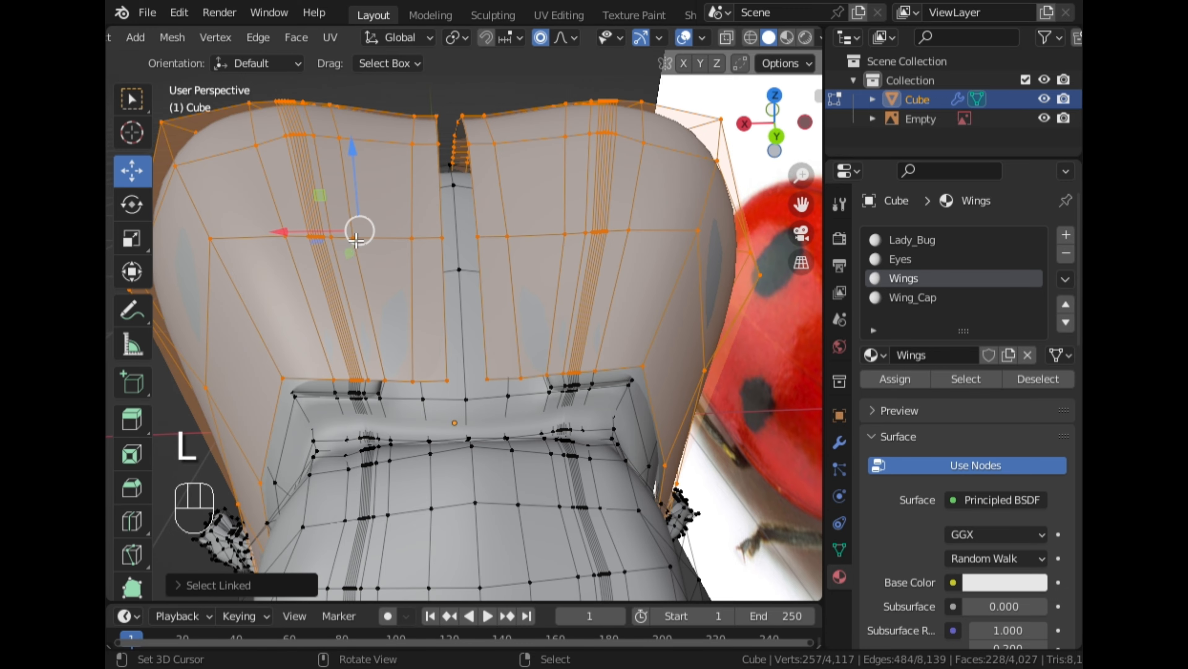
scroll(361, 267, down, 4)
middle_drag(363, 262, 367, 238)
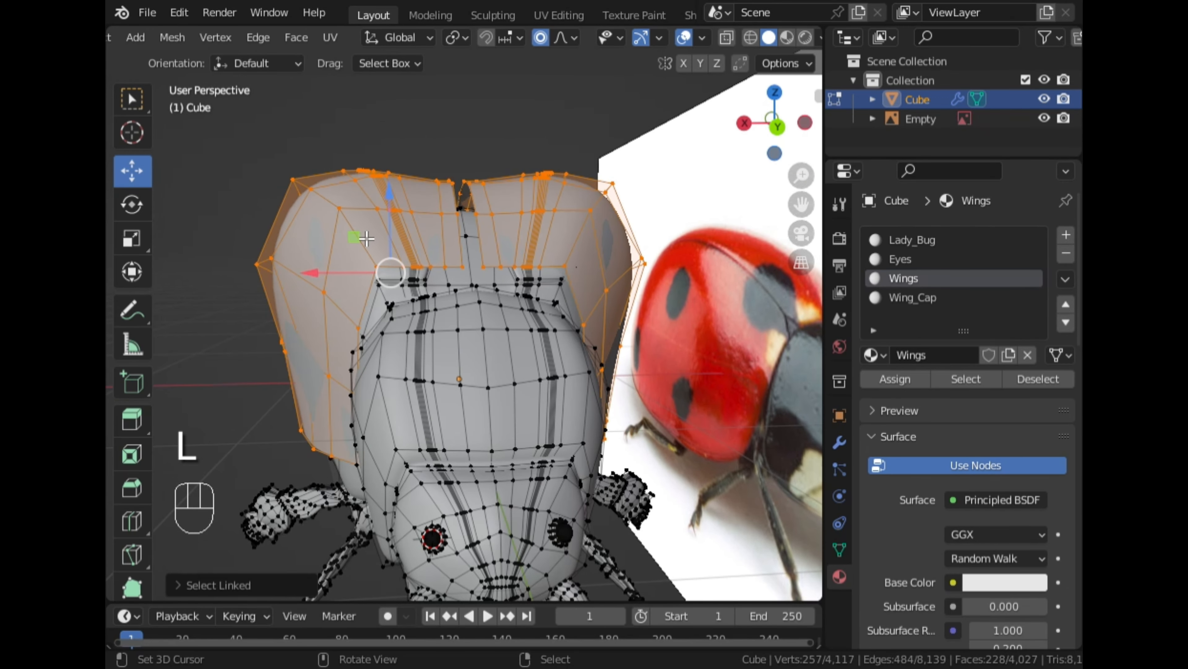
key(e)
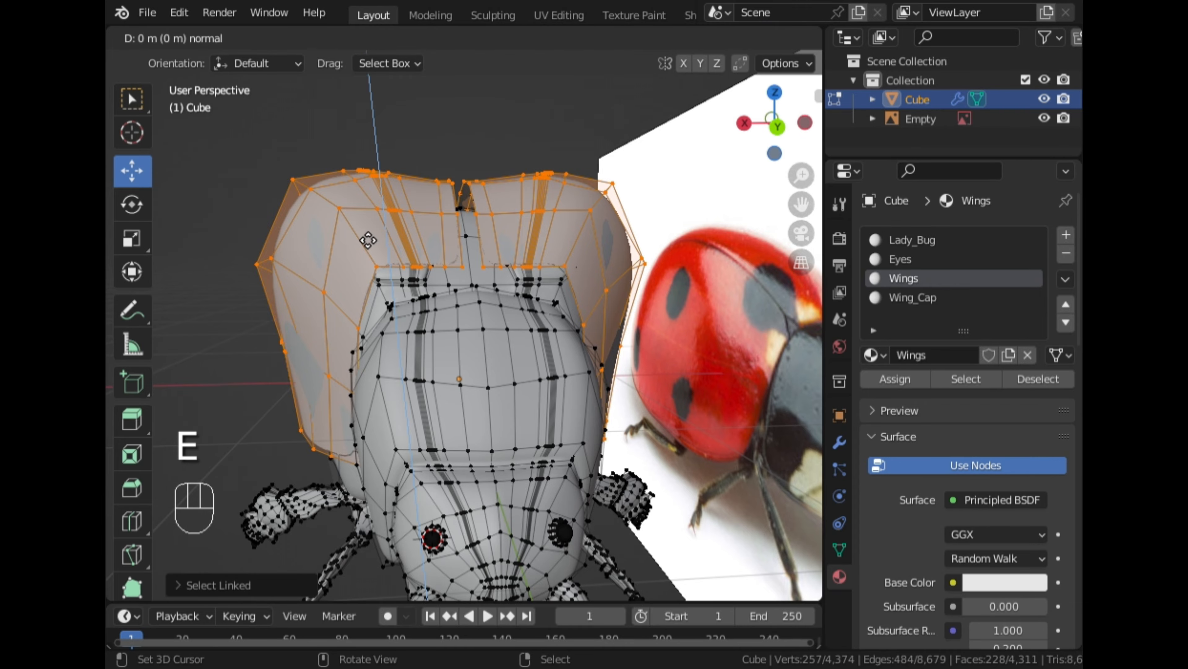
click(367, 247)
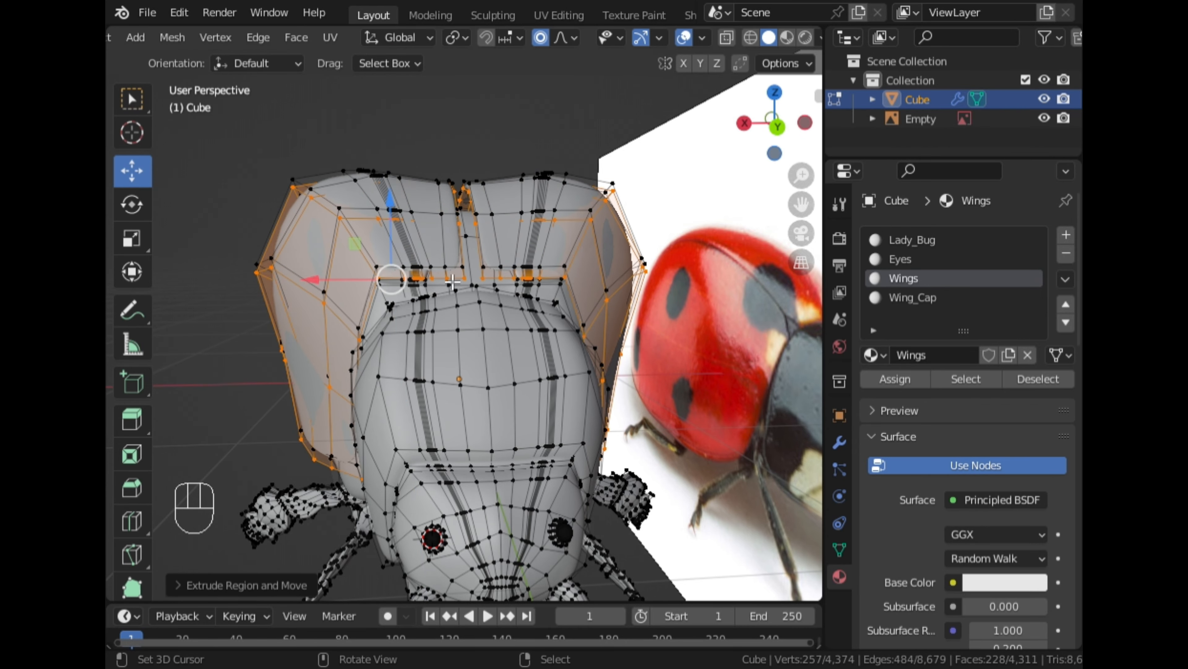
Scale the extruded cap layer to about 0.9, lower it slightly along Z, and check the thickness in Object Mode.
key(s)
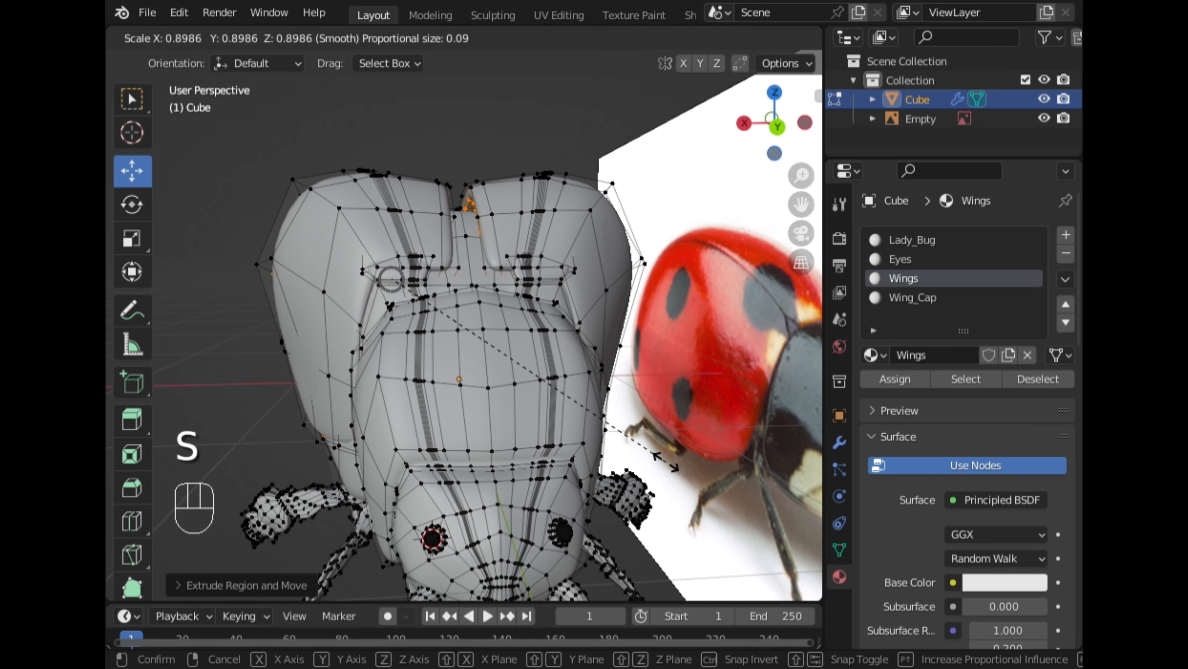
click(662, 460)
key(g)
key(z)
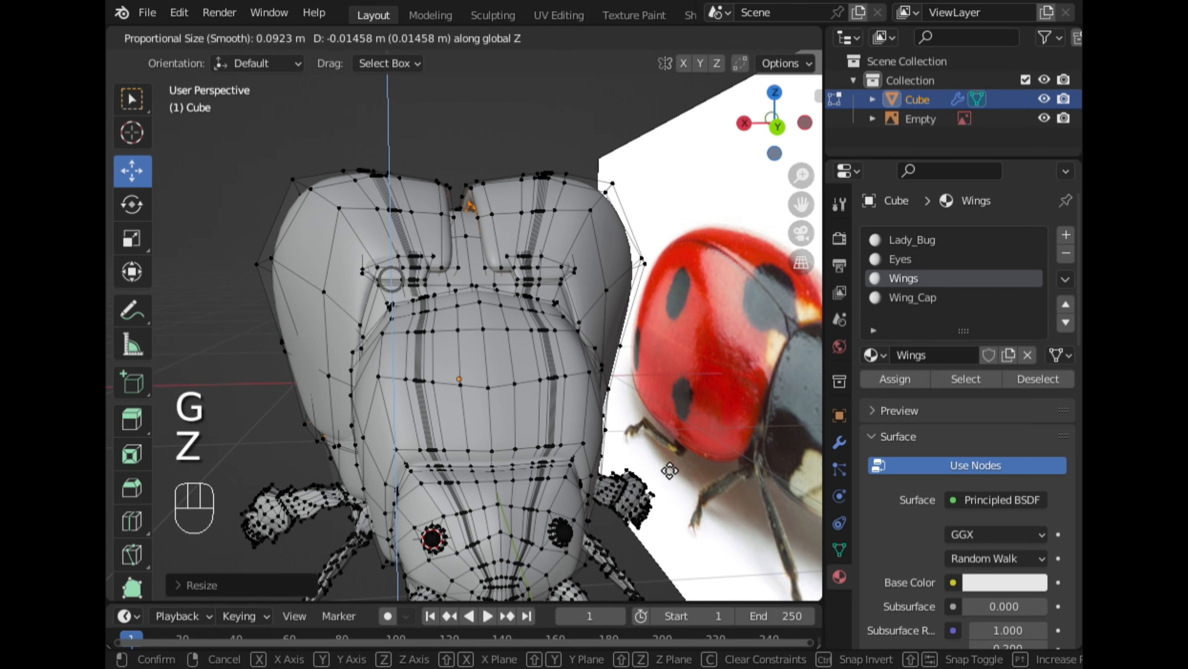
click(669, 470)
middle_drag(436, 426, 545, 362)
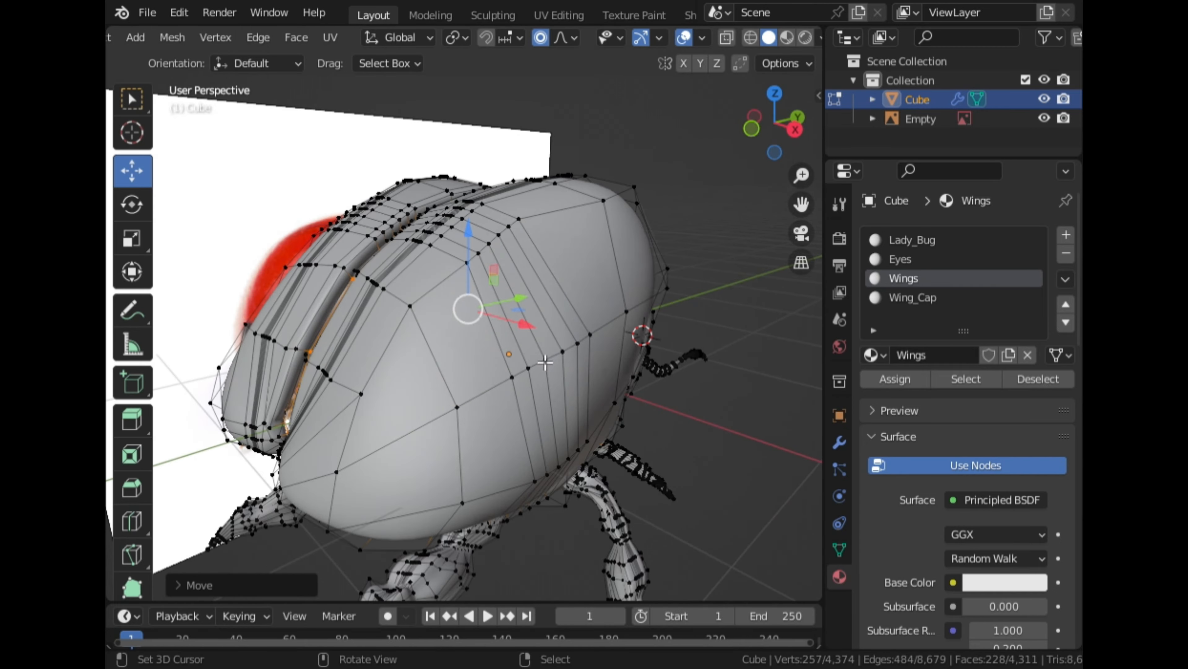
key(Tab)
middle_drag(360, 342, 650, 362)
key(Tab)
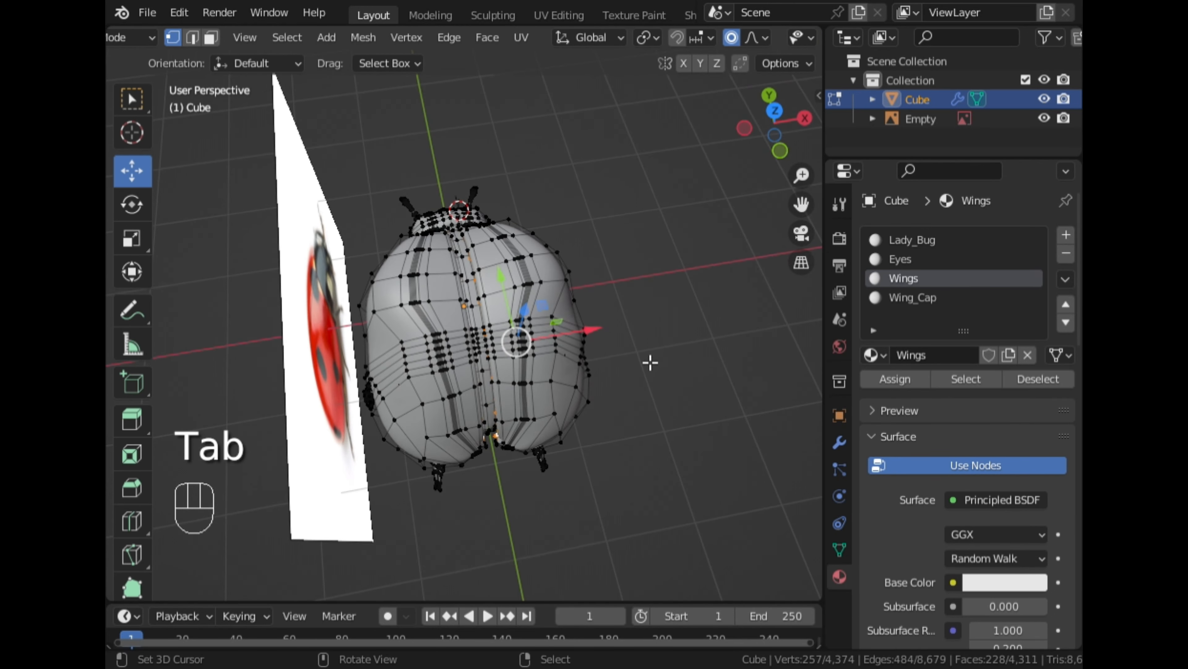
Try to move the inner gap edges of the cap halves along X toward the center seam in top view.
click(773, 115)
scroll(637, 258, up, 4)
scroll(642, 294, down, 2)
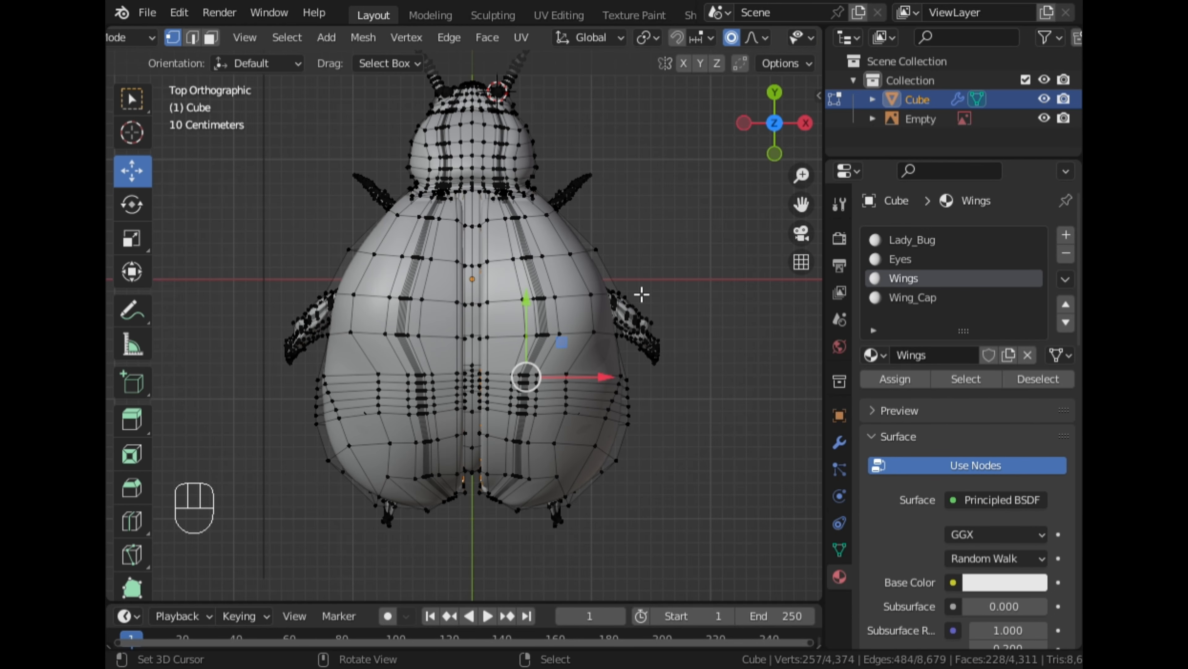
scroll(513, 228, up, 2)
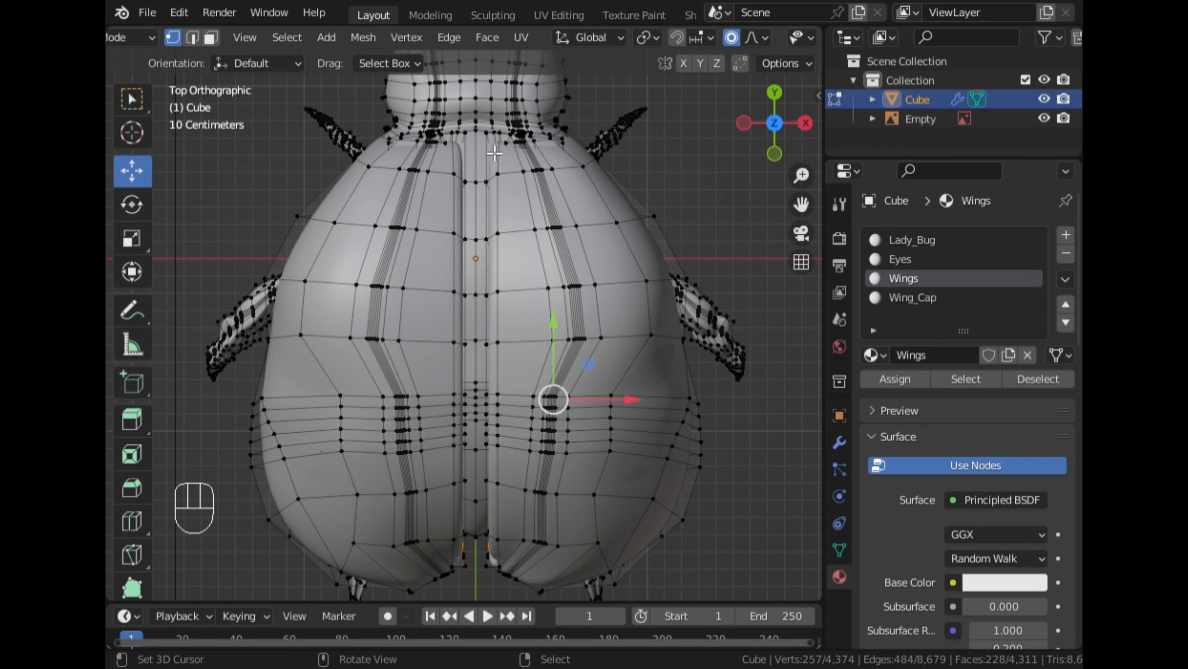
ctrl+middle_drag(513, 524, 496, 555)
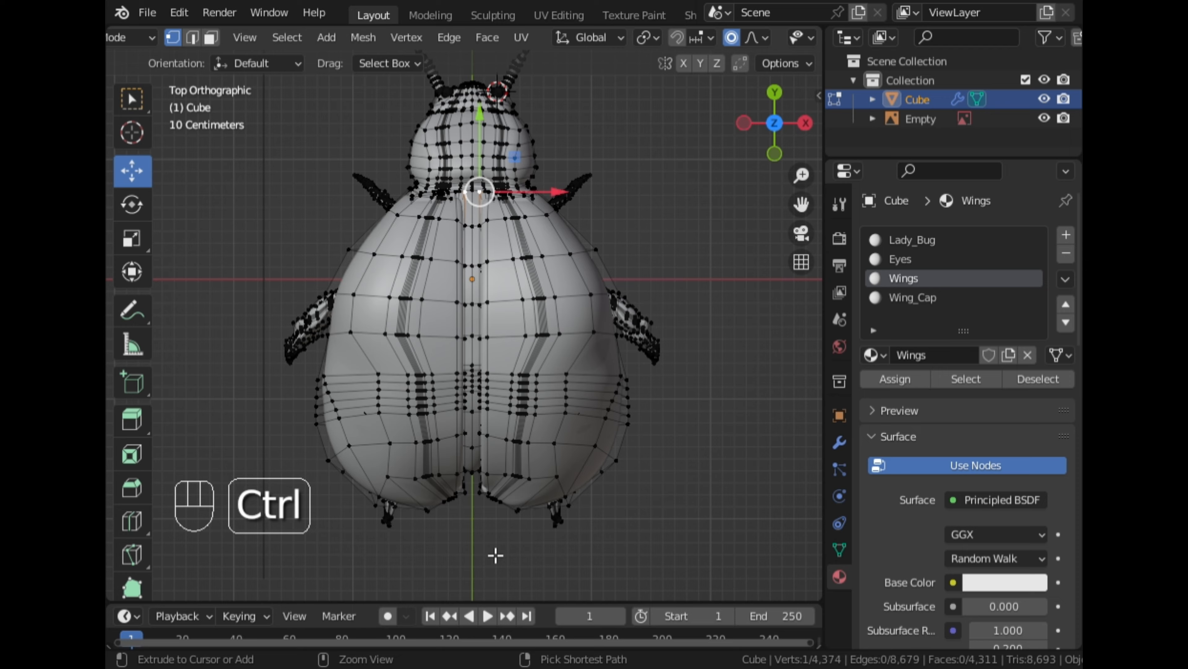
ctrl+right_click(486, 502)
key(g)
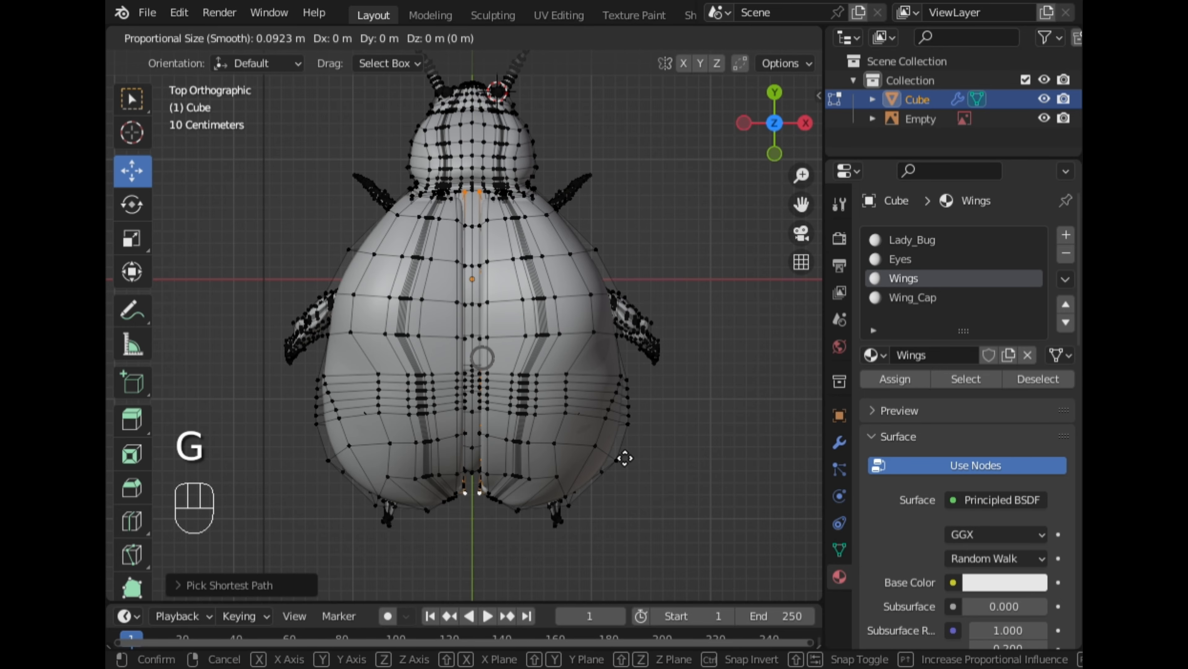
key(x)
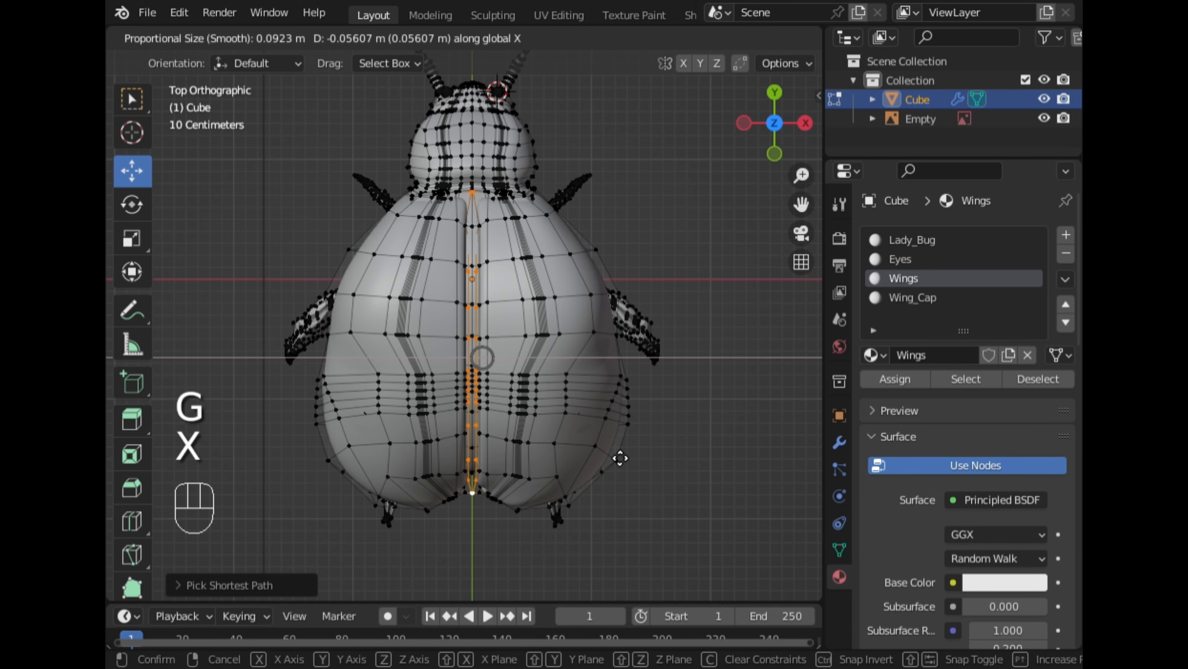
click(631, 457)
scroll(544, 312, up, 2)
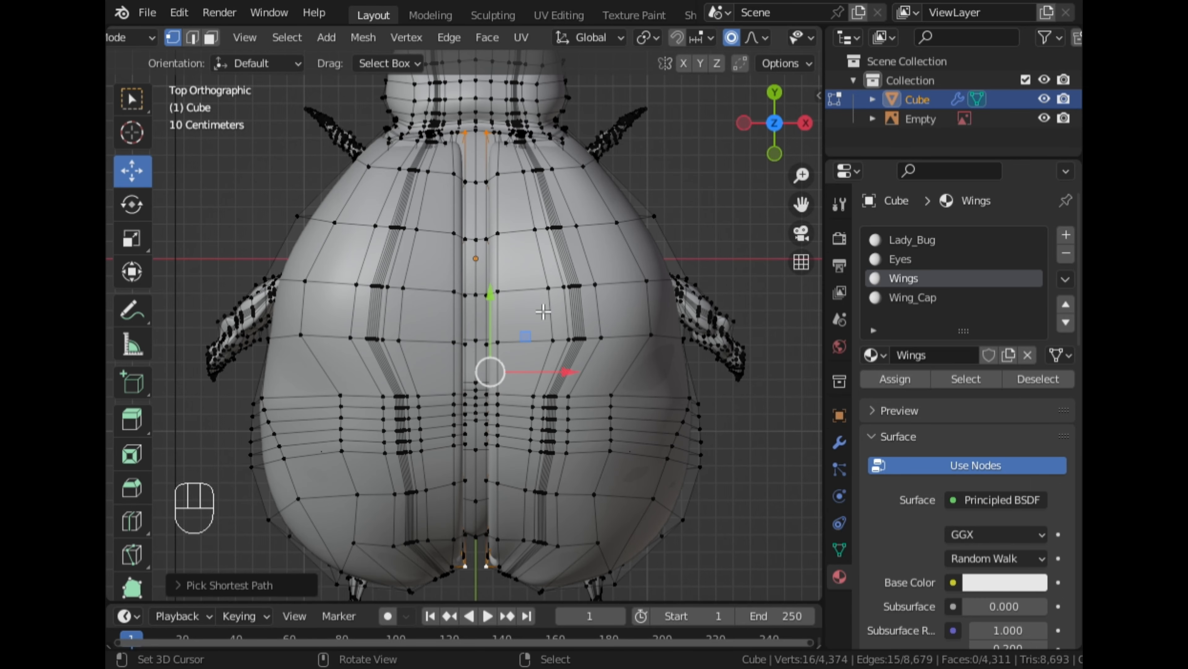
click(490, 187)
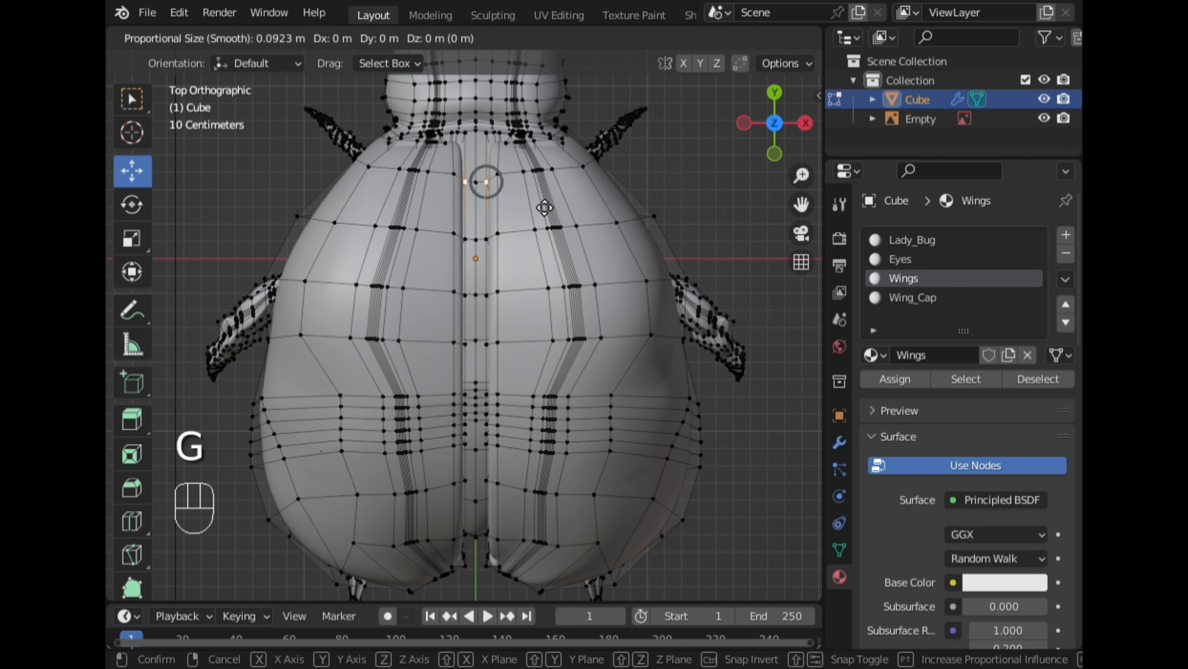
click(553, 207)
Move the cap's front edge path along Z, about 0.09 m forward along Y, and down along Z, with a 0.198 m proportional size.
scroll(566, 277, down, 4)
key(Tab)
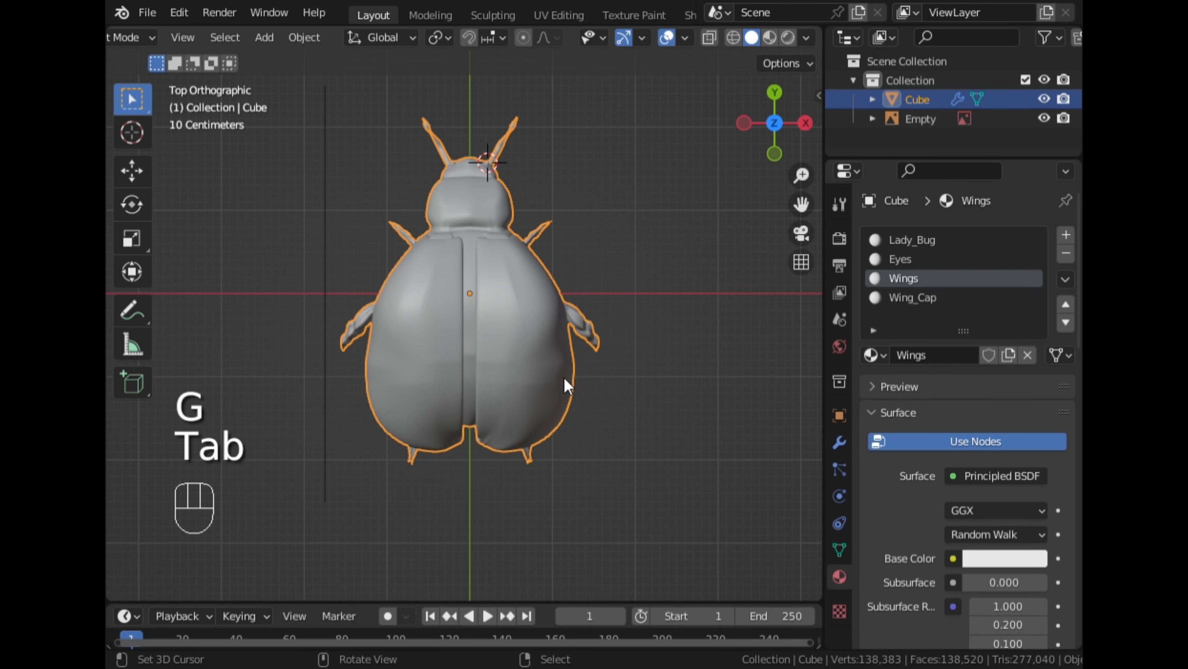
middle_drag(565, 385, 346, 217)
scroll(675, 327, up, 3)
middle_drag(676, 327, 487, 358)
scroll(556, 331, up, 1)
key(Tab)
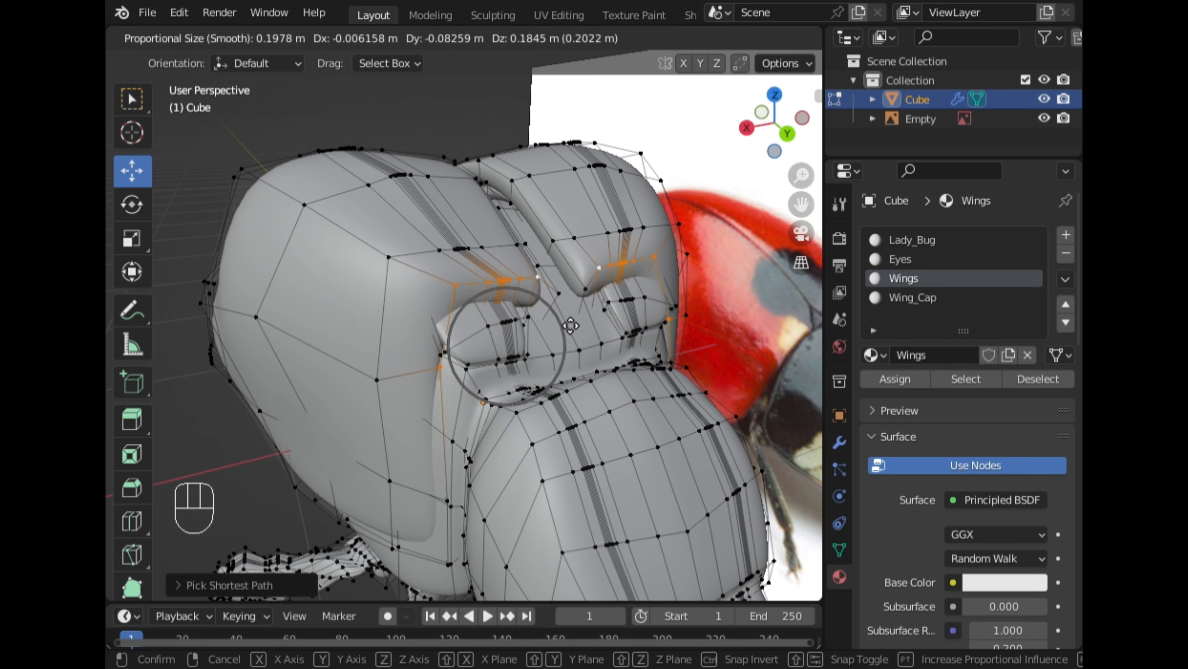
key(z)
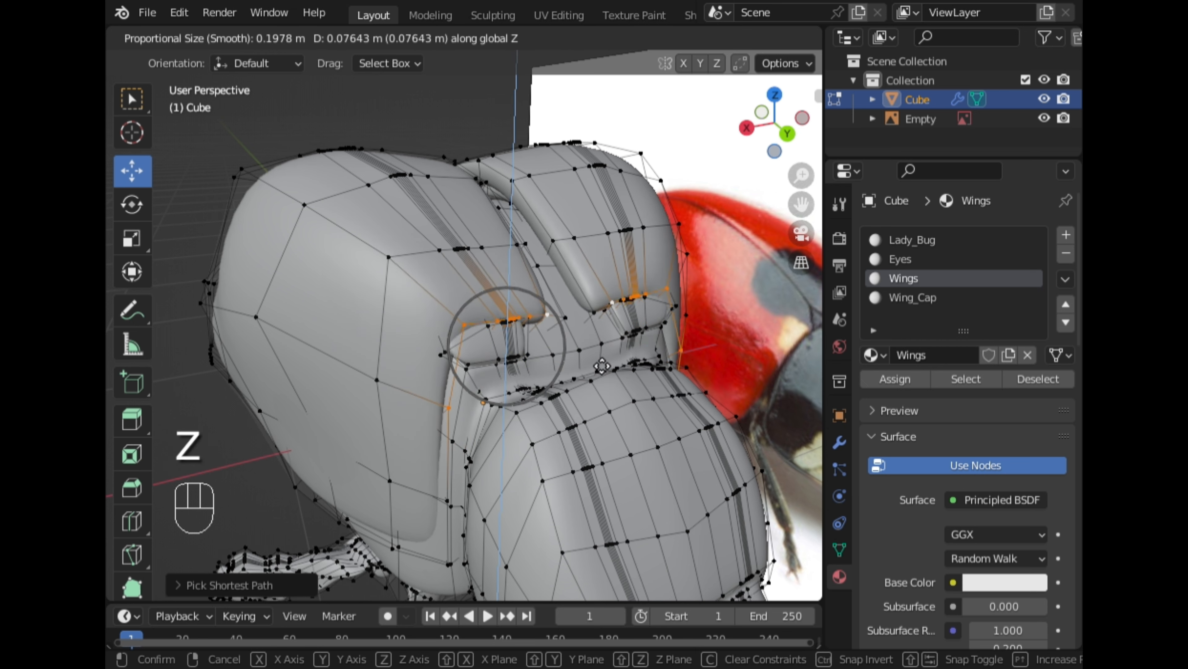
click(600, 362)
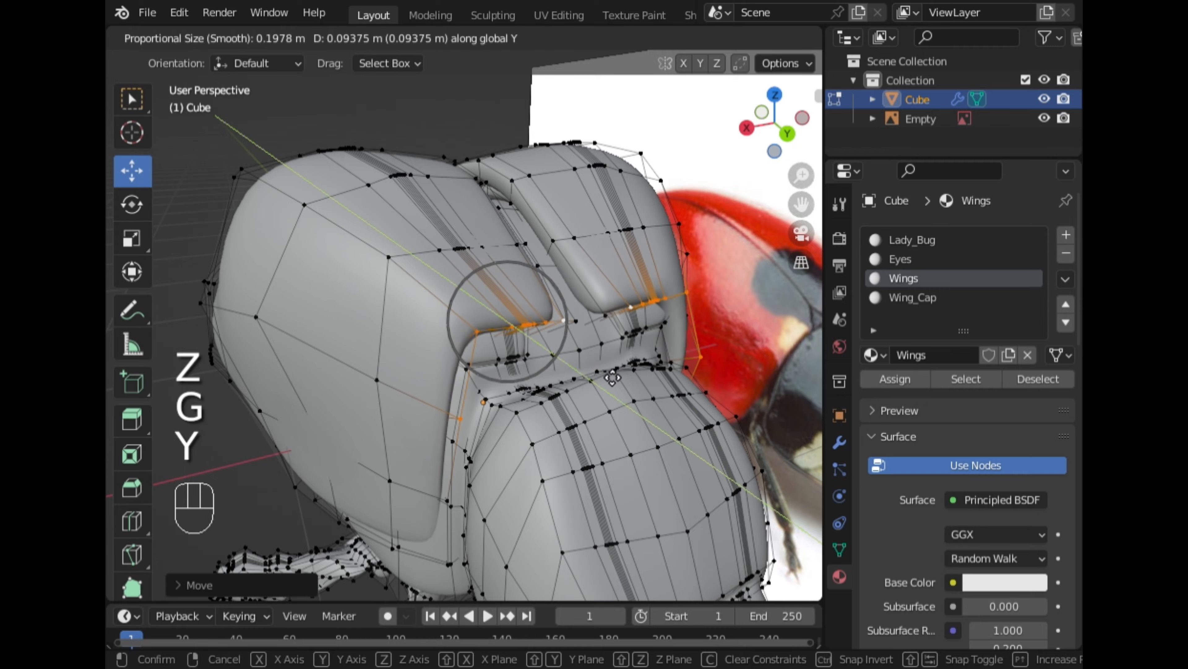
key(g)
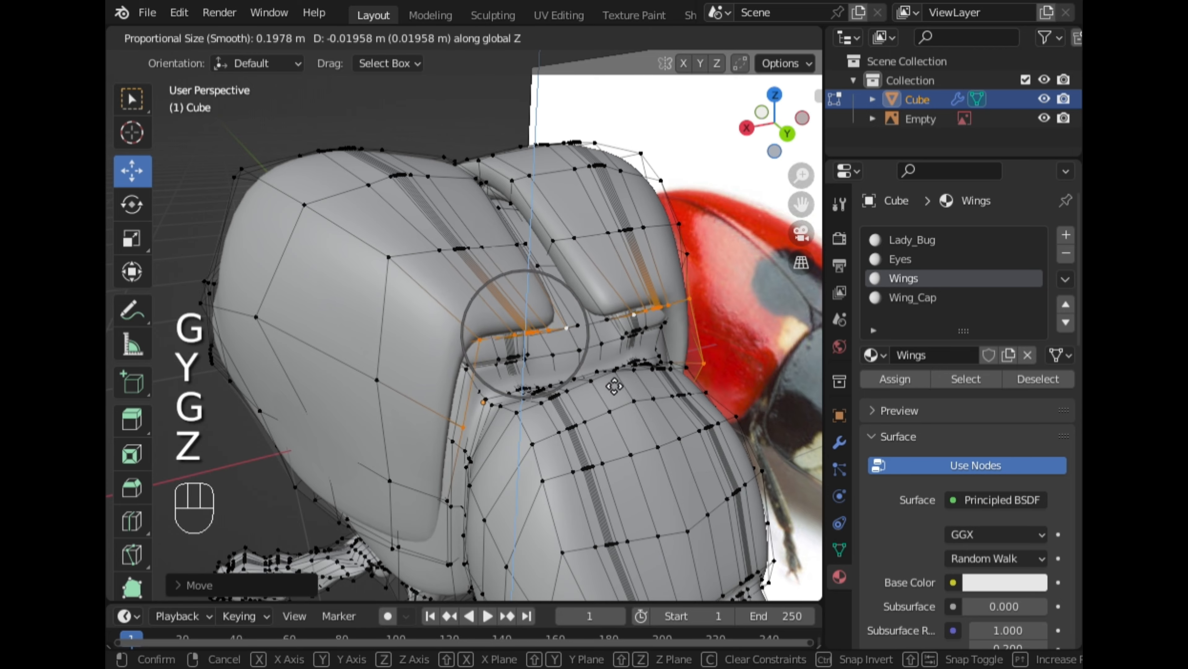
click(593, 419)
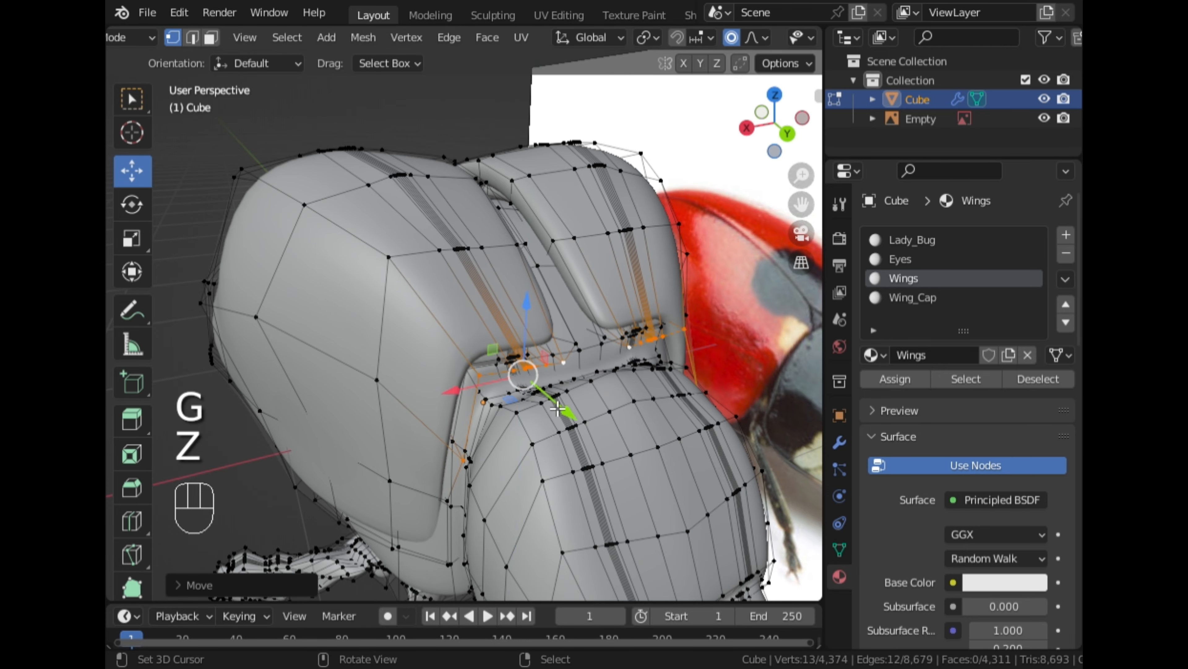
Examine the reshaped front edge and center gap of the wing caps in Object Mode from several angles.
scroll(551, 400, down, 3)
middle_drag(487, 388, 403, 373)
key(Tab)
scroll(568, 361, up, 5)
key(Tab)
key(Tab)
scroll(512, 388, down, 5)
scroll(491, 367, down, 5)
scroll(403, 373, up, 3)
scroll(483, 319, up, 2)
middle_drag(682, 366, 435, 310)
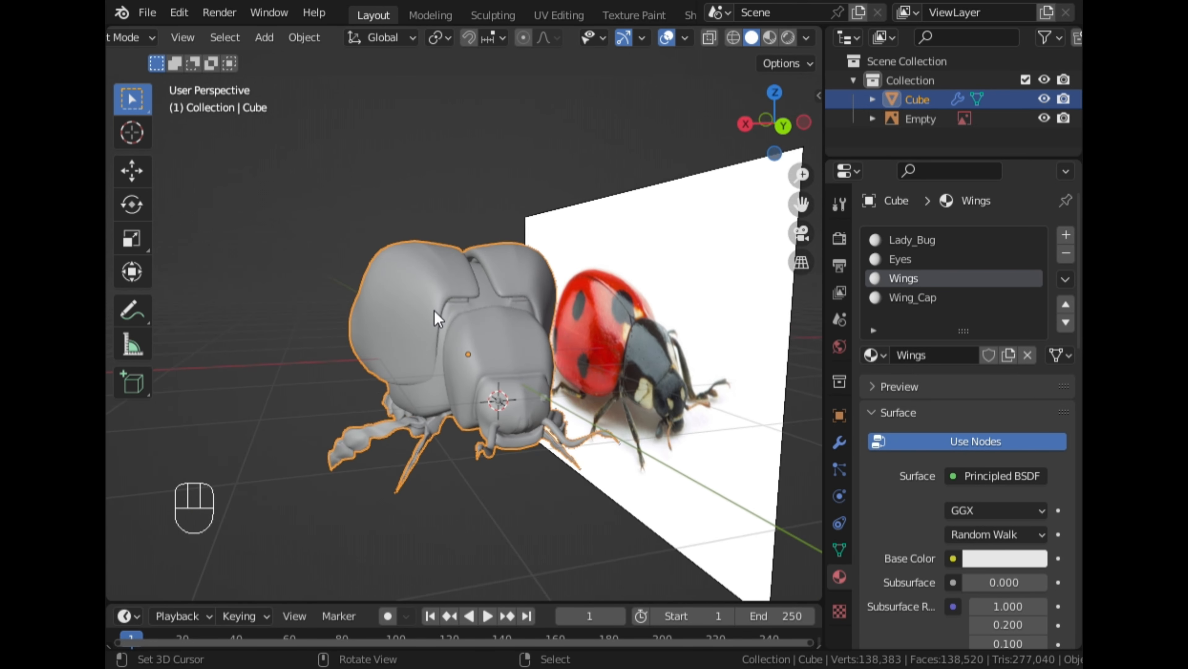
scroll(435, 310, up, 4)
middle_drag(530, 282, 426, 351)
scroll(416, 377, up, 2)
scroll(437, 306, down, 4)
Compare the ladybug's side profile with the reference image in right orthographic view, and inspect the body from the front and side.
click(777, 140)
scroll(568, 266, down, 4)
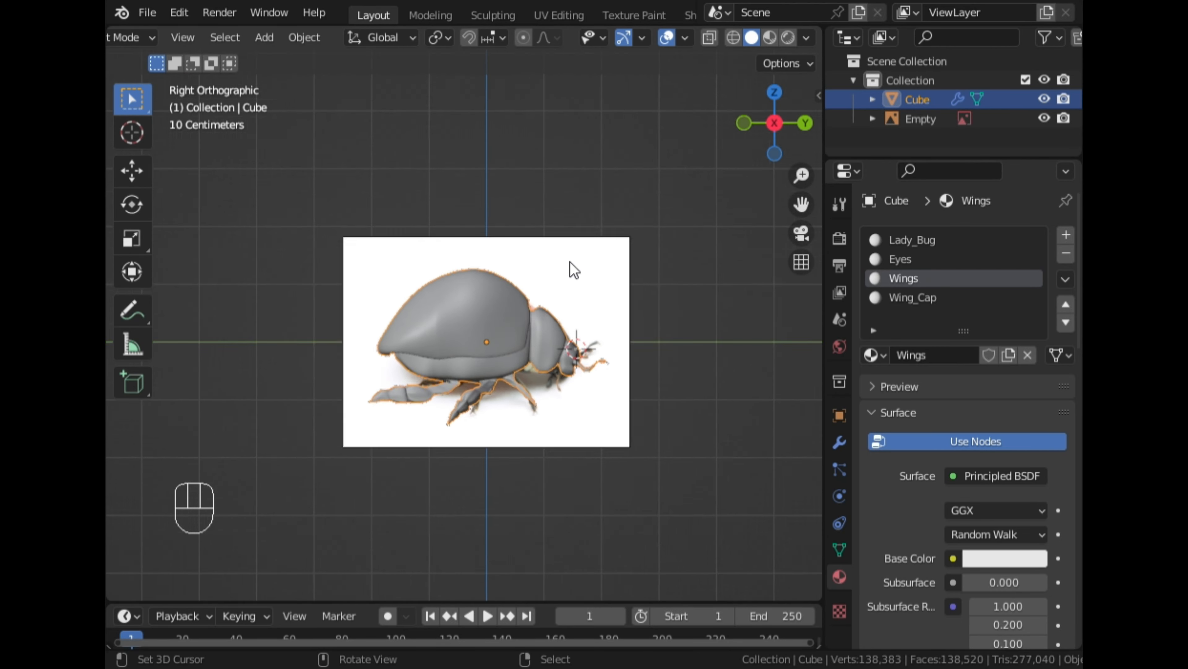
scroll(660, 312, down, 1)
scroll(627, 323, up, 5)
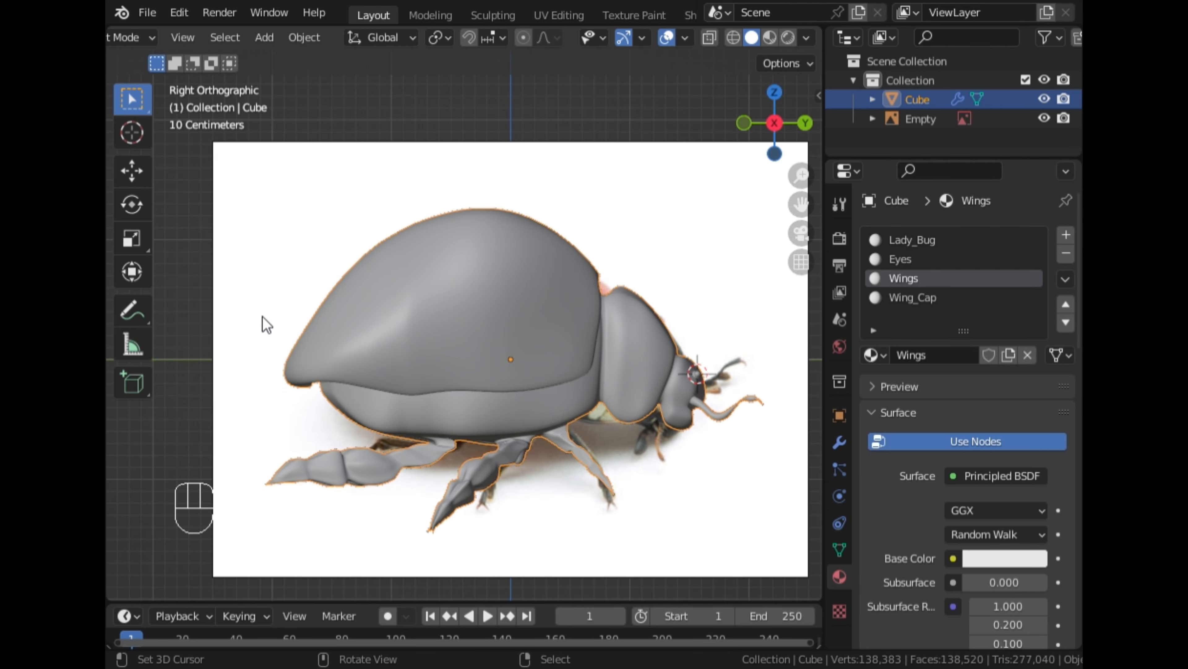
middle_drag(263, 317, 299, 343)
scroll(300, 343, down, 3)
middle_drag(573, 345, 354, 348)
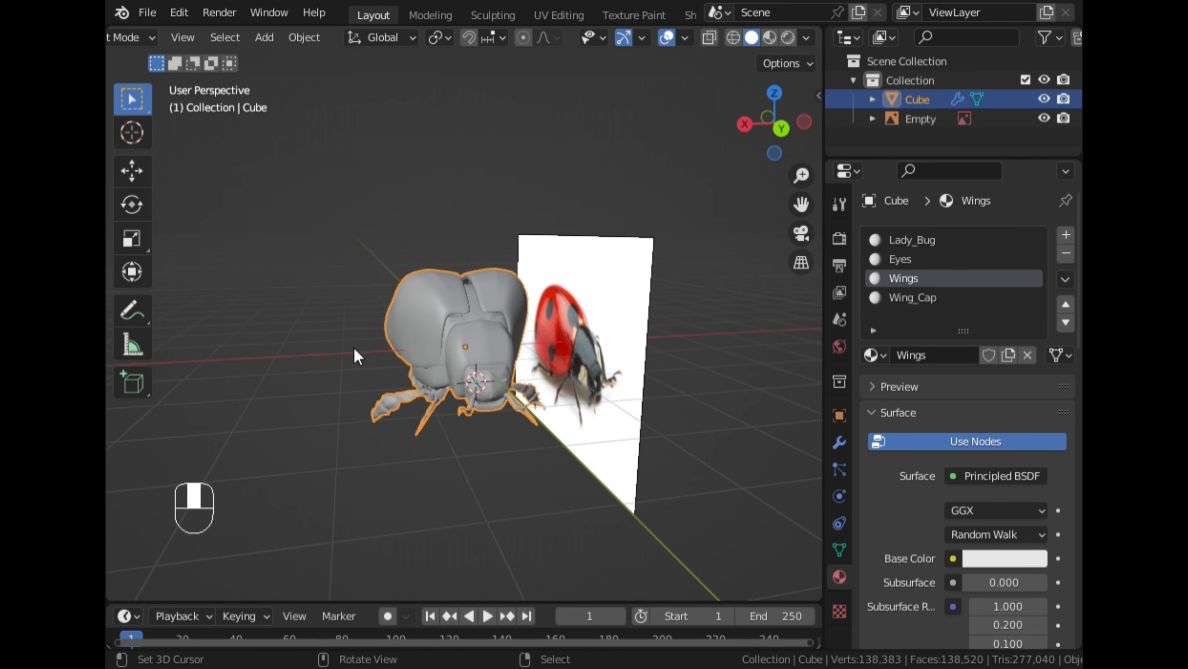
scroll(354, 348, up, 4)
middle_drag(429, 314, 492, 275)
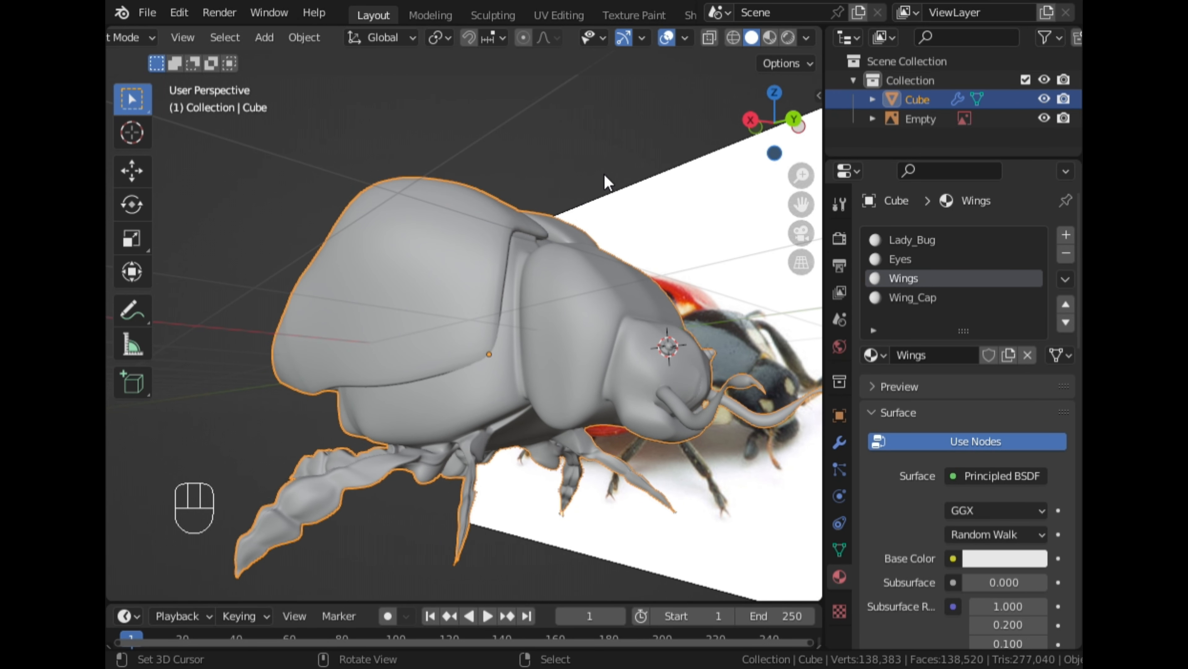